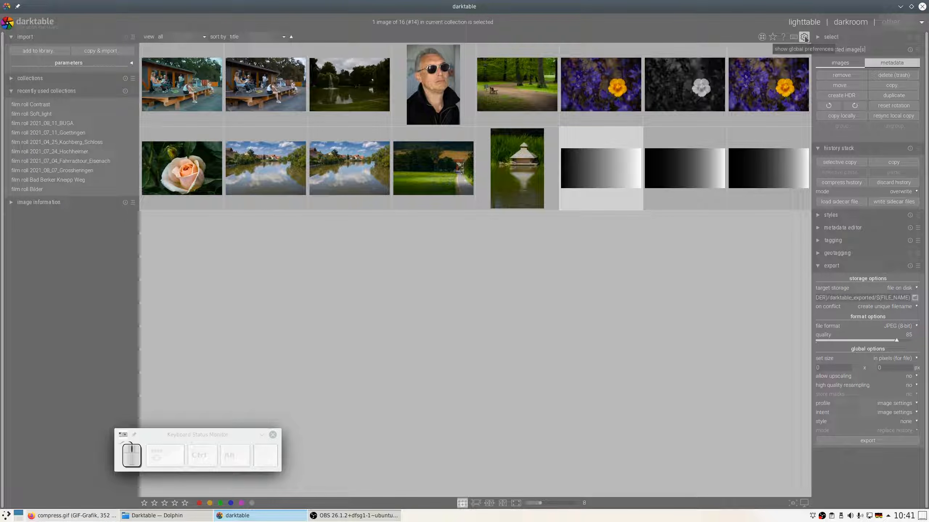
Examine the auto-apply pixel workflow and chromatic adaptation defaults in the processing preferences, and close the preferences
{"action": "left_click", "coordinate": [804, 37]}
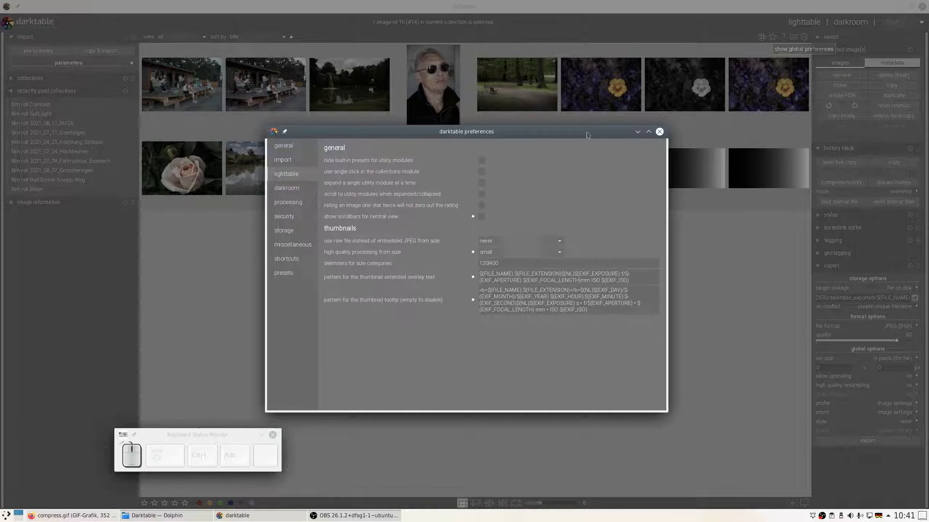
{"action": "left_click", "coordinate": [288, 202]}
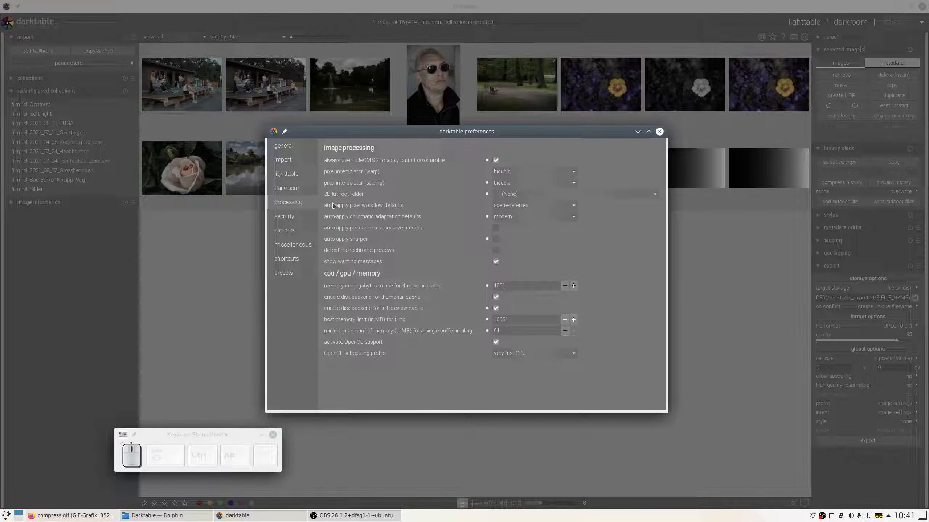
{"action": "mouse_move", "coordinate": [327, 205]}
{"action": "left_mouse_down"}
{"action": "mouse_move", "coordinate": [589, 201]}
{"action": "mouse_move", "coordinate": [594, 214]}
{"action": "mouse_move", "coordinate": [583, 222]}
{"action": "mouse_move", "coordinate": [325, 223]}
{"action": "mouse_move", "coordinate": [327, 204]}
{"action": "left_mouse_up"}
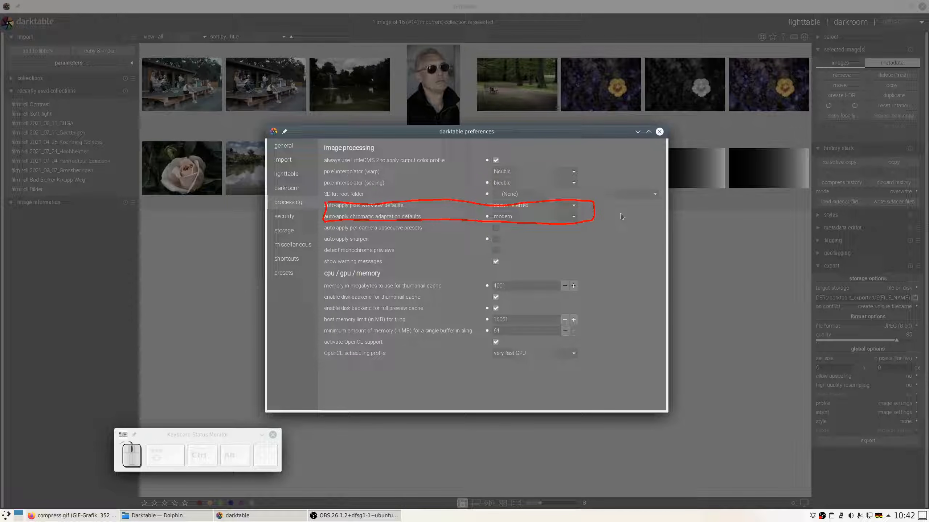
{"action": "left_click", "coordinate": [659, 132]}
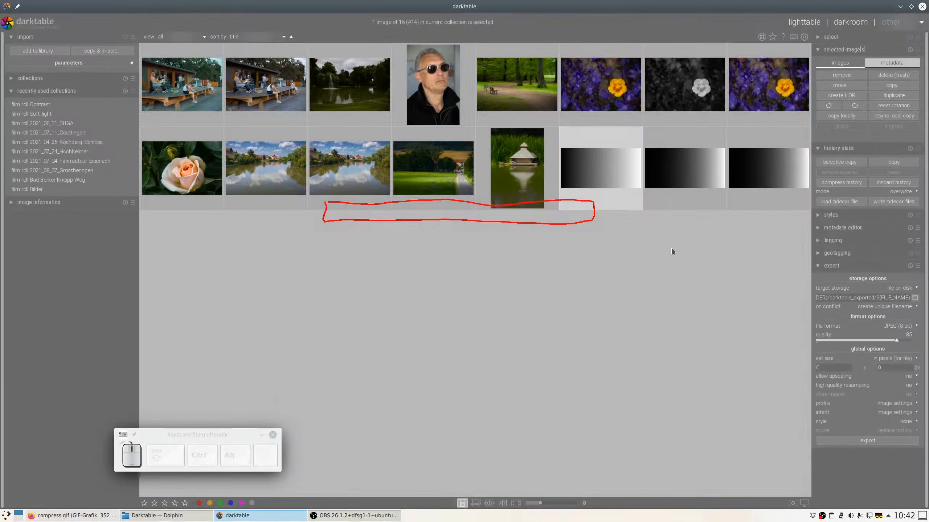
{"action": "key", "text": "shift"}
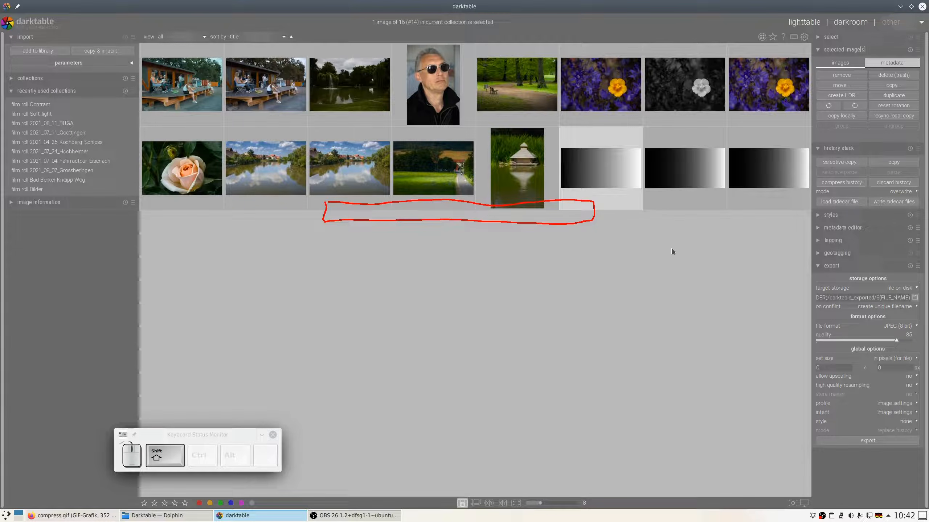
{"action": "key", "text": "shift+super+F11"}
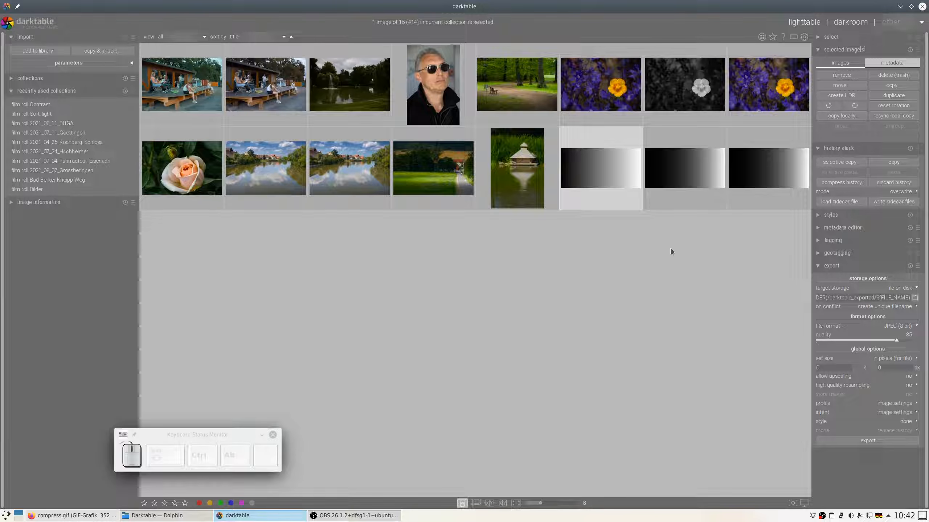
Select the three grayscale gradient images and discard their editing history
{"action": "left_click", "coordinate": [602, 172]}
{"action": "left_click", "coordinate": [770, 174], "text": "shift"}
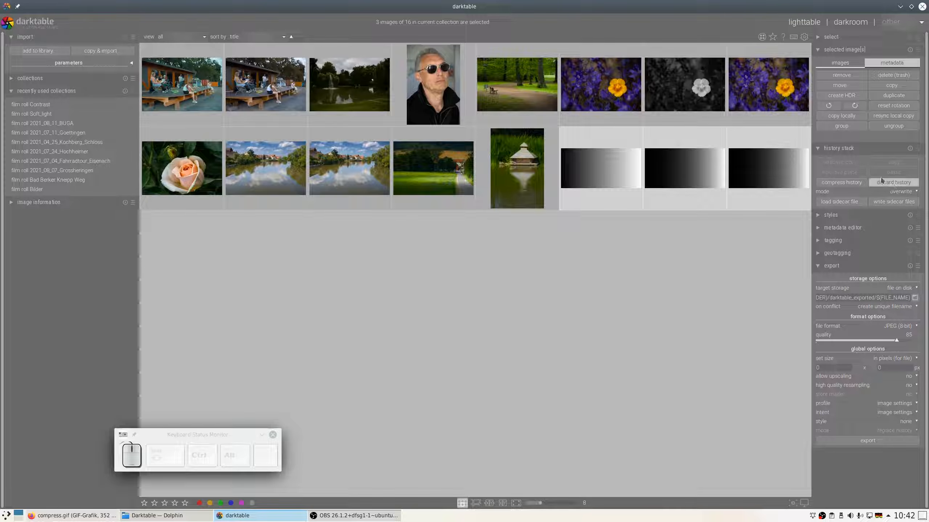
{"action": "key", "text": "shift+super"}
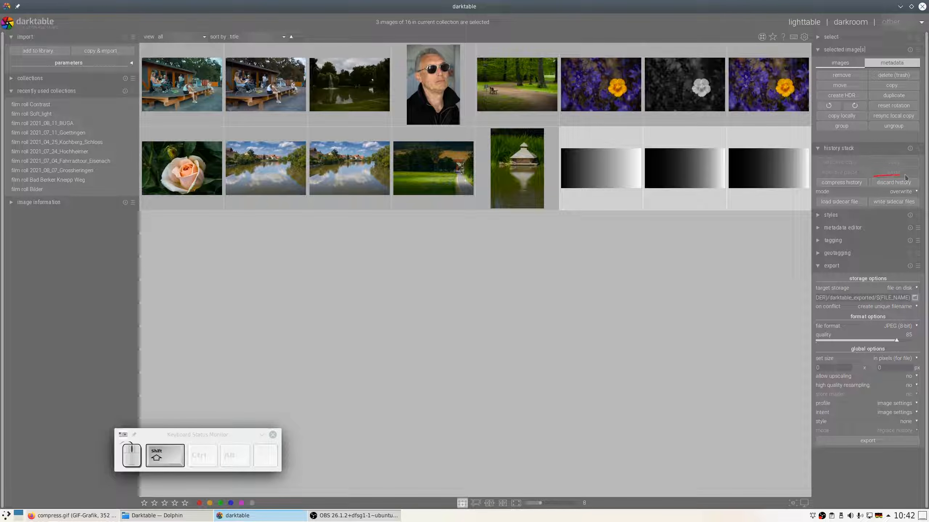
{"action": "left_click", "coordinate": [880, 183]}
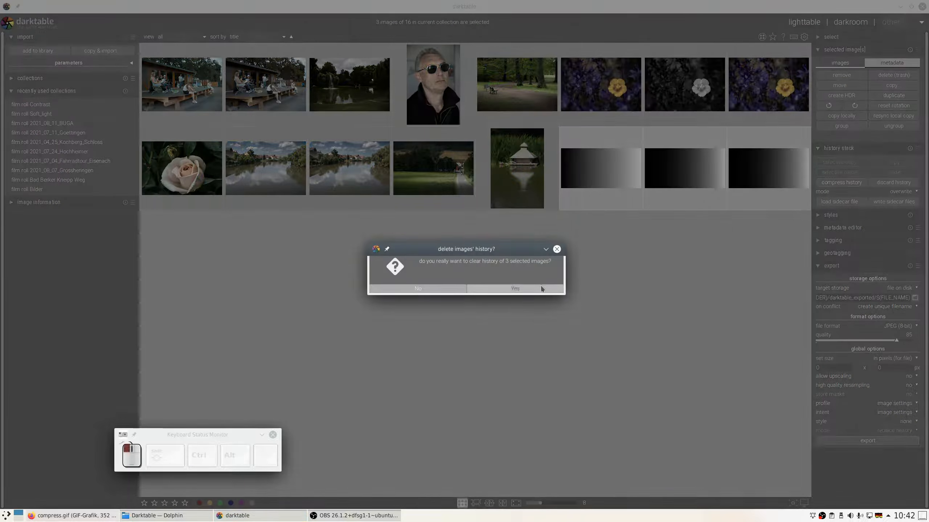
{"action": "left_click", "coordinate": [541, 290]}
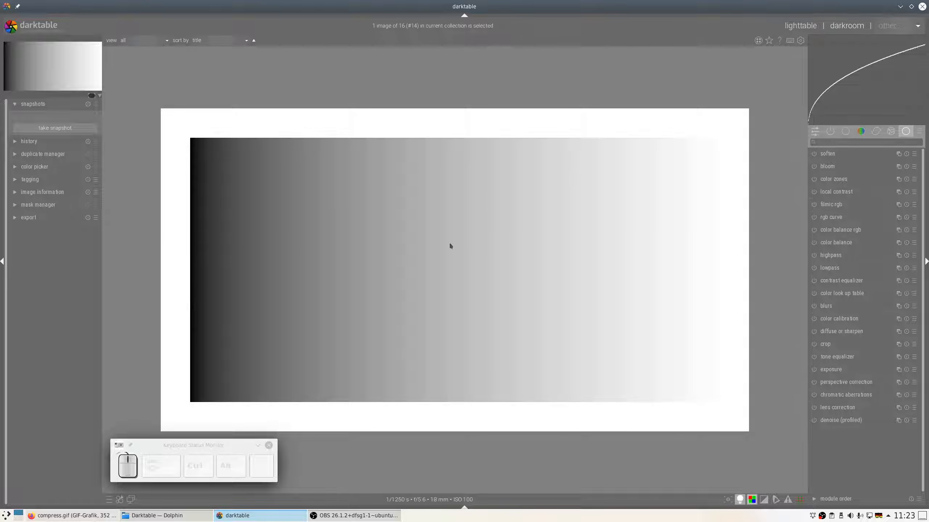
Switch to Firefox to compare the CIE lightness versus luminance graph with the gradient, and return to darktable
{"action": "mouse_move", "coordinate": [811, 116]}
{"action": "left_click", "coordinate": [59, 516]}
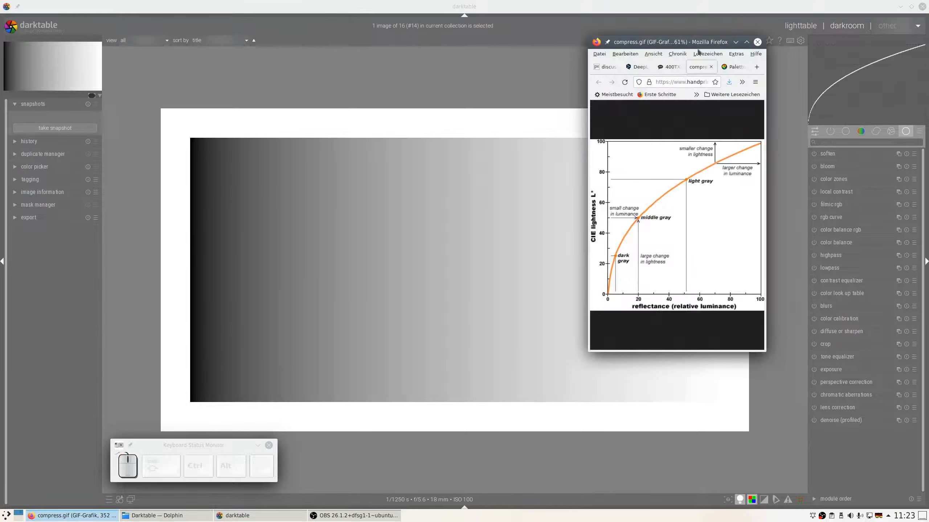
{"action": "left_click_drag", "start_coordinate": [702, 43], "coordinate": [708, 96]}
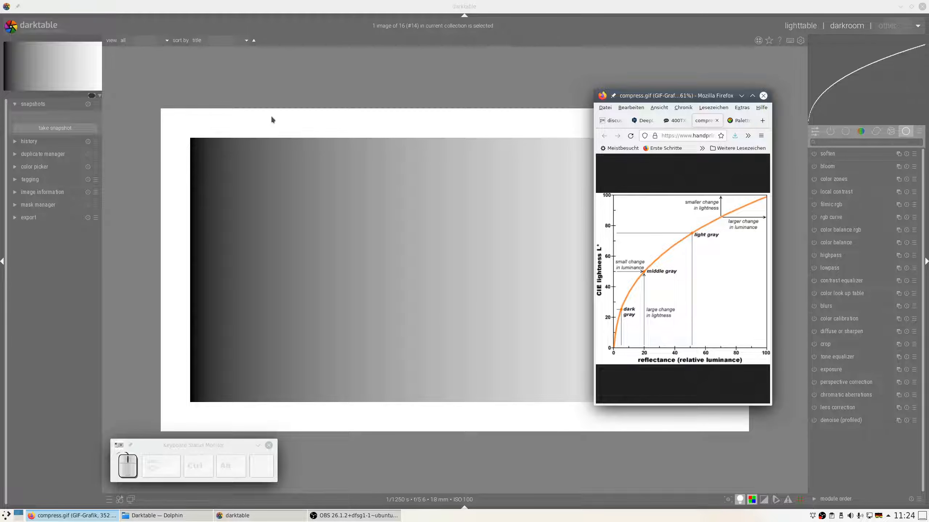
{"action": "mouse_move", "coordinate": [271, 117]}
{"action": "left_mouse_down"}
{"action": "mouse_move", "coordinate": [256, 264]}
{"action": "mouse_move", "coordinate": [257, 416]}
{"action": "mouse_move", "coordinate": [264, 390]}
{"action": "left_mouse_up"}
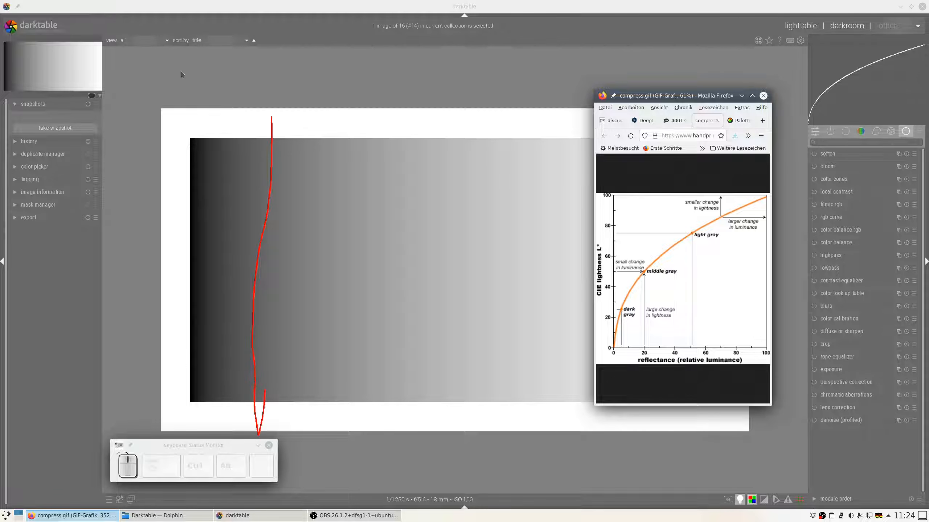
{"action": "left_click_drag", "start_coordinate": [184, 71], "coordinate": [471, 62]}
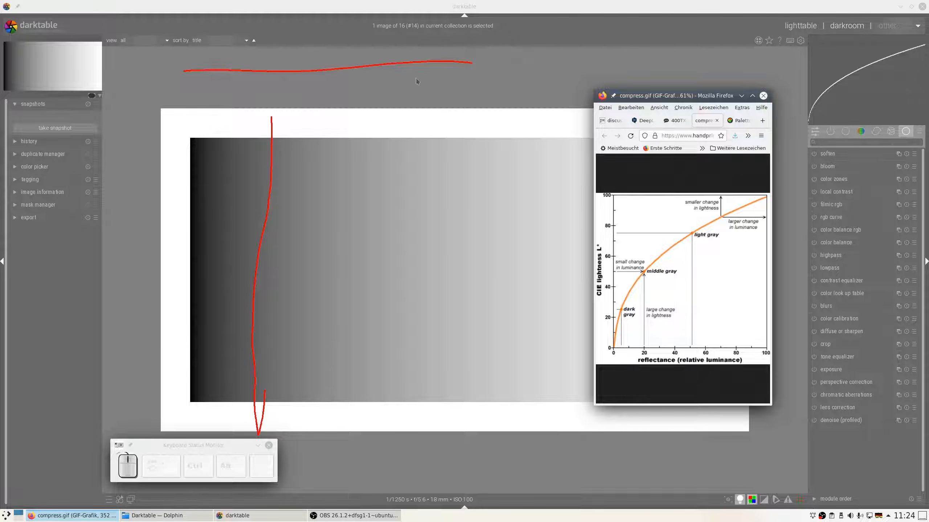
{"action": "left_click_drag", "start_coordinate": [215, 128], "coordinate": [337, 124]}
{"action": "left_click", "coordinate": [741, 96]}
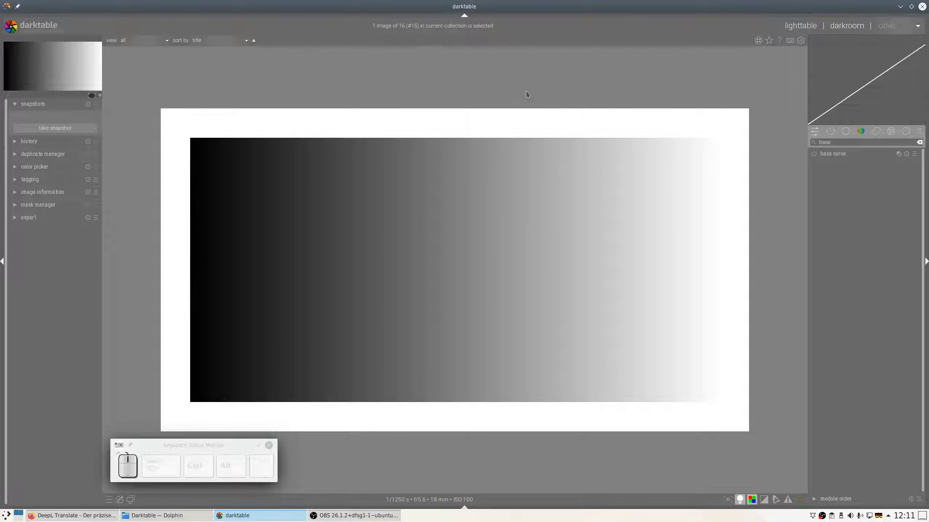
Mark the middle of the second gradient with a vertical on-screen line, and clear the marking
{"action": "mouse_move", "coordinate": [899, 55]}
{"action": "left_click_drag", "start_coordinate": [451, 55], "coordinate": [475, 472]}
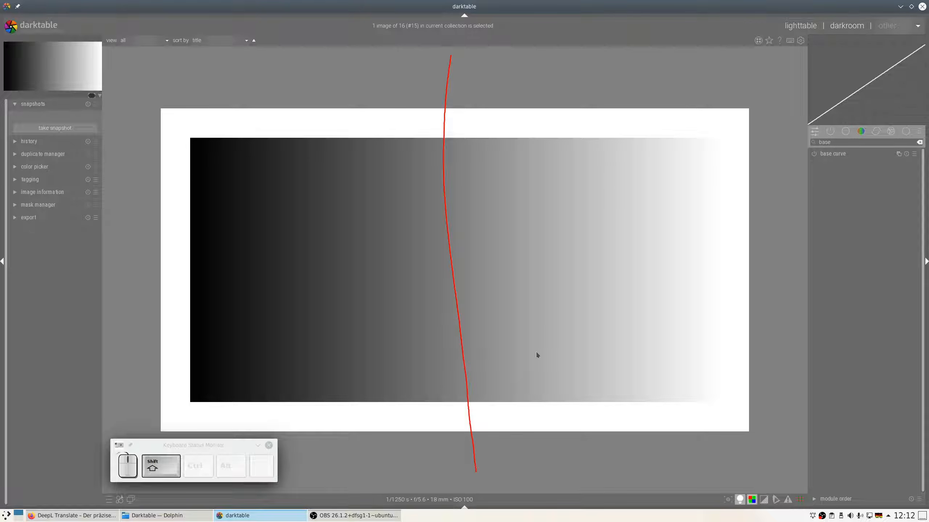
{"action": "key", "text": "shift+super+F11"}
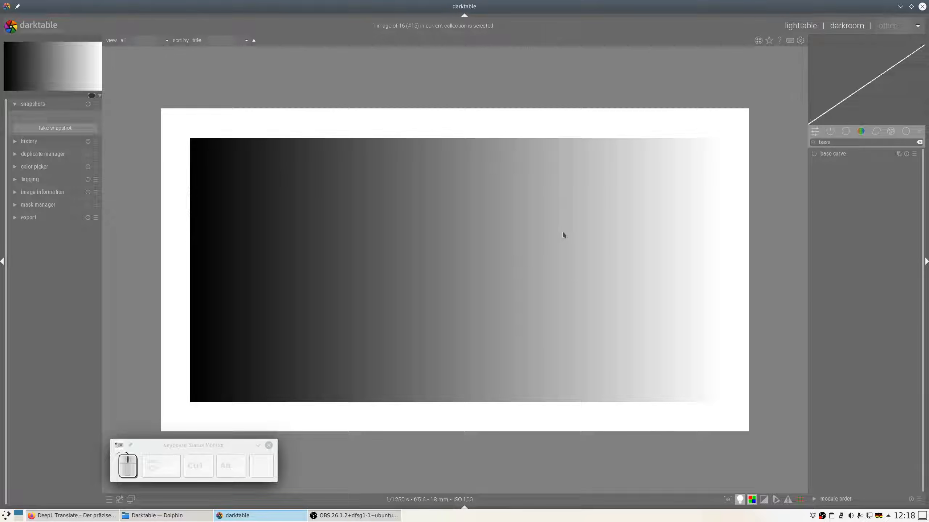
Open the base curve module and try the nikon like and canon eos like presets on the gradient
{"action": "left_click", "coordinate": [835, 154]}
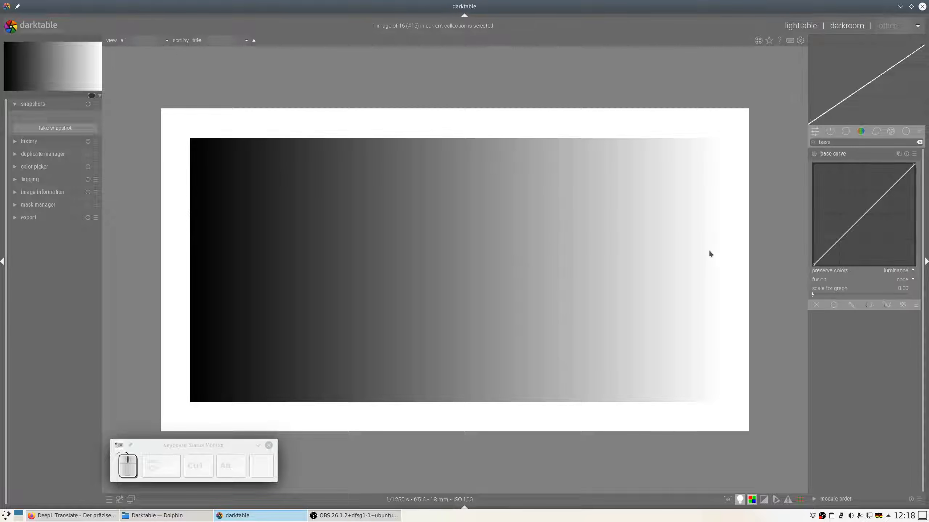
{"action": "left_click", "coordinate": [914, 155]}
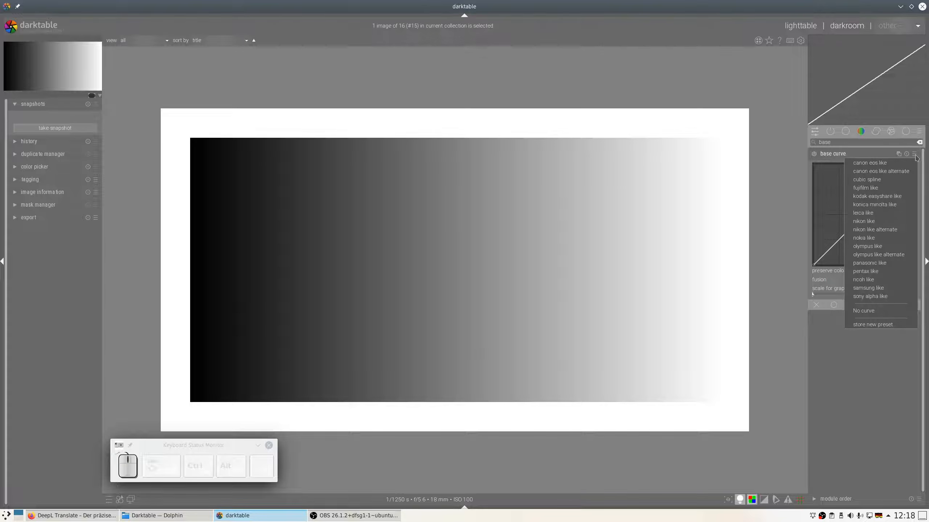
{"action": "left_click", "coordinate": [870, 220]}
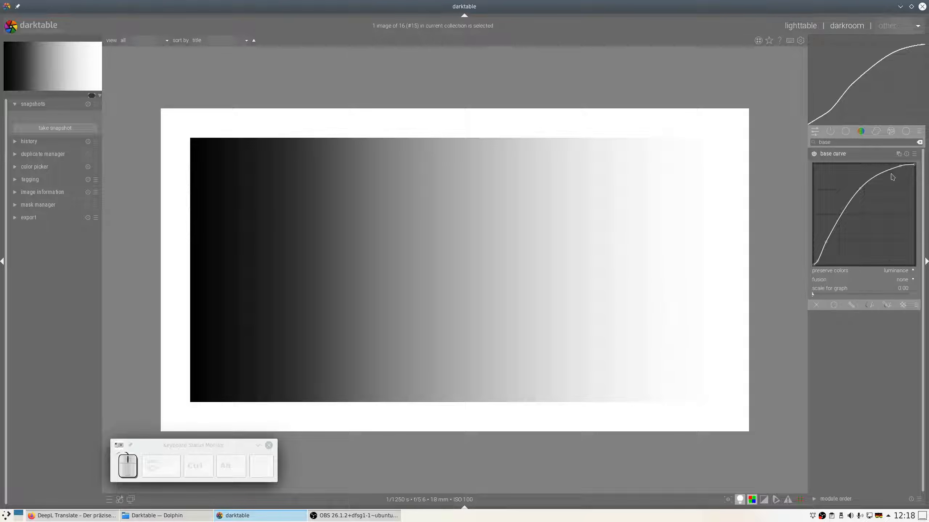
{"action": "left_click", "coordinate": [913, 154]}
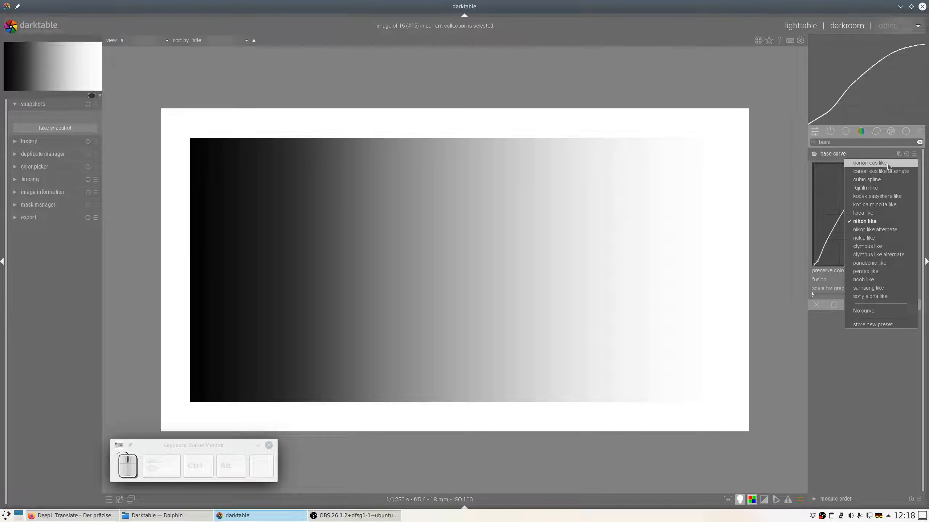
{"action": "left_click", "coordinate": [886, 164]}
Try further base curve presets on the gradient, including cubic spline and pentax like
{"action": "left_click", "coordinate": [915, 156]}
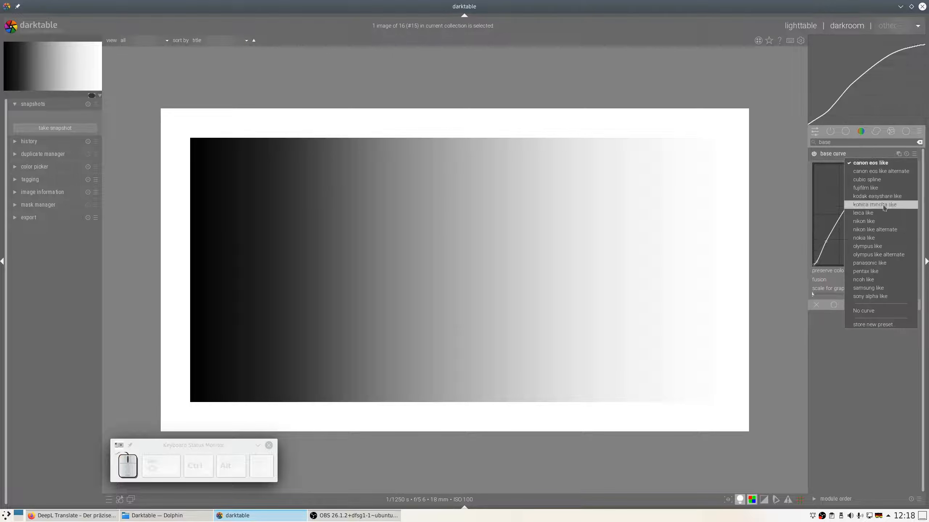
{"action": "left_click", "coordinate": [881, 268]}
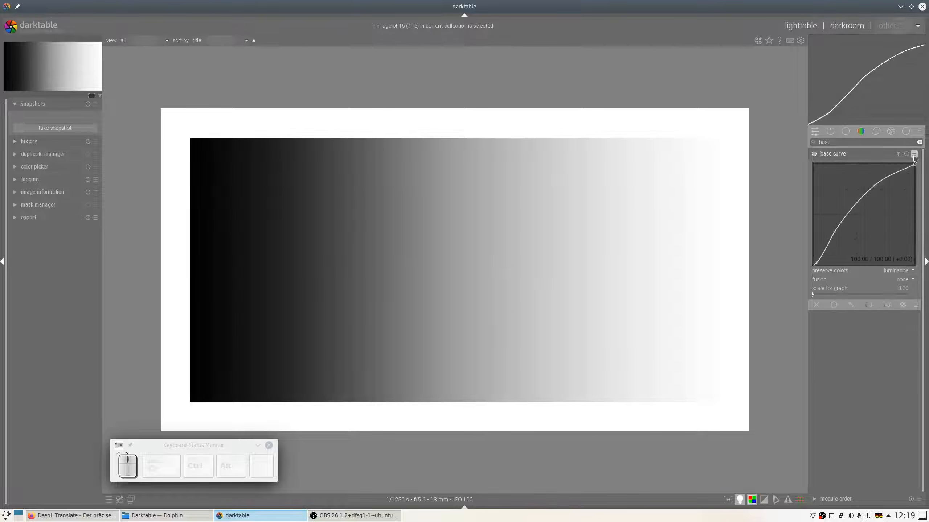
{"action": "left_click", "coordinate": [913, 155]}
{"action": "left_click", "coordinate": [868, 183]}
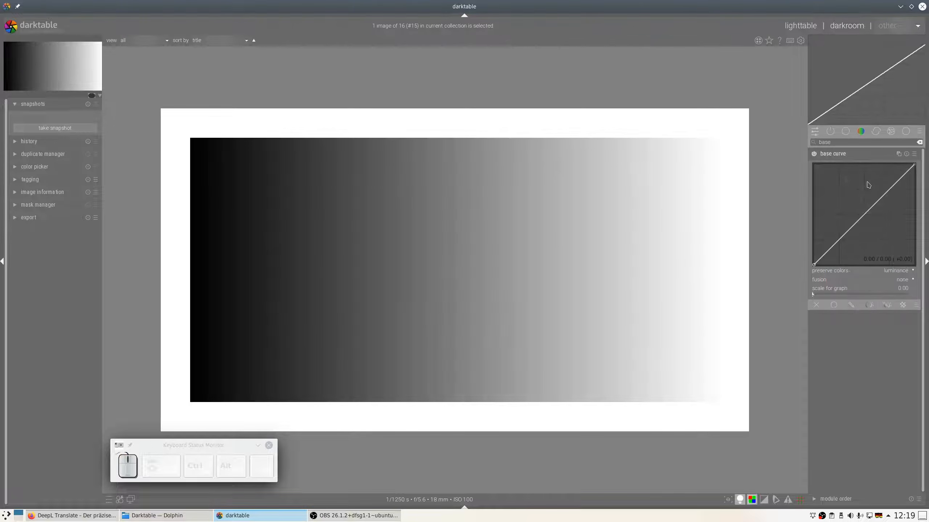
{"action": "left_click", "coordinate": [914, 154]}
{"action": "left_click", "coordinate": [867, 272]}
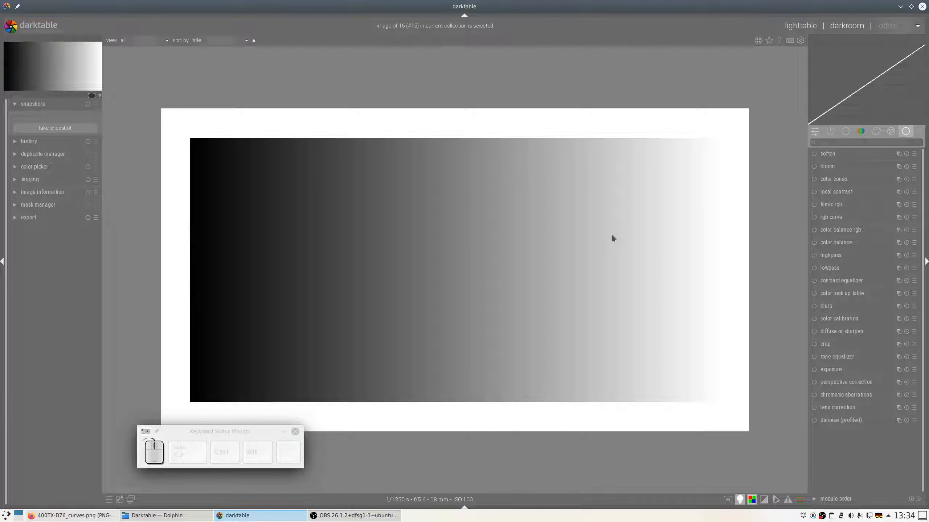
Enable the filmic rgb module and compare its curve with the Kodak TRI-X 400 characteristic curves in Firefox
{"action": "left_click", "coordinate": [837, 204]}
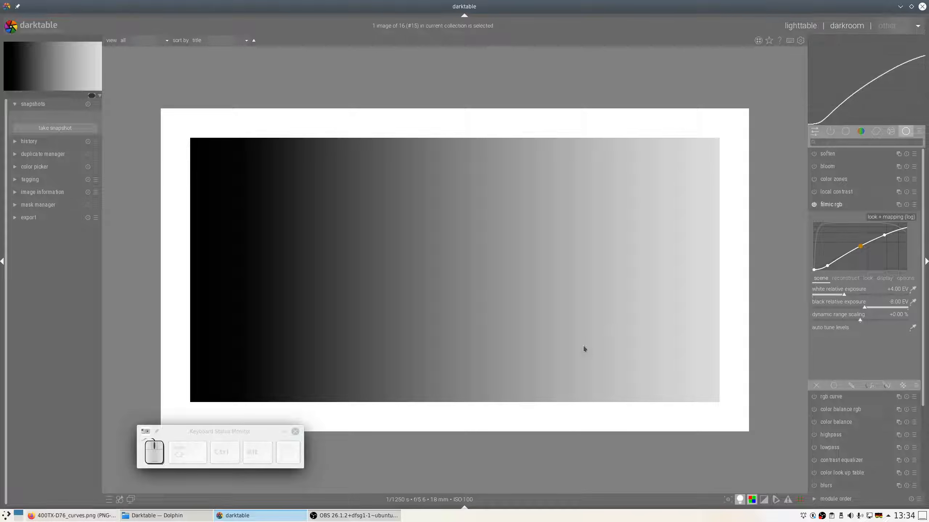
{"action": "left_click", "coordinate": [51, 517]}
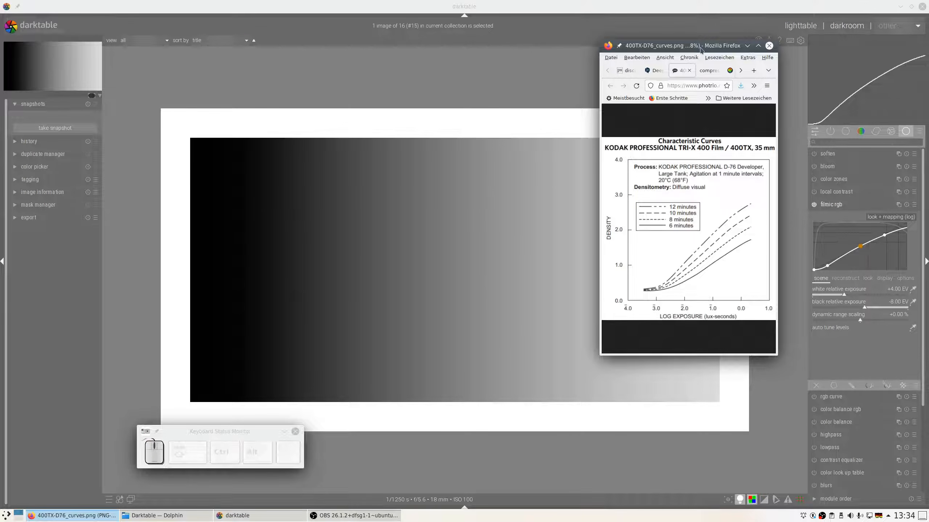
{"action": "left_click_drag", "start_coordinate": [700, 49], "coordinate": [429, 46]}
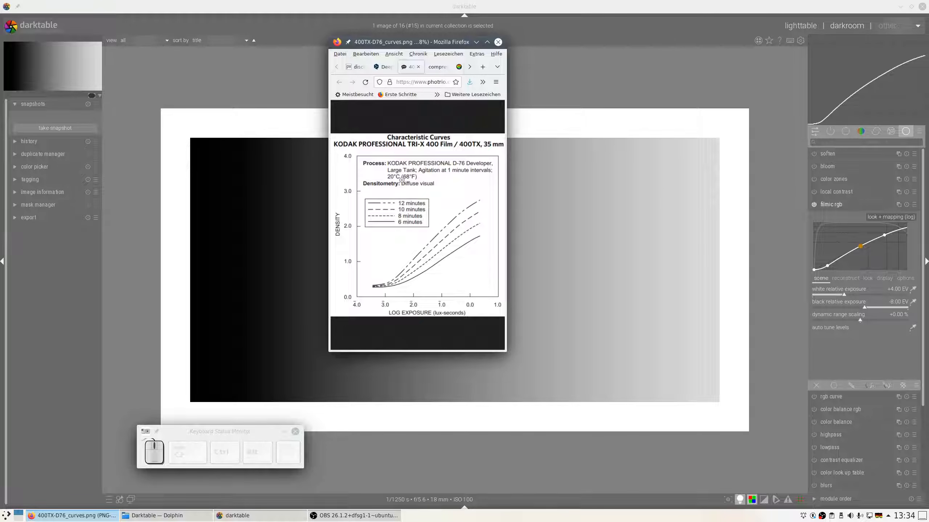
{"action": "left_click", "coordinate": [476, 43]}
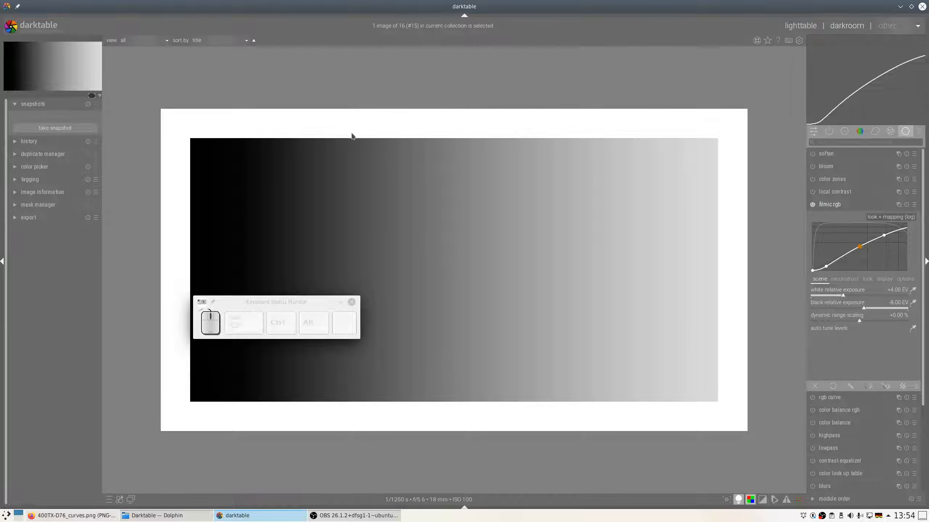
Collapse filmic rgb and raise the exposure to 2.10 EV in the exposure module
{"action": "left_click", "coordinate": [829, 206]}
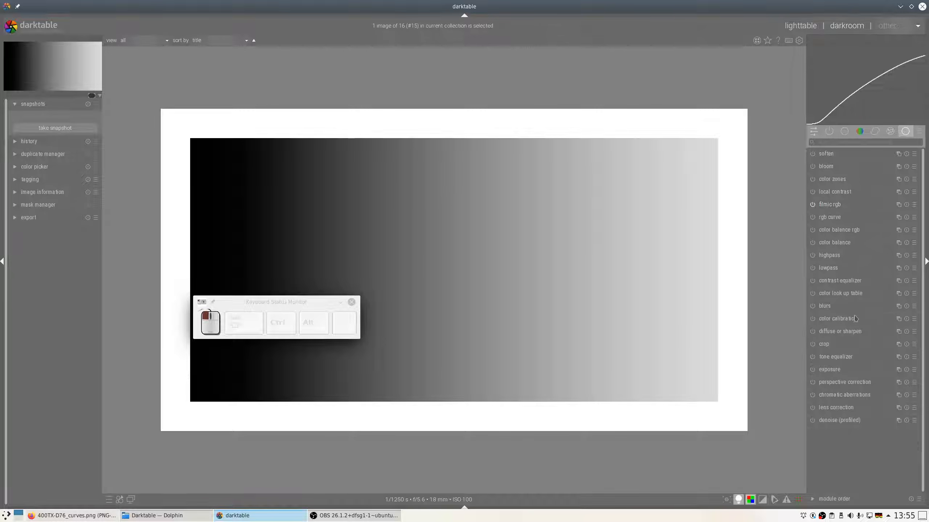
{"action": "left_click", "coordinate": [833, 370]}
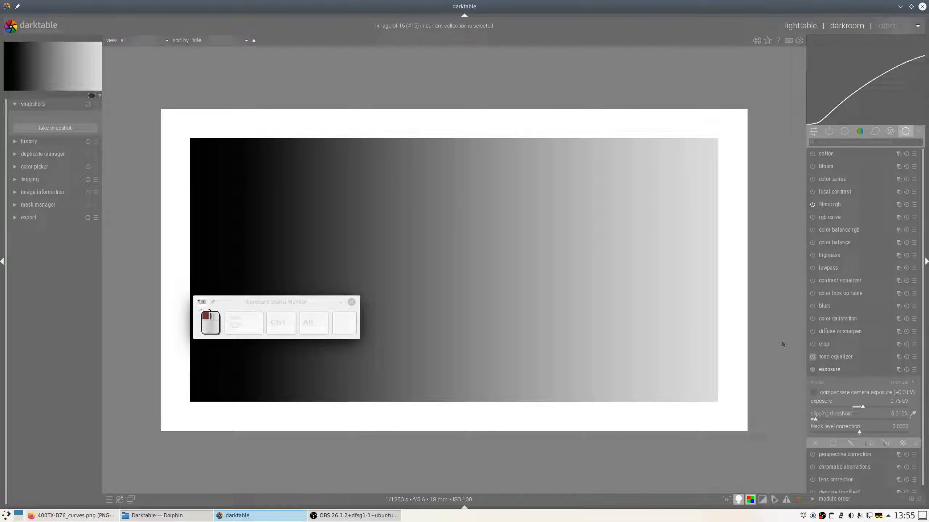
{"action": "left_click", "coordinate": [867, 407]}
{"action": "left_click", "coordinate": [866, 407]}
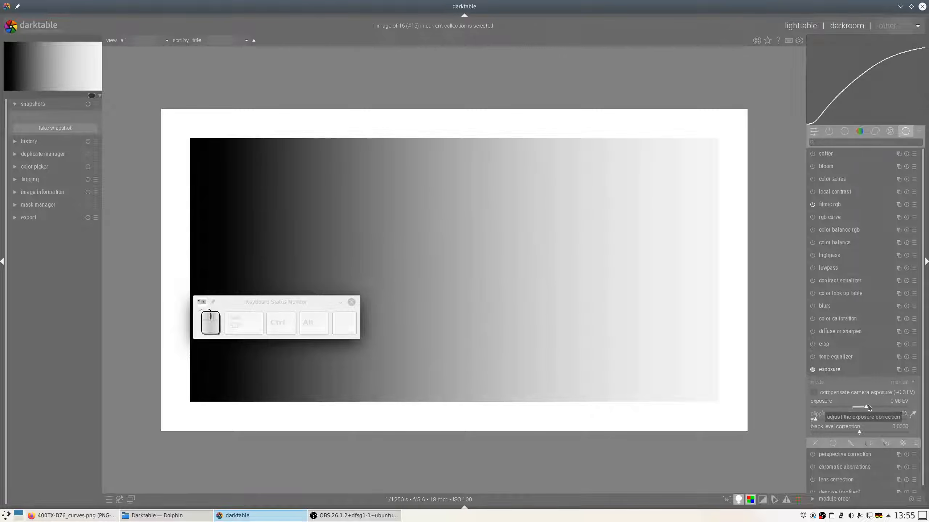
{"action": "left_click", "coordinate": [881, 407]}
Mark the mid-tone on the brightened gradient, lower the exposure, and mark the mid-tone's new position
{"action": "key", "text": "ctrl+shift"}
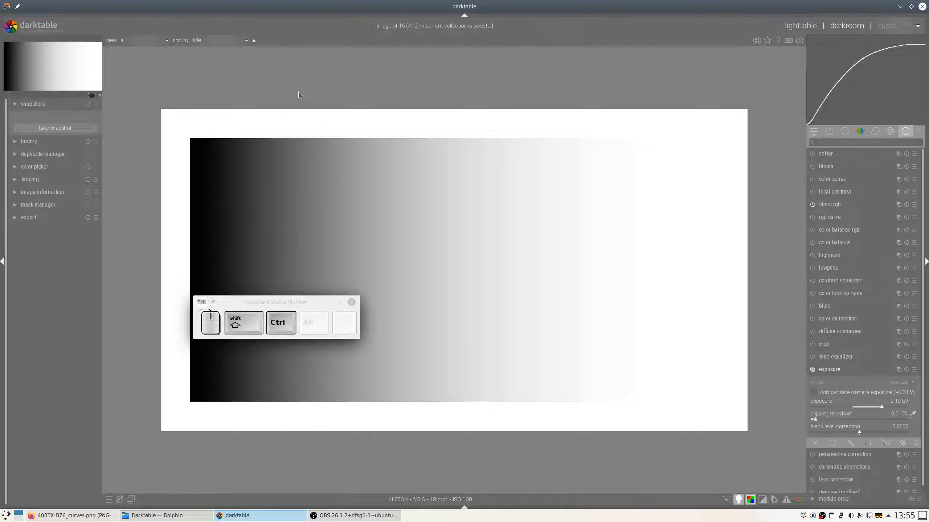
{"action": "mouse_move", "coordinate": [346, 47]}
{"action": "left_mouse_down"}
{"action": "mouse_move", "coordinate": [329, 67]}
{"action": "mouse_move", "coordinate": [310, 464]}
{"action": "mouse_move", "coordinate": [343, 438]}
{"action": "left_mouse_up"}
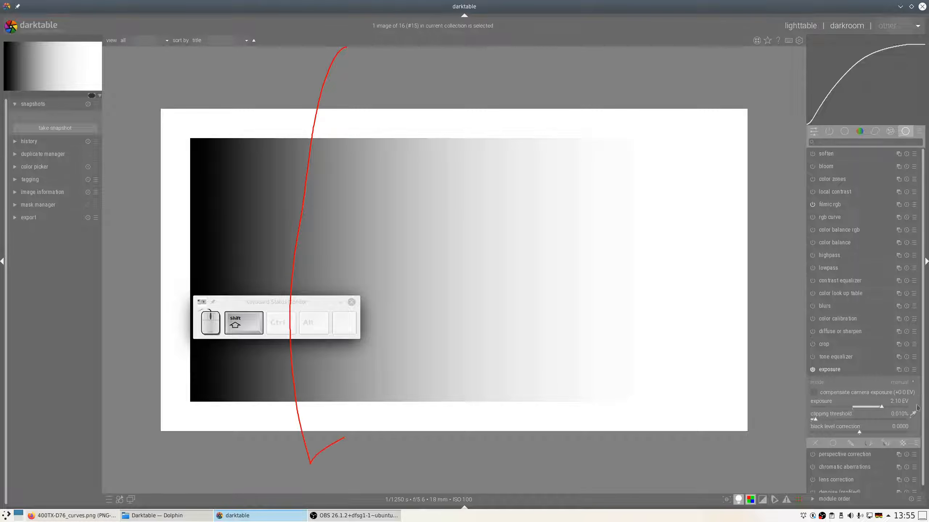
{"action": "left_click", "coordinate": [867, 407]}
{"action": "left_click_drag", "start_coordinate": [456, 58], "coordinate": [453, 471]}
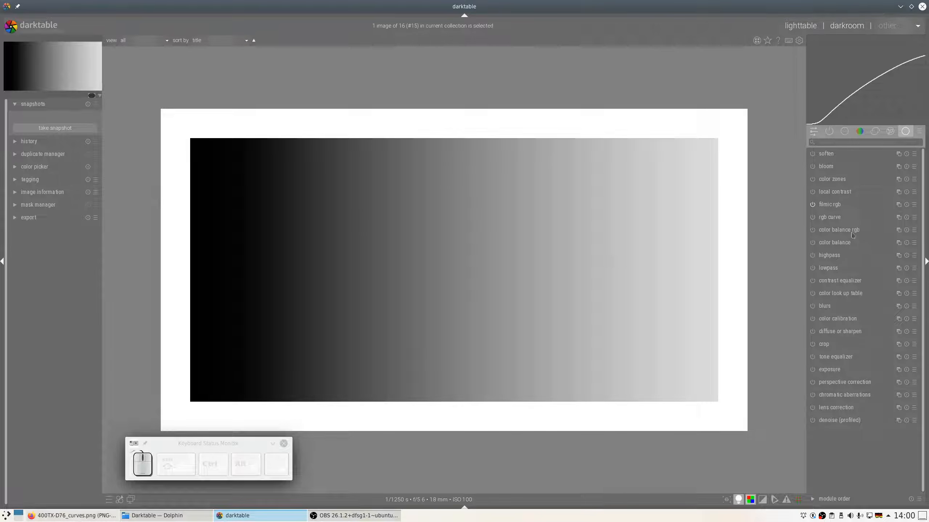
Expand the color balance rgb module, widen the module area and bring up its 4 ways grading controls after a look at the master controls
{"action": "left_click", "coordinate": [839, 230]}
{"action": "left_click", "coordinate": [864, 243]}
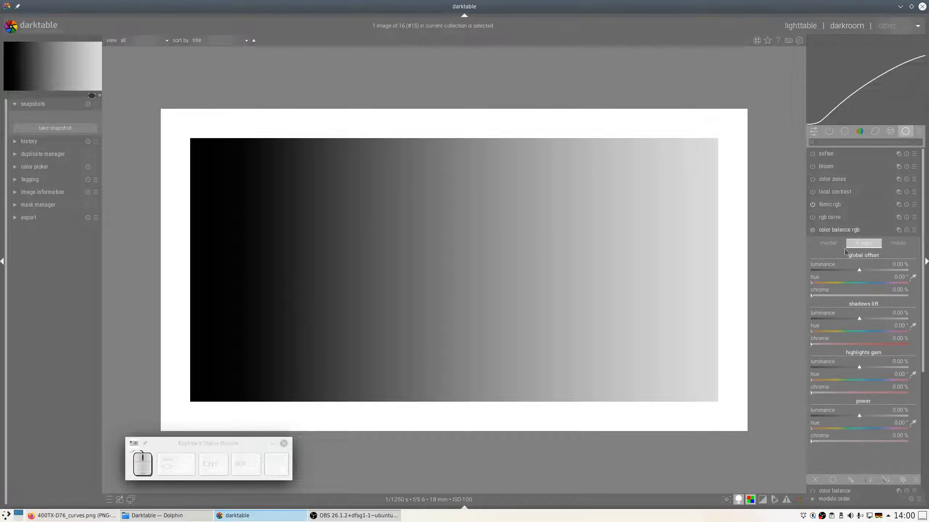
{"action": "left_click_drag", "start_coordinate": [806, 250], "coordinate": [748, 253]}
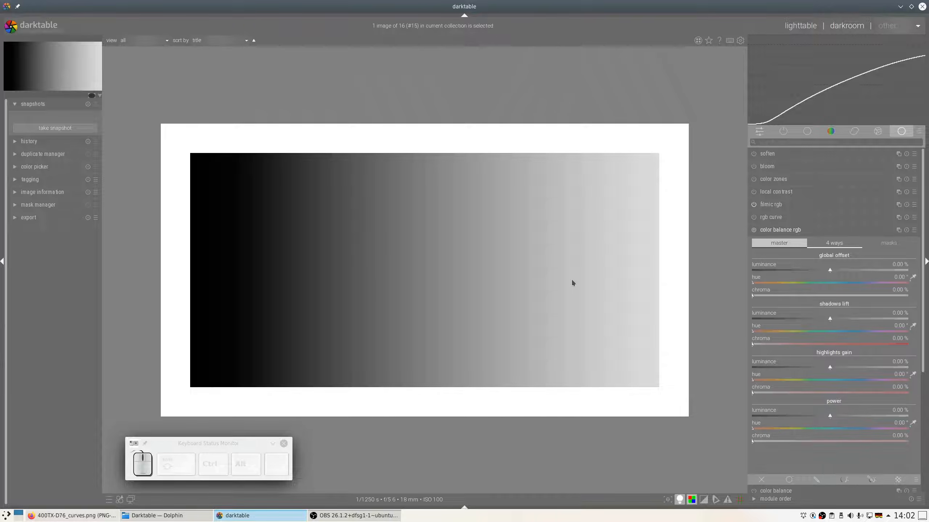
{"action": "left_click", "coordinate": [781, 244]}
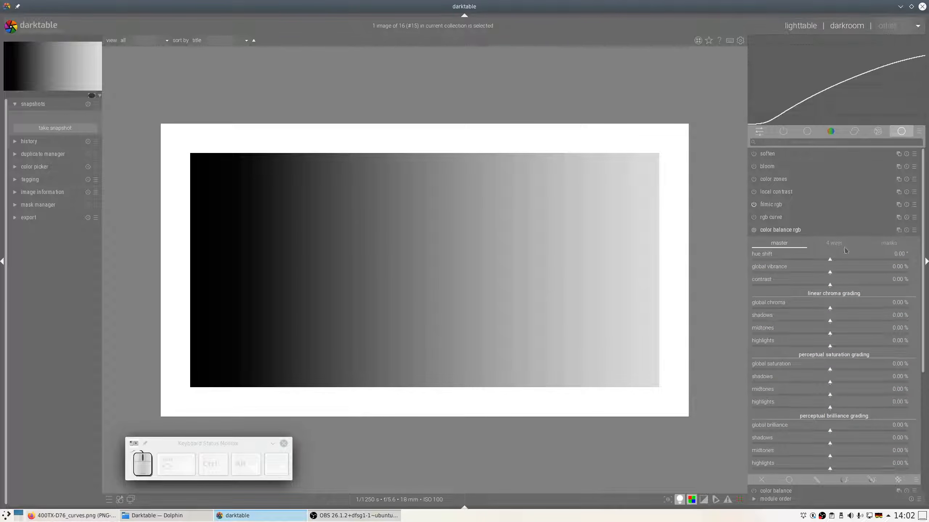
{"action": "left_click", "coordinate": [832, 245]}
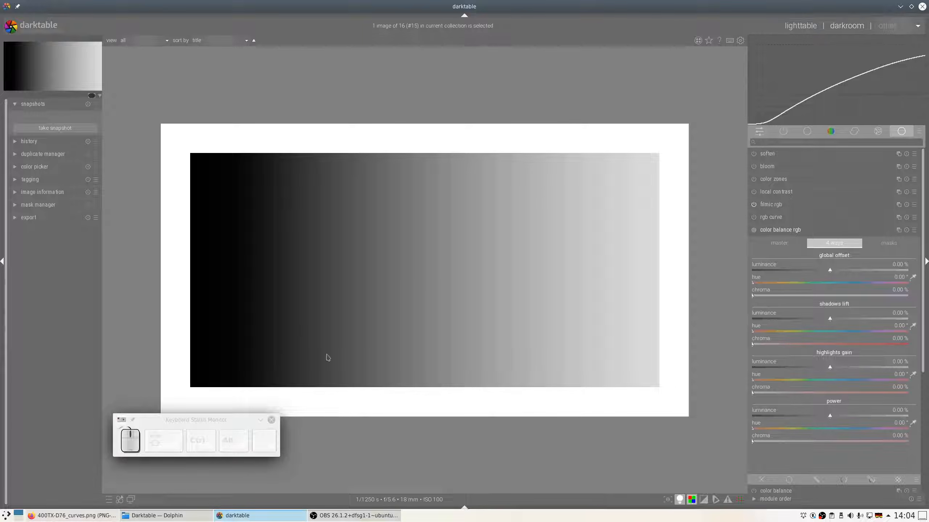
Try a global offset luminance of 3.00 %, reduce it to -0.03 %, and temporarily outline the dark range it affects on the gradient
{"action": "left_click_drag", "start_coordinate": [835, 272], "coordinate": [877, 271]}
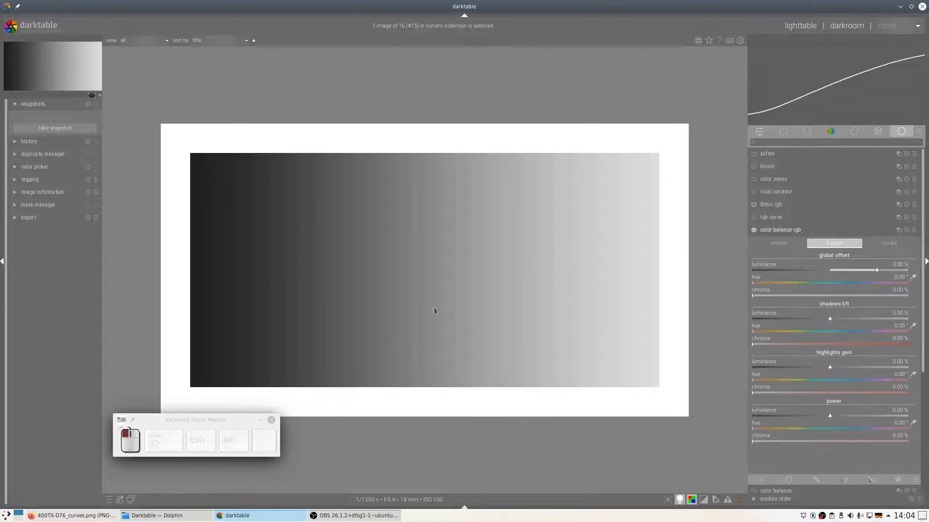
{"action": "left_click_drag", "start_coordinate": [877, 271], "coordinate": [830, 272]}
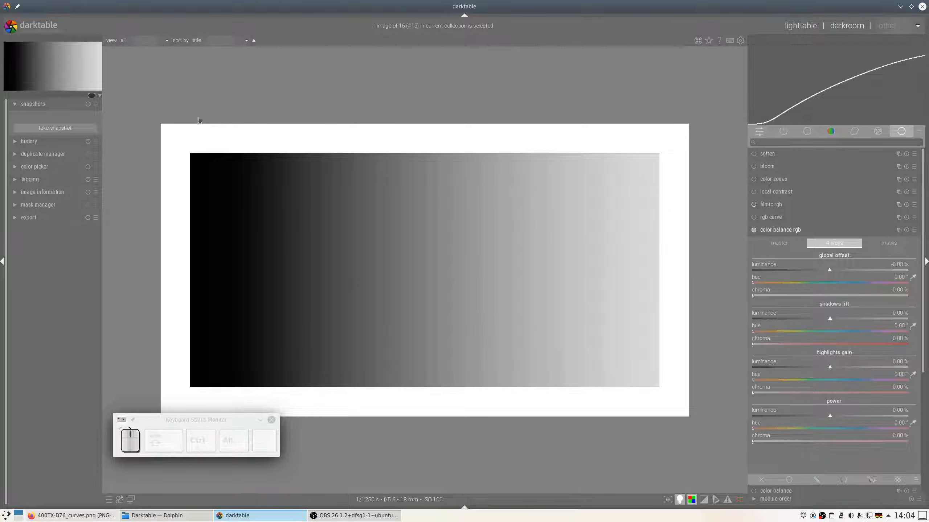
{"action": "mouse_move", "coordinate": [179, 122]}
{"action": "left_mouse_down"}
{"action": "mouse_move", "coordinate": [392, 129]}
{"action": "mouse_move", "coordinate": [340, 404]}
{"action": "mouse_move", "coordinate": [339, 454]}
{"action": "mouse_move", "coordinate": [252, 443]}
{"action": "mouse_move", "coordinate": [175, 465]}
{"action": "mouse_move", "coordinate": [192, 249]}
{"action": "mouse_move", "coordinate": [186, 121]}
{"action": "left_mouse_up"}
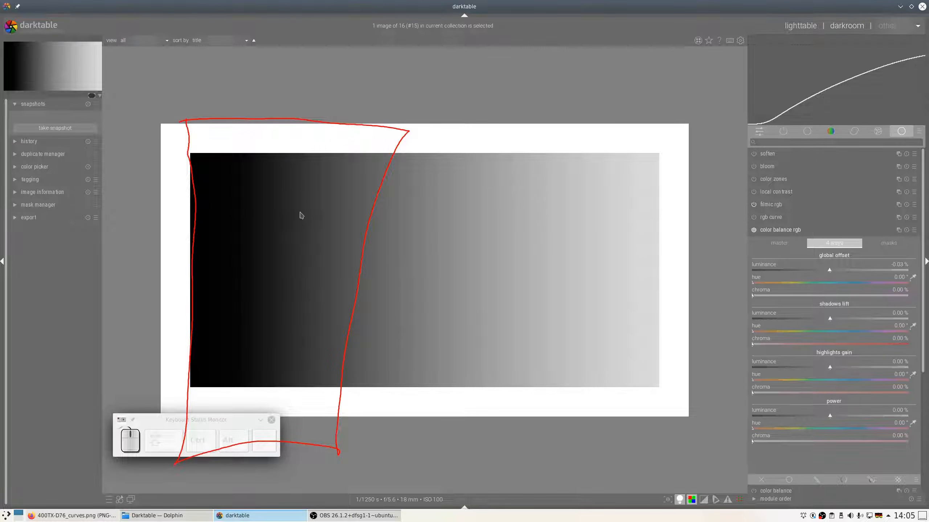
{"action": "key", "text": "shift+super+F11"}
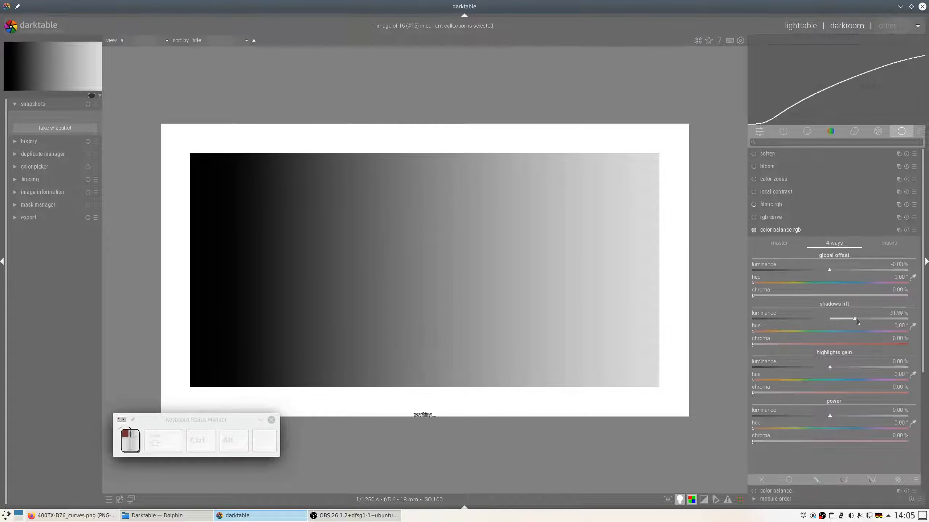
Try a higher shadows lift luminance, settle on 2.09 %, and temporarily outline the dark-to-middle range on the gradient
{"action": "left_click_drag", "start_coordinate": [867, 321], "coordinate": [832, 320]}
{"action": "mouse_move", "coordinate": [245, 93]}
{"action": "left_mouse_down"}
{"action": "mouse_move", "coordinate": [425, 92]}
{"action": "mouse_move", "coordinate": [432, 185]}
{"action": "mouse_move", "coordinate": [424, 449]}
{"action": "mouse_move", "coordinate": [262, 446]}
{"action": "mouse_move", "coordinate": [227, 460]}
{"action": "mouse_move", "coordinate": [245, 325]}
{"action": "mouse_move", "coordinate": [246, 86]}
{"action": "left_mouse_up"}
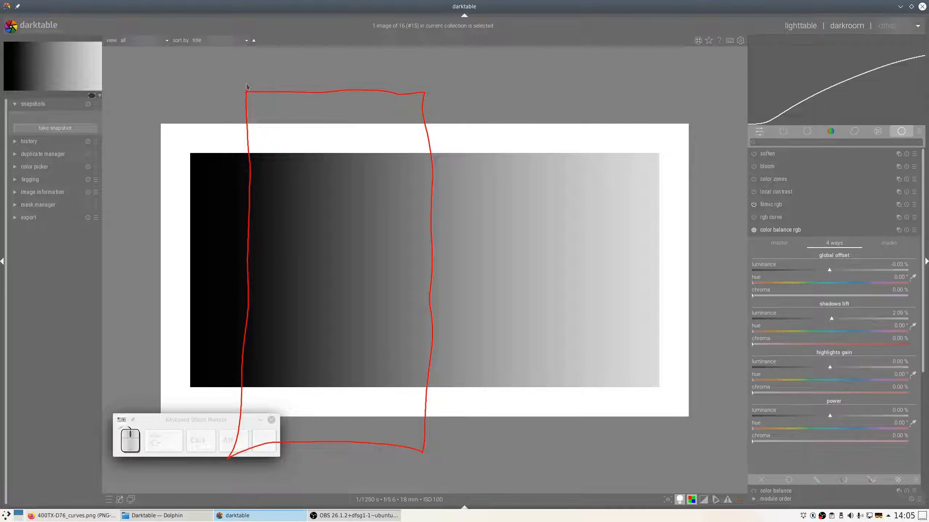
{"action": "key", "text": "shift+super+F11"}
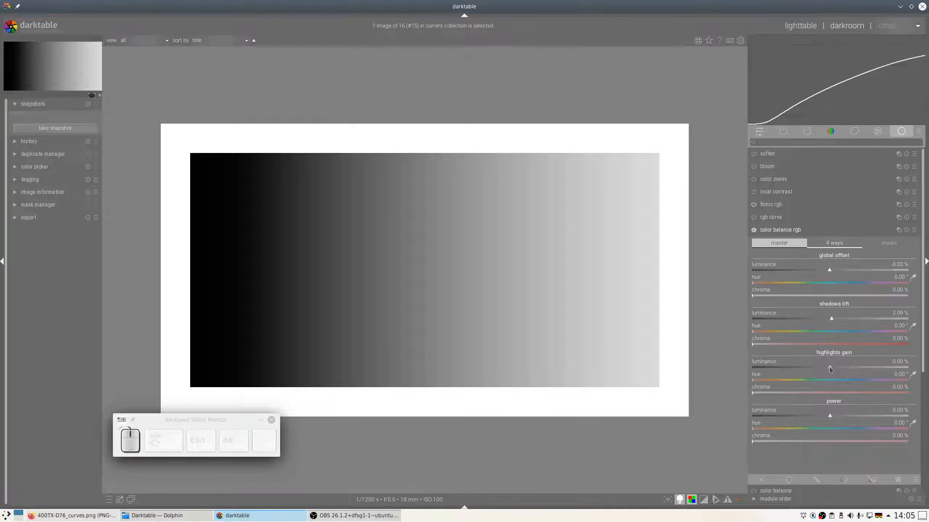
Set the highlights gain luminance to -0.35 % and the power luminance to 0.29 %, temporarily outlining the range each one affects
{"action": "mouse_move", "coordinate": [830, 368]}
{"action": "left_mouse_down"}
{"action": "mouse_move", "coordinate": [919, 374]}
{"action": "mouse_move", "coordinate": [831, 369]}
{"action": "left_mouse_up"}
{"action": "mouse_move", "coordinate": [334, 86]}
{"action": "left_mouse_down"}
{"action": "mouse_move", "coordinate": [667, 79]}
{"action": "mouse_move", "coordinate": [693, 88]}
{"action": "mouse_move", "coordinate": [663, 271]}
{"action": "mouse_move", "coordinate": [664, 456]}
{"action": "mouse_move", "coordinate": [494, 441]}
{"action": "mouse_move", "coordinate": [346, 447]}
{"action": "mouse_move", "coordinate": [341, 90]}
{"action": "left_mouse_up"}
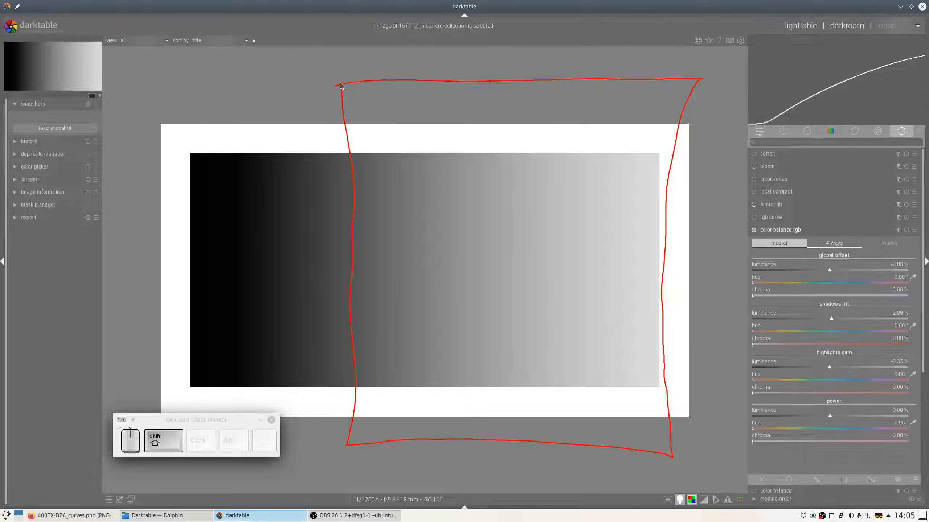
{"action": "key", "text": "shift+super+F11"}
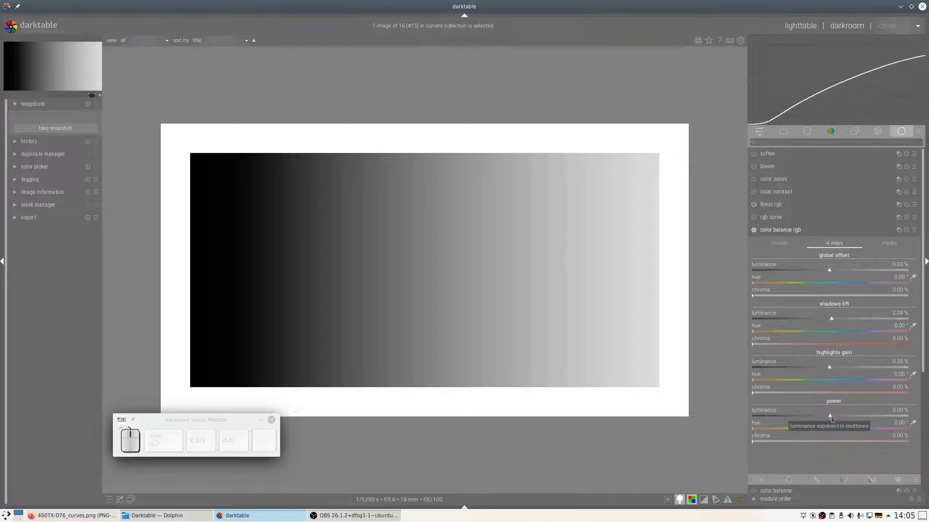
{"action": "mouse_move", "coordinate": [829, 417]}
{"action": "left_mouse_down"}
{"action": "mouse_move", "coordinate": [898, 417]}
{"action": "mouse_move", "coordinate": [767, 422]}
{"action": "mouse_move", "coordinate": [832, 428]}
{"action": "left_mouse_up"}
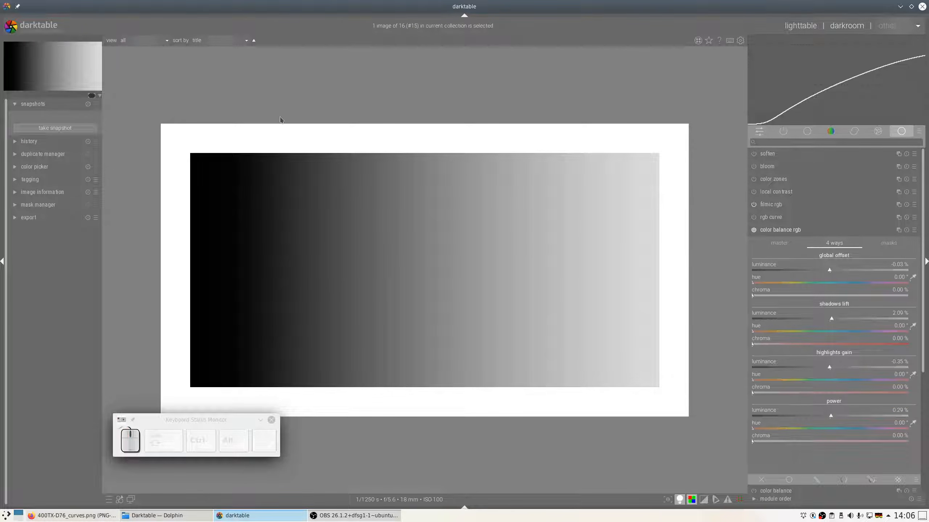
{"action": "mouse_move", "coordinate": [249, 93]}
{"action": "left_mouse_down"}
{"action": "mouse_move", "coordinate": [626, 74]}
{"action": "mouse_move", "coordinate": [597, 231]}
{"action": "mouse_move", "coordinate": [597, 453]}
{"action": "mouse_move", "coordinate": [224, 456]}
{"action": "mouse_move", "coordinate": [248, 99]}
{"action": "left_mouse_up"}
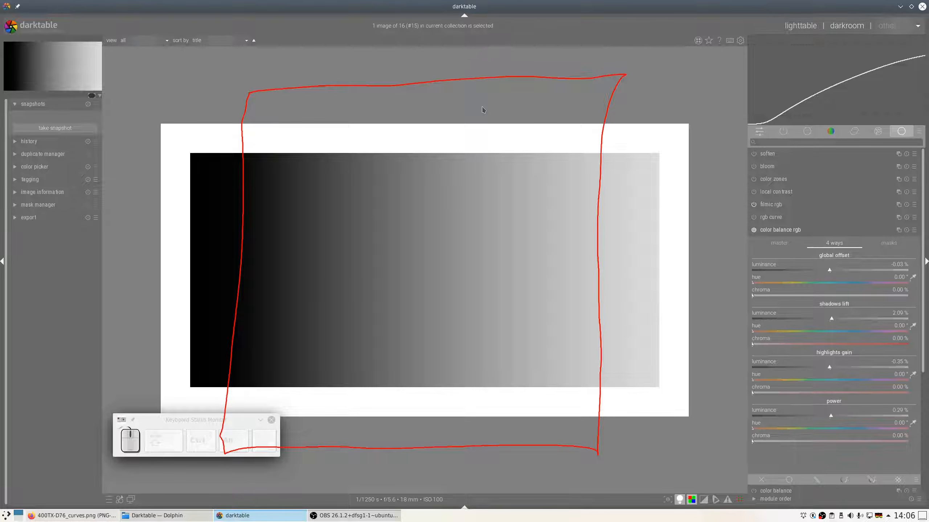
{"action": "key", "text": "shift+super+F11"}
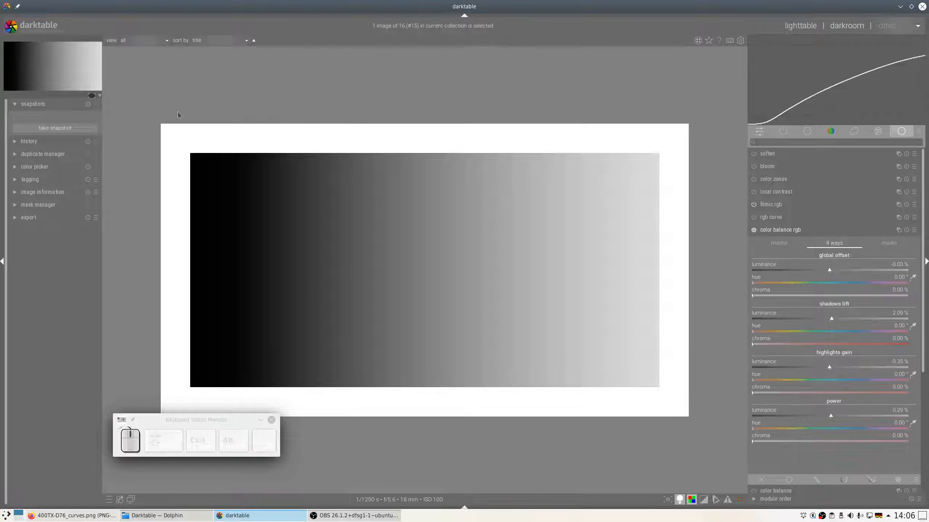
Outline the four overlapping tonal ranges of global offset, shadows lift, highlights gain and power on the gradient, and clear the drawings
{"action": "mouse_move", "coordinate": [178, 115]}
{"action": "left_mouse_down"}
{"action": "mouse_move", "coordinate": [331, 111]}
{"action": "mouse_move", "coordinate": [308, 336]}
{"action": "mouse_move", "coordinate": [324, 439]}
{"action": "mouse_move", "coordinate": [309, 476]}
{"action": "mouse_move", "coordinate": [182, 475]}
{"action": "mouse_move", "coordinate": [165, 186]}
{"action": "mouse_move", "coordinate": [178, 106]}
{"action": "left_mouse_up"}
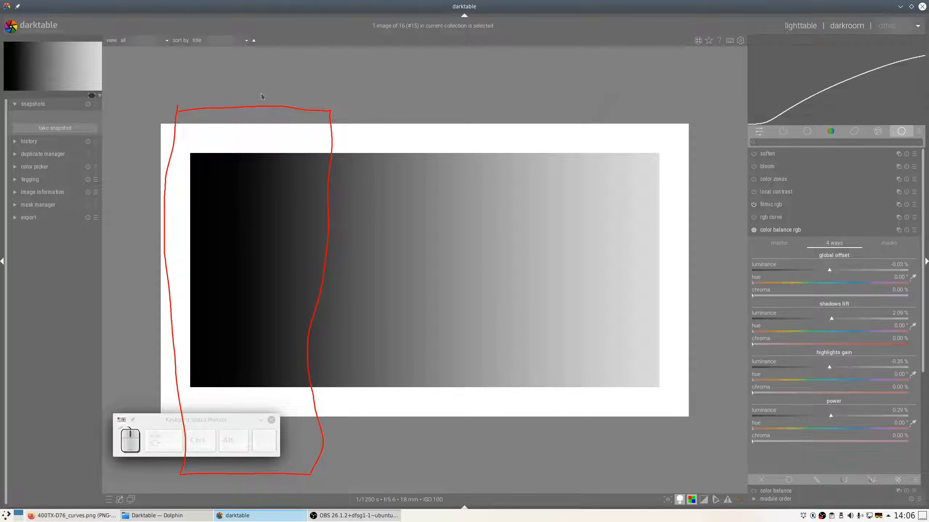
{"action": "mouse_move", "coordinate": [261, 94]}
{"action": "left_mouse_down"}
{"action": "mouse_move", "coordinate": [420, 94]}
{"action": "mouse_move", "coordinate": [407, 126]}
{"action": "mouse_move", "coordinate": [385, 350]}
{"action": "mouse_move", "coordinate": [386, 453]}
{"action": "mouse_move", "coordinate": [365, 462]}
{"action": "mouse_move", "coordinate": [262, 453]}
{"action": "mouse_move", "coordinate": [250, 438]}
{"action": "mouse_move", "coordinate": [266, 88]}
{"action": "left_mouse_up"}
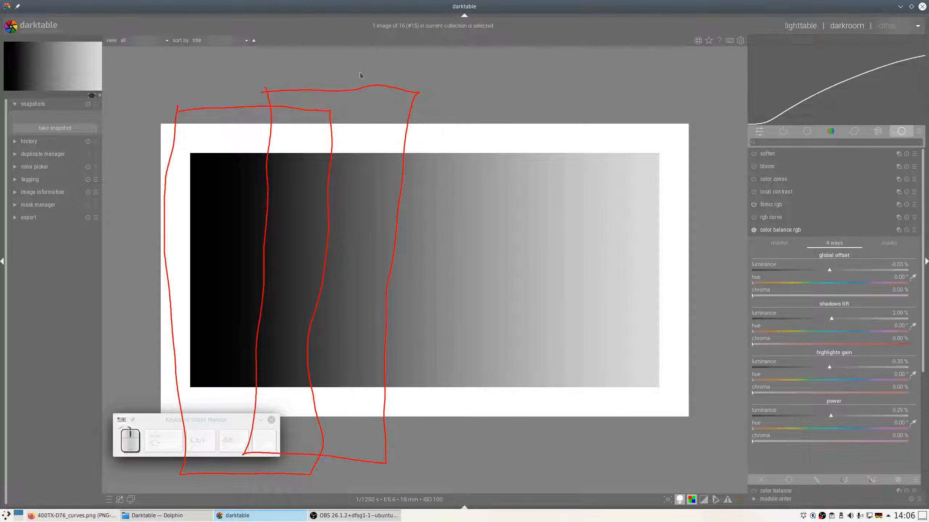
{"action": "mouse_move", "coordinate": [361, 73]}
{"action": "left_mouse_down"}
{"action": "mouse_move", "coordinate": [386, 67]}
{"action": "mouse_move", "coordinate": [668, 71]}
{"action": "mouse_move", "coordinate": [683, 115]}
{"action": "mouse_move", "coordinate": [692, 288]}
{"action": "mouse_move", "coordinate": [681, 434]}
{"action": "mouse_move", "coordinate": [403, 436]}
{"action": "mouse_move", "coordinate": [323, 447]}
{"action": "mouse_move", "coordinate": [355, 73]}
{"action": "left_mouse_up"}
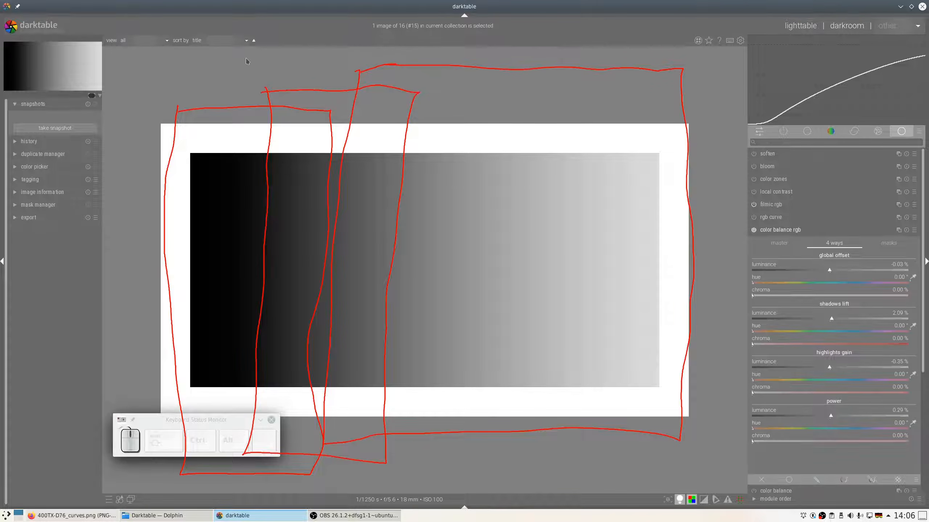
{"action": "mouse_move", "coordinate": [246, 59]}
{"action": "left_mouse_down"}
{"action": "mouse_move", "coordinate": [428, 47]}
{"action": "mouse_move", "coordinate": [575, 60]}
{"action": "mouse_move", "coordinate": [594, 209]}
{"action": "mouse_move", "coordinate": [599, 471]}
{"action": "mouse_move", "coordinate": [244, 485]}
{"action": "mouse_move", "coordinate": [256, 107]}
{"action": "mouse_move", "coordinate": [249, 64]}
{"action": "left_mouse_up"}
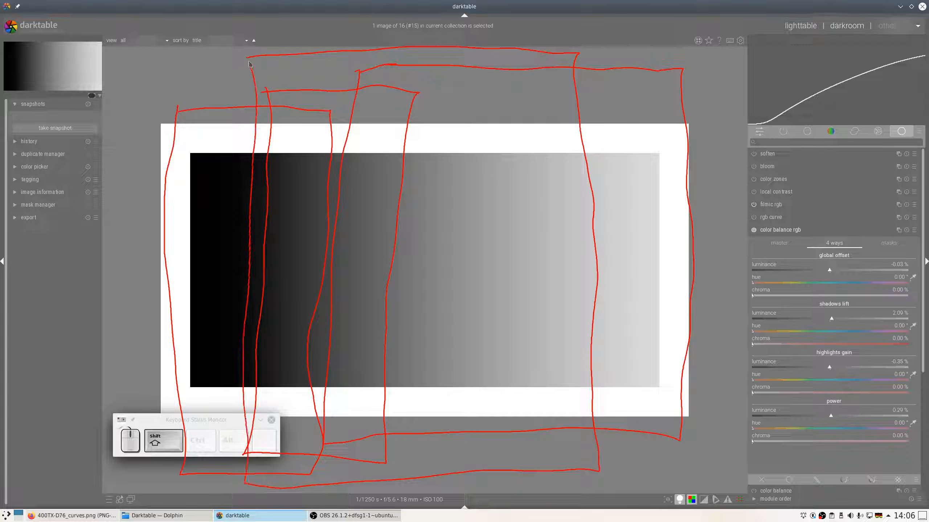
{"action": "key", "text": "shift+F11"}
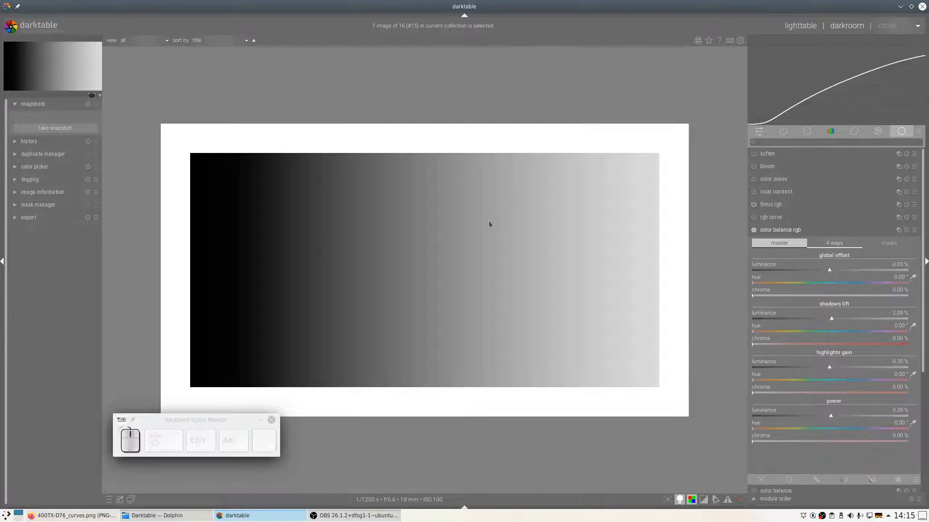
Sketch a sun beside the bright end, dot the deepest blacks, outline the dark range, and clear the drawings
{"action": "mouse_move", "coordinate": [723, 256]}
{"action": "left_mouse_down"}
{"action": "mouse_move", "coordinate": [706, 268]}
{"action": "mouse_move", "coordinate": [721, 272]}
{"action": "mouse_move", "coordinate": [729, 254]}
{"action": "mouse_move", "coordinate": [718, 238]}
{"action": "mouse_move", "coordinate": [691, 265]}
{"action": "mouse_move", "coordinate": [713, 291]}
{"action": "mouse_move", "coordinate": [733, 292]}
{"action": "mouse_move", "coordinate": [739, 273]}
{"action": "left_mouse_up"}
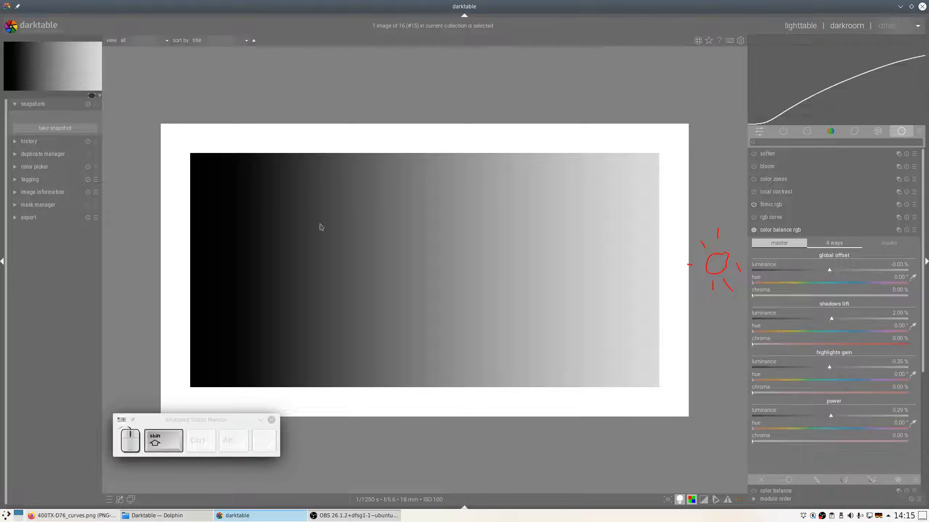
{"action": "left_click", "coordinate": [215, 183], "text": "shift"}
{"action": "left_click", "coordinate": [214, 199], "text": "shift"}
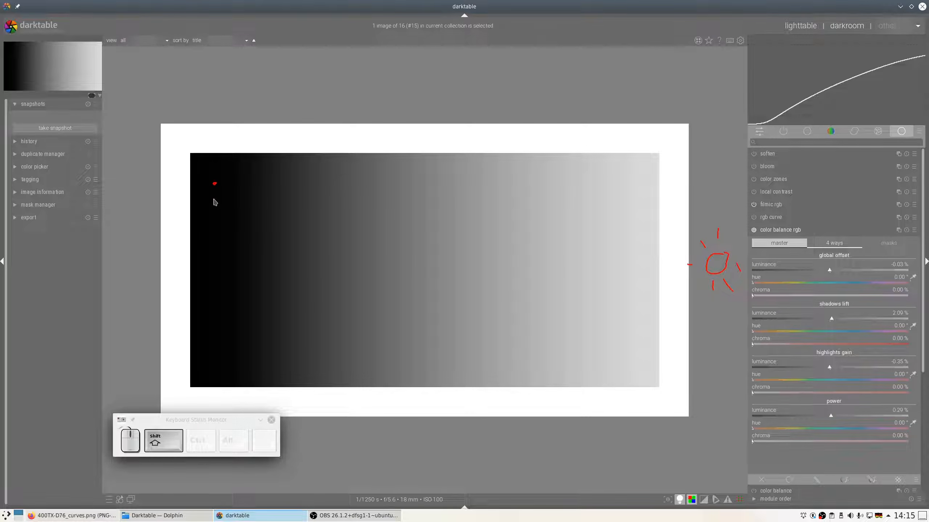
{"action": "left_click", "coordinate": [208, 227], "text": "shift"}
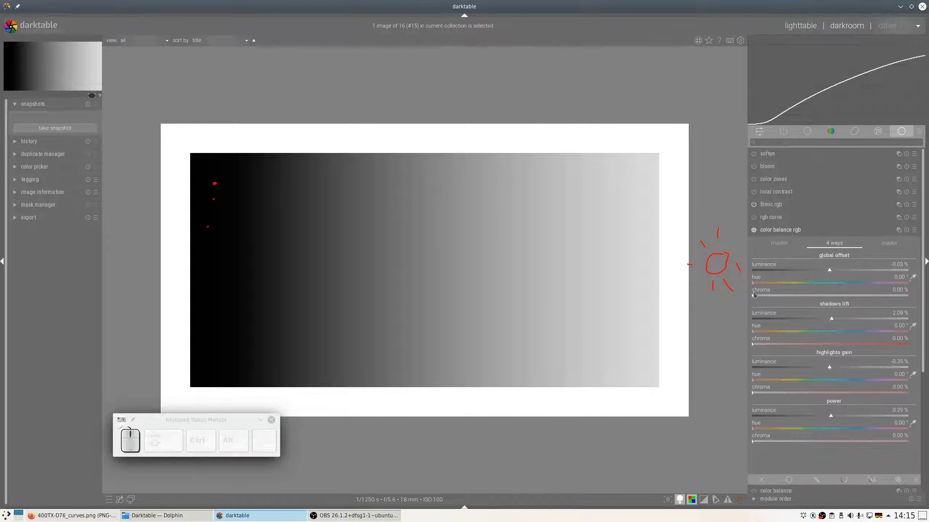
{"action": "mouse_move", "coordinate": [178, 106]}
{"action": "left_mouse_down"}
{"action": "mouse_move", "coordinate": [321, 97]}
{"action": "mouse_move", "coordinate": [321, 462]}
{"action": "mouse_move", "coordinate": [149, 462]}
{"action": "mouse_move", "coordinate": [171, 300]}
{"action": "mouse_move", "coordinate": [171, 126]}
{"action": "mouse_move", "coordinate": [183, 99]}
{"action": "left_mouse_up"}
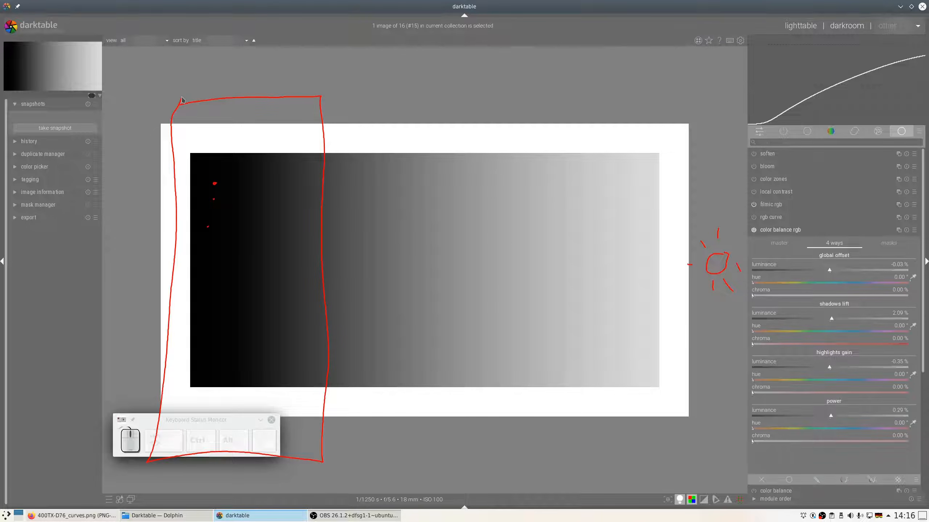
{"action": "key", "text": "shift+super+F11"}
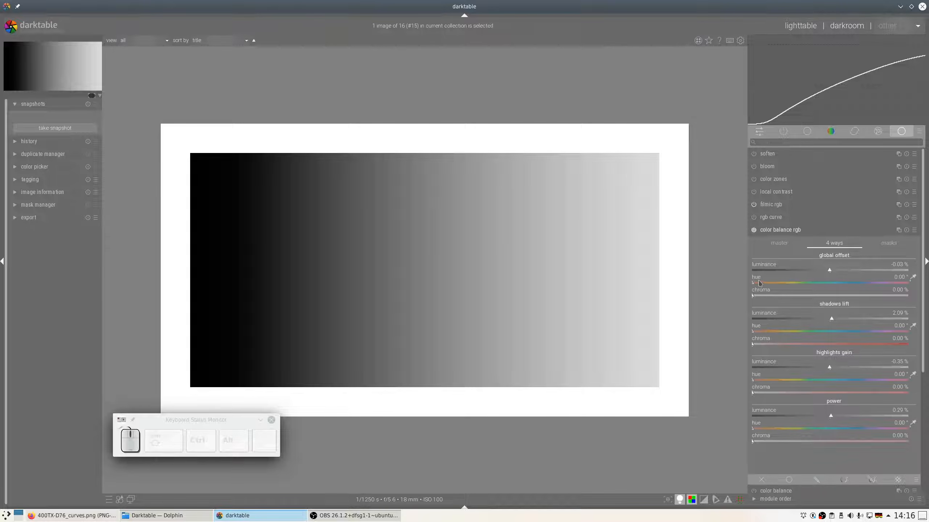
Set the global offset to hue 247.24°, chroma 0.32 % and luminance 0.59 % to tint the blacks blue
{"action": "left_click", "coordinate": [858, 283]}
{"action": "left_click_drag", "start_coordinate": [754, 297], "coordinate": [802, 298]}
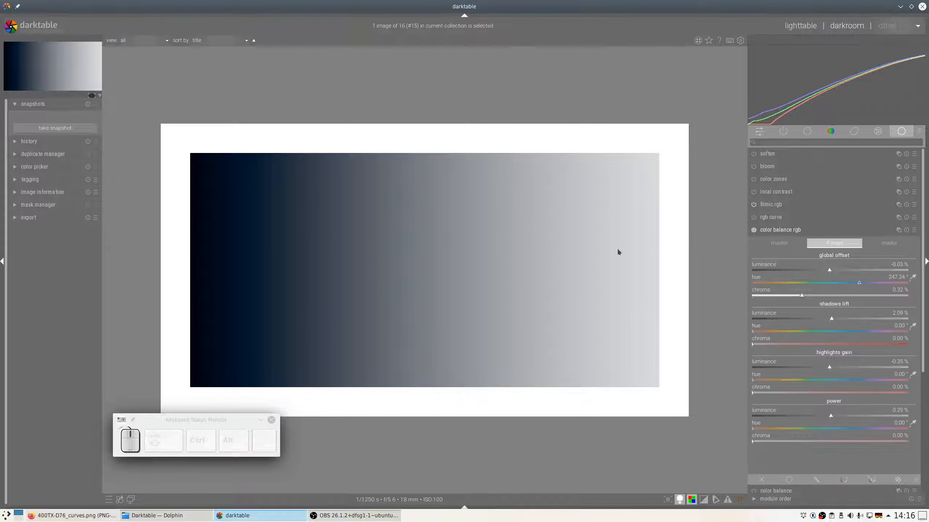
{"action": "left_click_drag", "start_coordinate": [828, 273], "coordinate": [839, 273]}
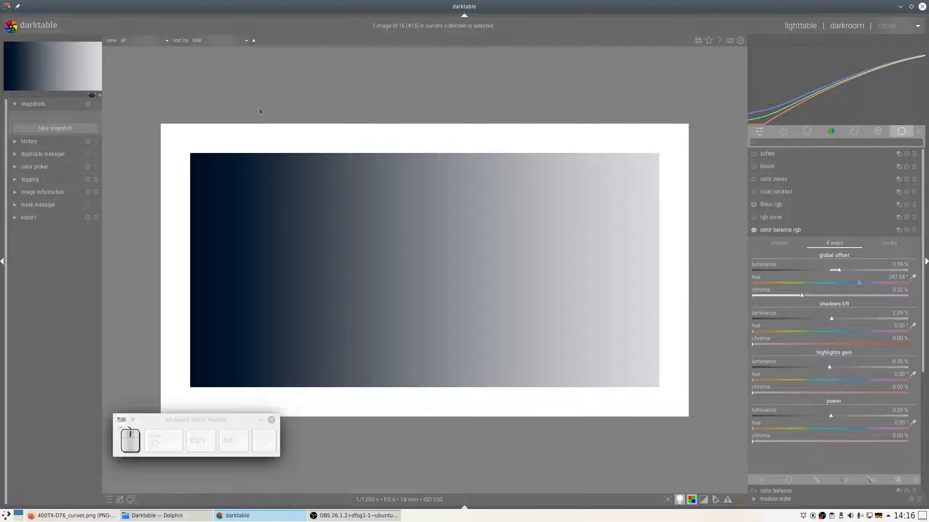
Temporarily outline the shadow range on the gradient, and set shadows lift to hue 223.85° and chroma 6.15 %
{"action": "mouse_move", "coordinate": [259, 108]}
{"action": "left_mouse_down"}
{"action": "mouse_move", "coordinate": [234, 381]}
{"action": "mouse_move", "coordinate": [254, 451]}
{"action": "mouse_move", "coordinate": [338, 443]}
{"action": "mouse_move", "coordinate": [372, 144]}
{"action": "mouse_move", "coordinate": [325, 87]}
{"action": "mouse_move", "coordinate": [265, 102]}
{"action": "left_mouse_up"}
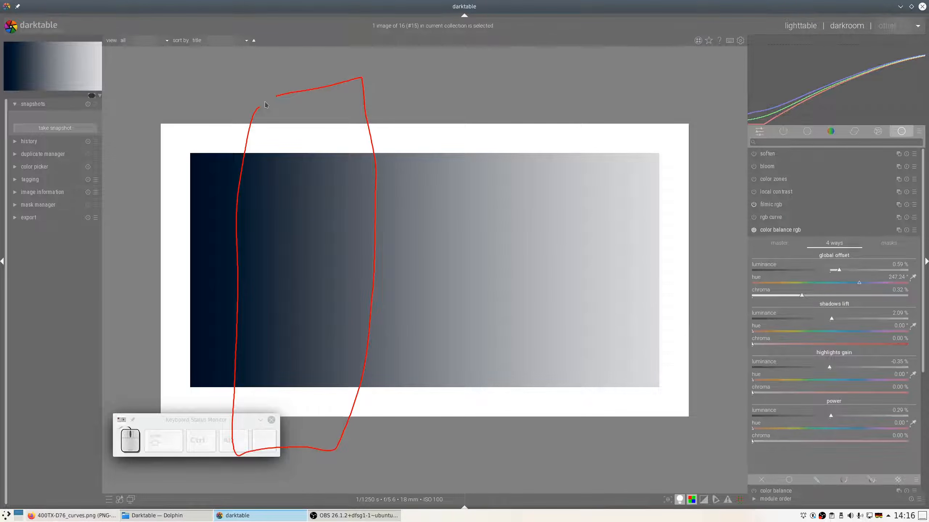
{"action": "key", "text": "shift+super+F11"}
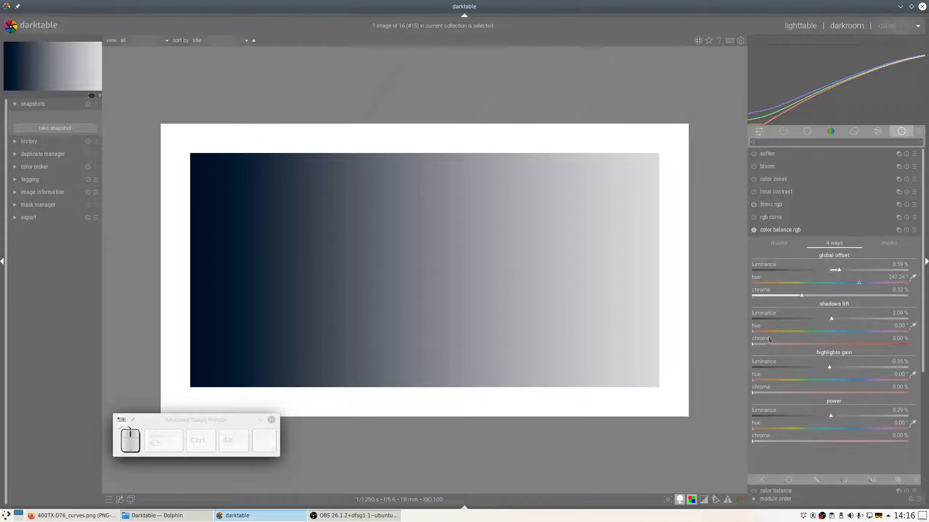
{"action": "left_click_drag", "start_coordinate": [752, 334], "coordinate": [849, 334]}
{"action": "left_click_drag", "start_coordinate": [754, 346], "coordinate": [769, 344]}
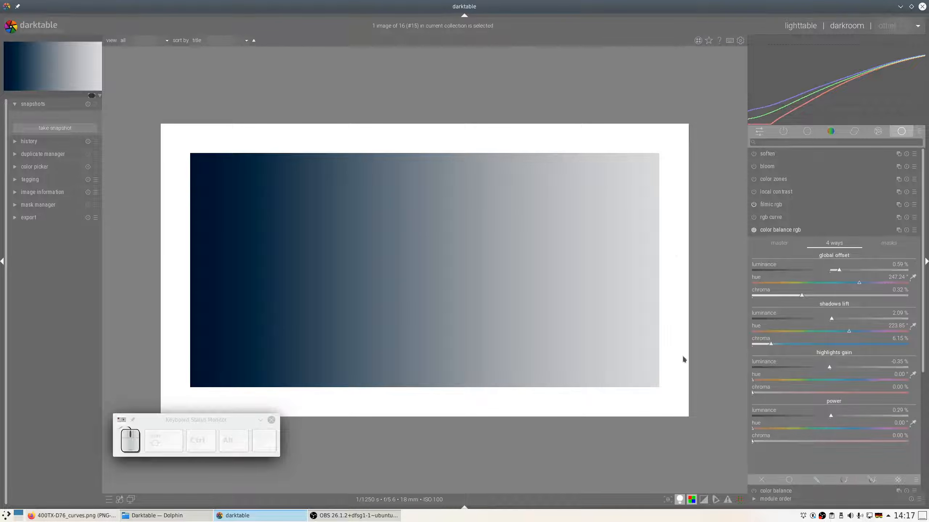
Set highlights gain to hue 87.70° and chroma 8.26 %, and power to hue 33.41° and chroma about 2.6 %
{"action": "left_click", "coordinate": [789, 380]}
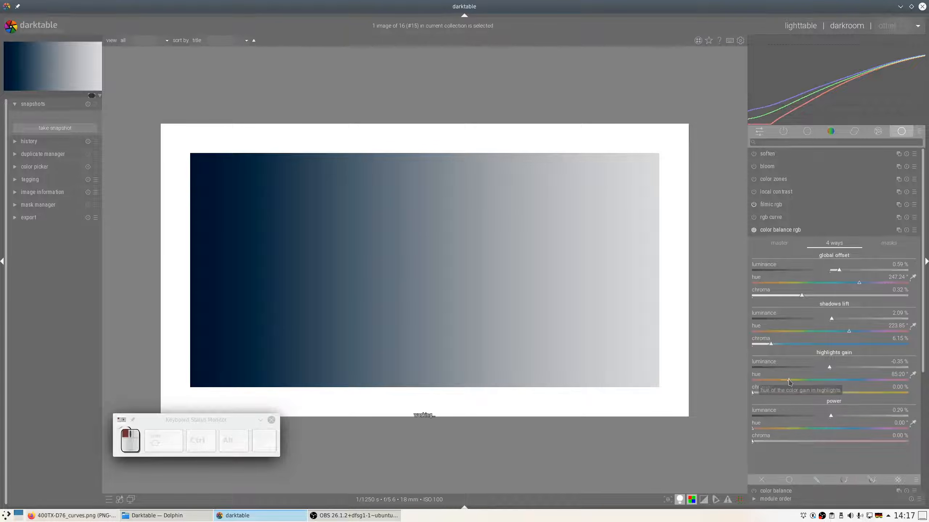
{"action": "left_click", "coordinate": [790, 381]}
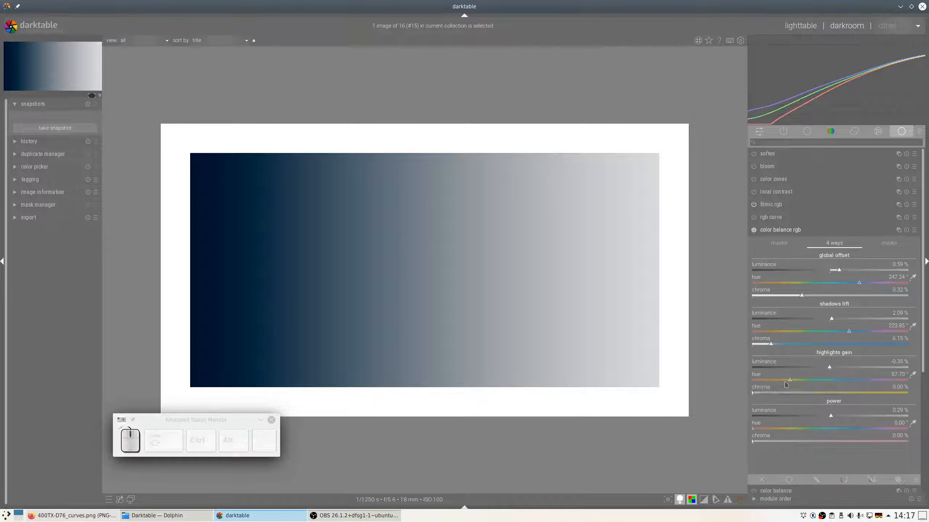
{"action": "left_click_drag", "start_coordinate": [753, 394], "coordinate": [816, 393]}
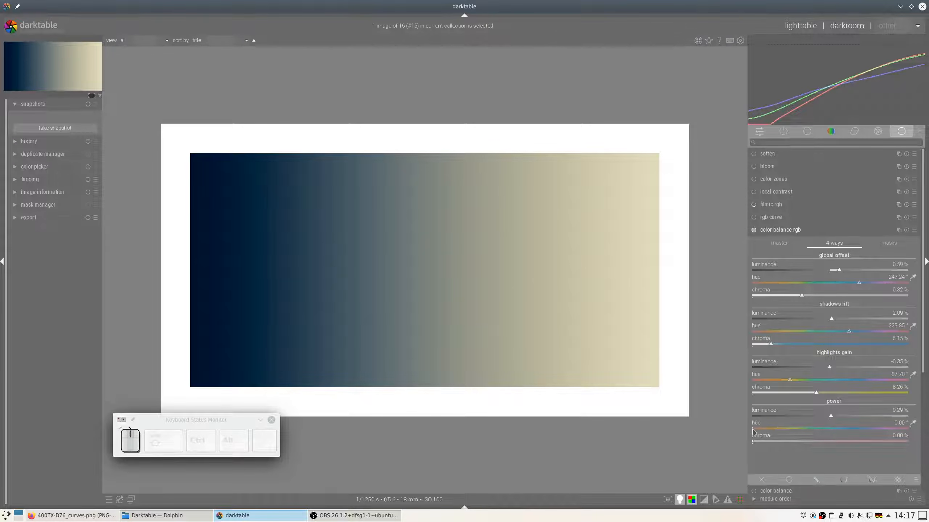
{"action": "left_click_drag", "start_coordinate": [753, 430], "coordinate": [767, 431]}
{"action": "left_click_drag", "start_coordinate": [753, 442], "coordinate": [792, 443]}
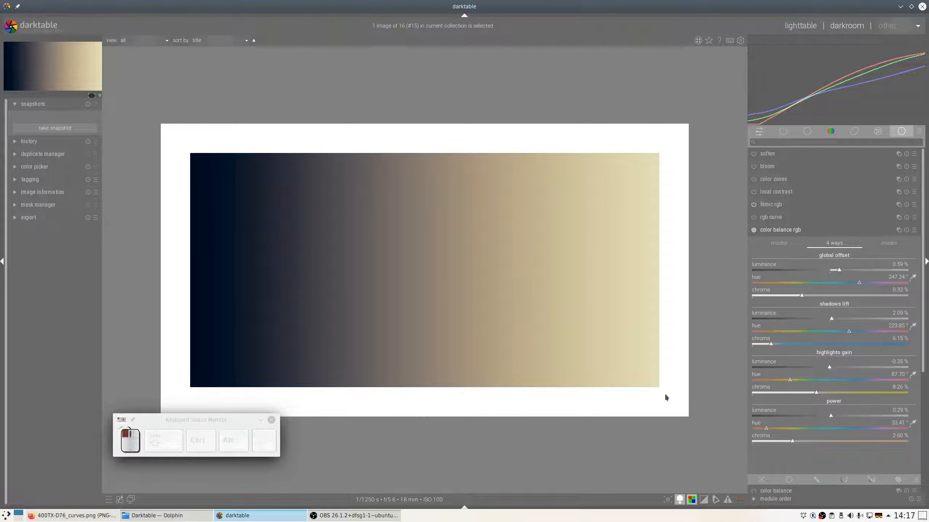
Show the luminance ranges and mask settings of the color balance rgb module
{"action": "left_click_drag", "start_coordinate": [665, 393], "coordinate": [542, 291]}
{"action": "left_click", "coordinate": [884, 245]}
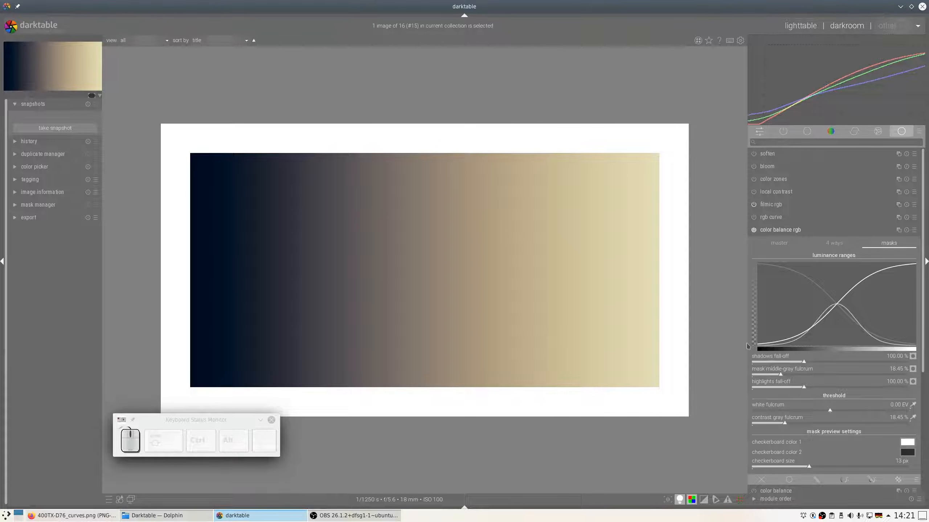
Preview the shadows mask, try a shadows fall-off of about 268 %, and return it to 98.14 %
{"action": "left_click", "coordinate": [913, 357]}
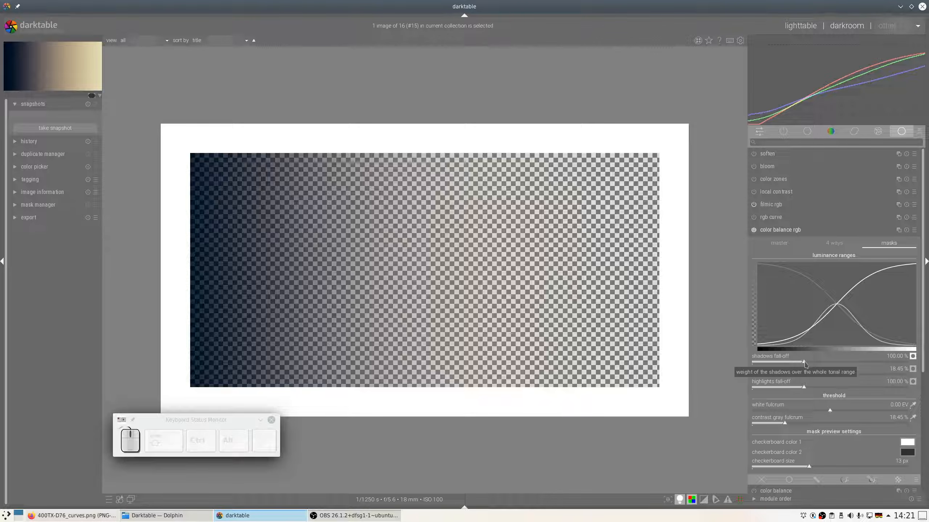
{"action": "left_click_drag", "start_coordinate": [805, 363], "coordinate": [891, 364]}
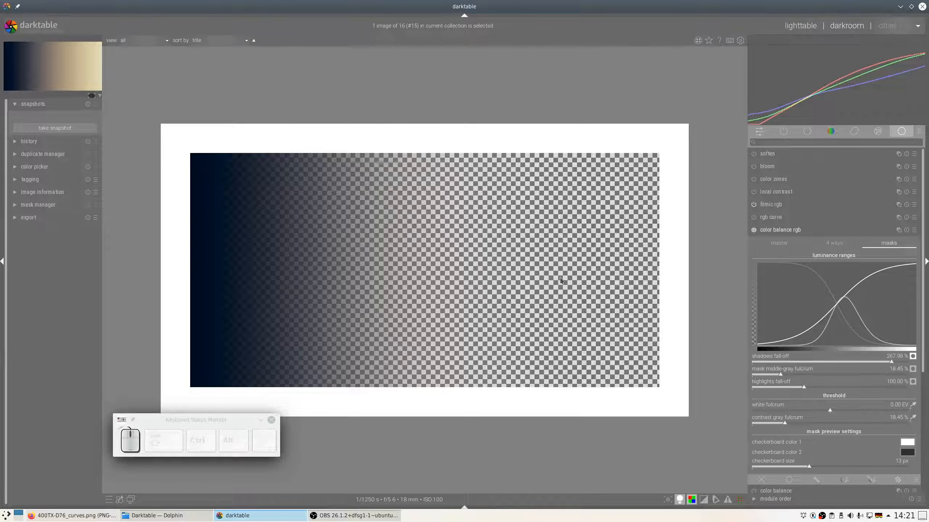
{"action": "left_click_drag", "start_coordinate": [892, 365], "coordinate": [804, 362]}
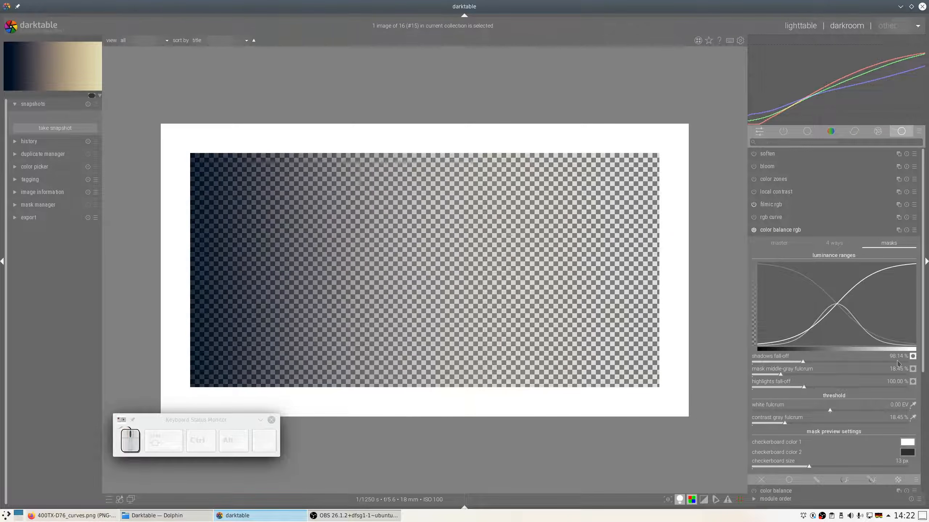
Preview the midtones mask on the gradient and lower the mask middle-gray fulcrum to 13.69 %
{"action": "left_click", "coordinate": [913, 371]}
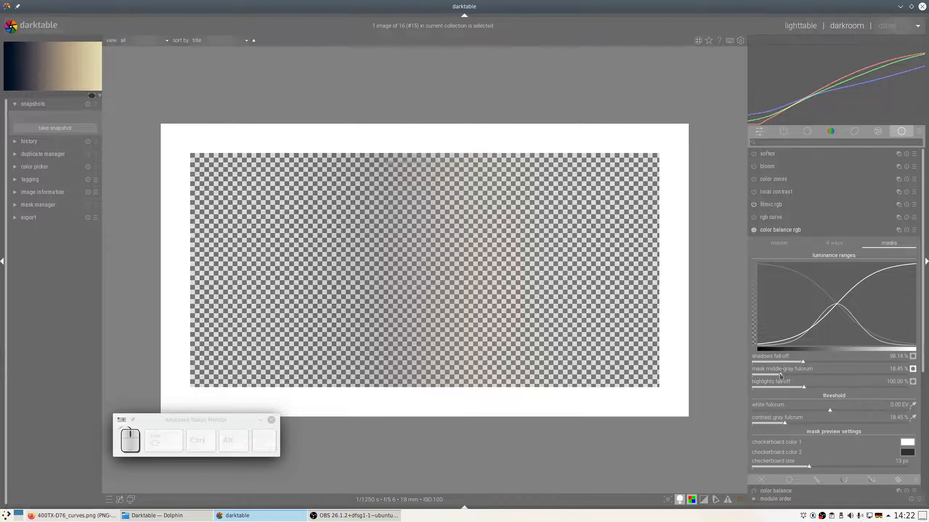
{"action": "mouse_move", "coordinate": [781, 376]}
{"action": "left_mouse_down"}
{"action": "mouse_move", "coordinate": [839, 377]}
{"action": "mouse_move", "coordinate": [772, 377]}
{"action": "left_mouse_up"}
{"action": "left_click_drag", "start_coordinate": [770, 377], "coordinate": [775, 375]}
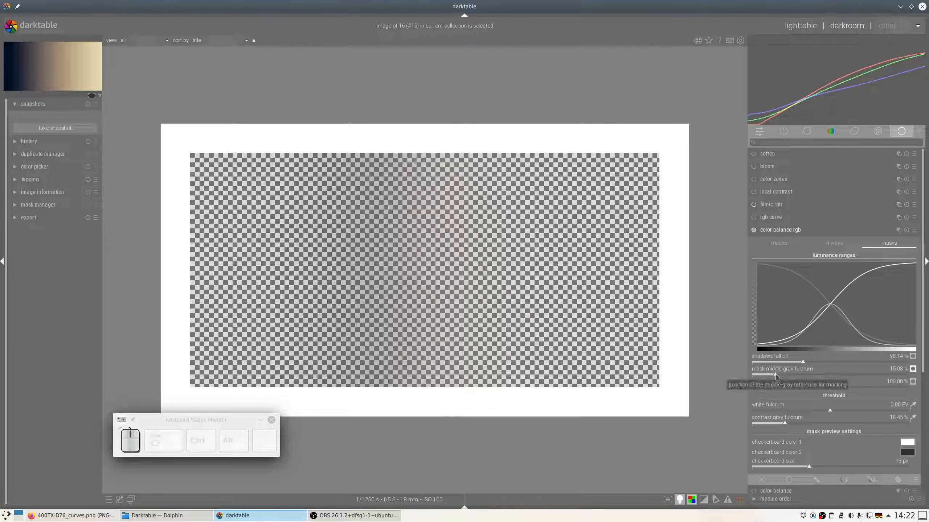
{"action": "mouse_move", "coordinate": [775, 377]}
{"action": "left_mouse_down"}
{"action": "mouse_move", "coordinate": [860, 376]}
{"action": "mouse_move", "coordinate": [759, 376]}
{"action": "mouse_move", "coordinate": [810, 375]}
{"action": "mouse_move", "coordinate": [774, 374]}
{"action": "left_mouse_up"}
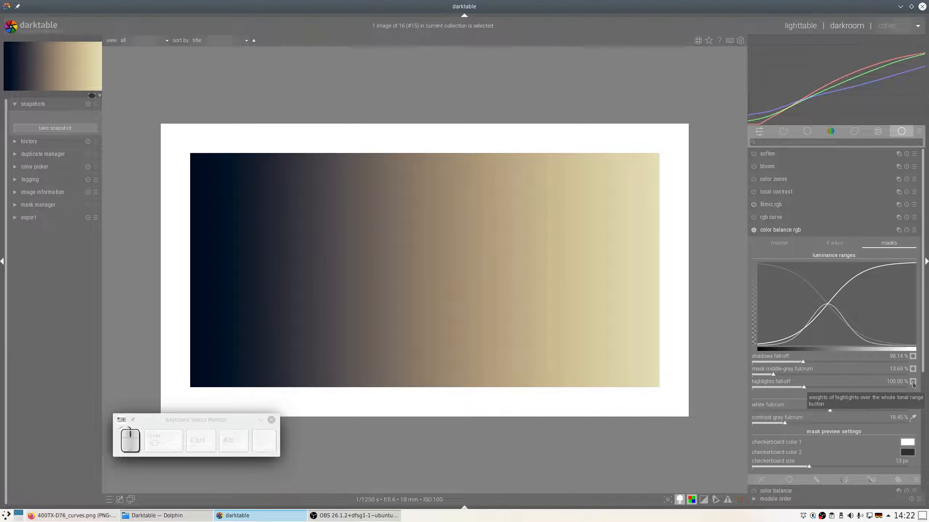
Preview the highlights mask, set highlights fall-off to 158.00 %, and turn the mask preview off
{"action": "left_click", "coordinate": [913, 382]}
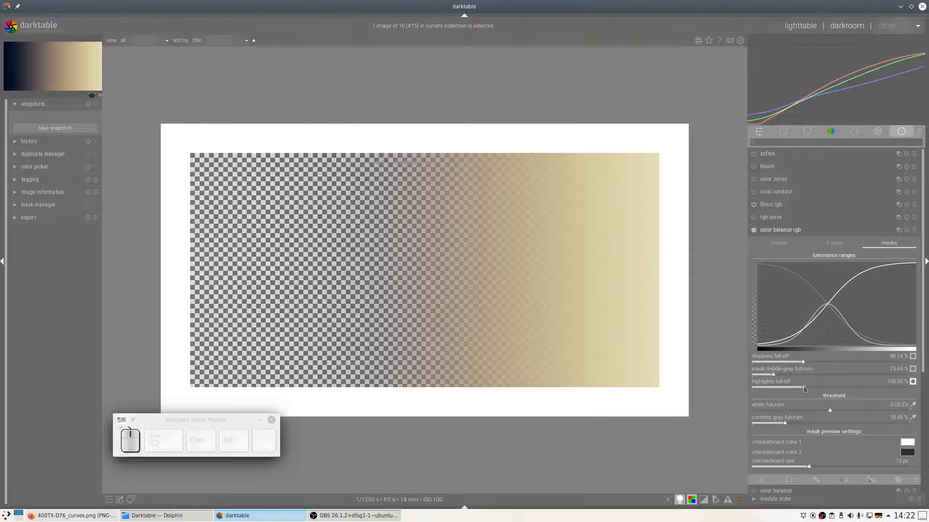
{"action": "left_click_drag", "start_coordinate": [804, 389], "coordinate": [876, 395]}
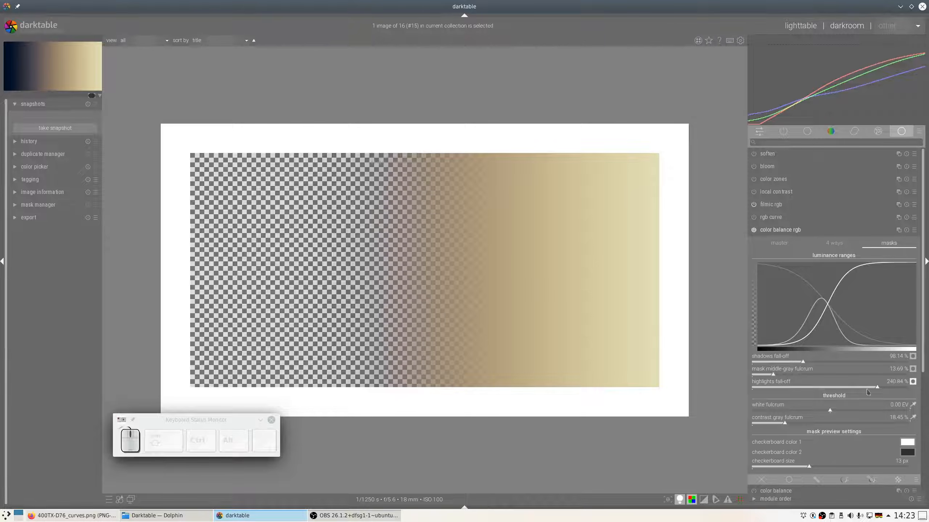
{"action": "left_click_drag", "start_coordinate": [876, 390], "coordinate": [834, 388]}
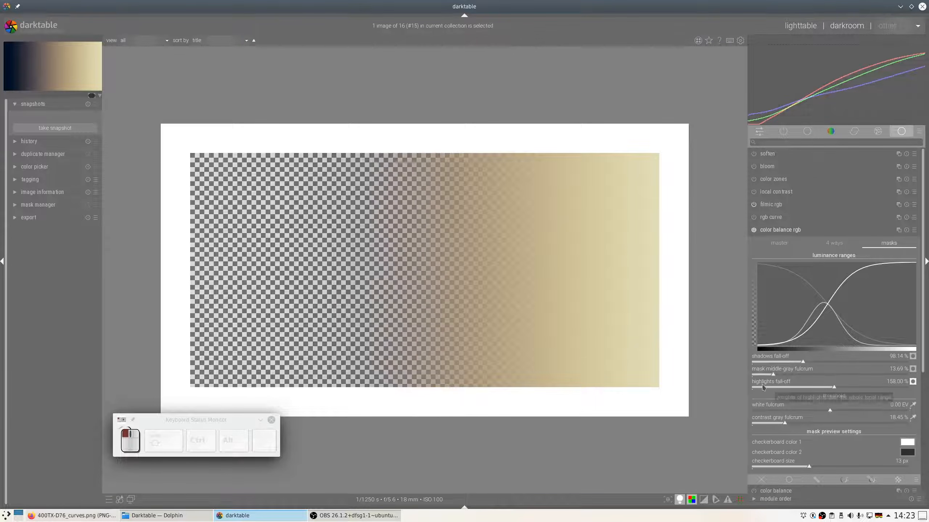
{"action": "left_click", "coordinate": [913, 382]}
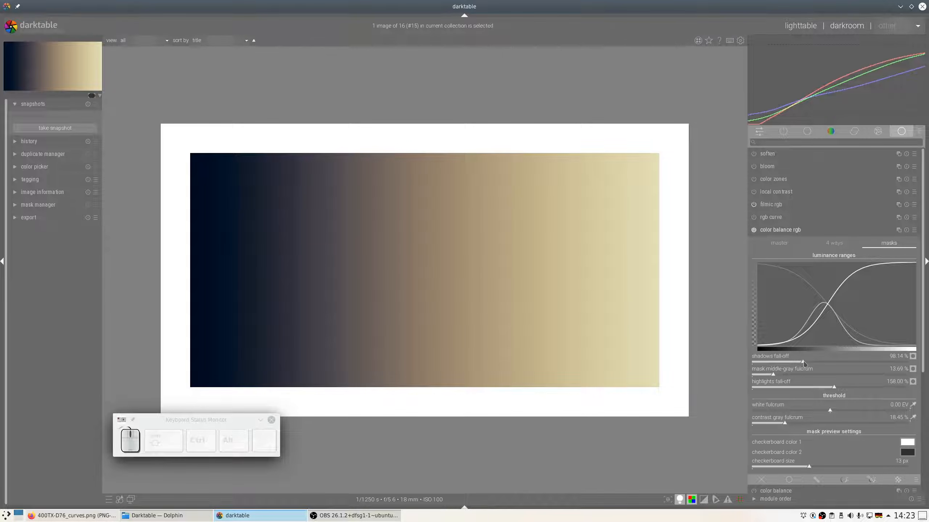
Set shadows fall-off to 38.98 %, mask middle-gray fulcrum to 10.90 % and highlights fall-off to 199.07 %
{"action": "left_click_drag", "start_coordinate": [804, 363], "coordinate": [768, 376]}
{"action": "left_click_drag", "start_coordinate": [835, 387], "coordinate": [855, 387]}
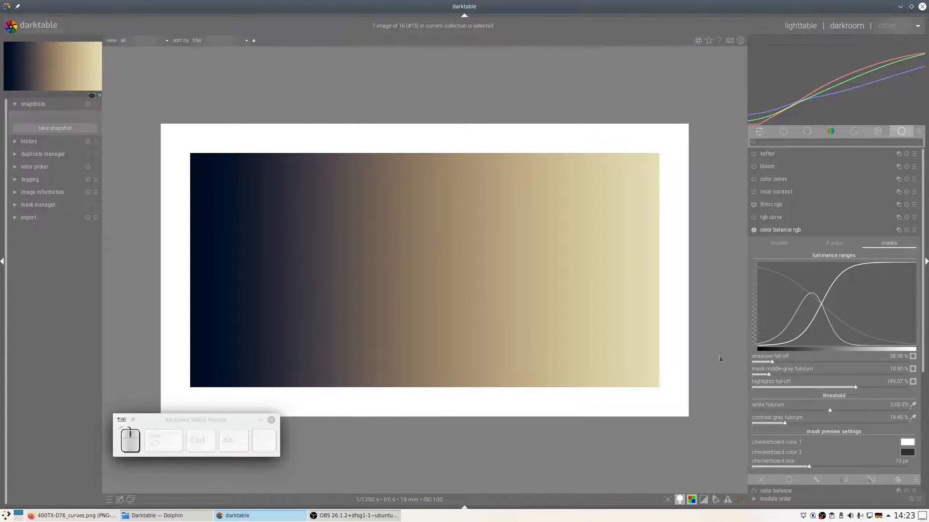
Sample the white fulcrum from the whole gradient and raise it to 0.80 EV
{"action": "left_click", "coordinate": [912, 405]}
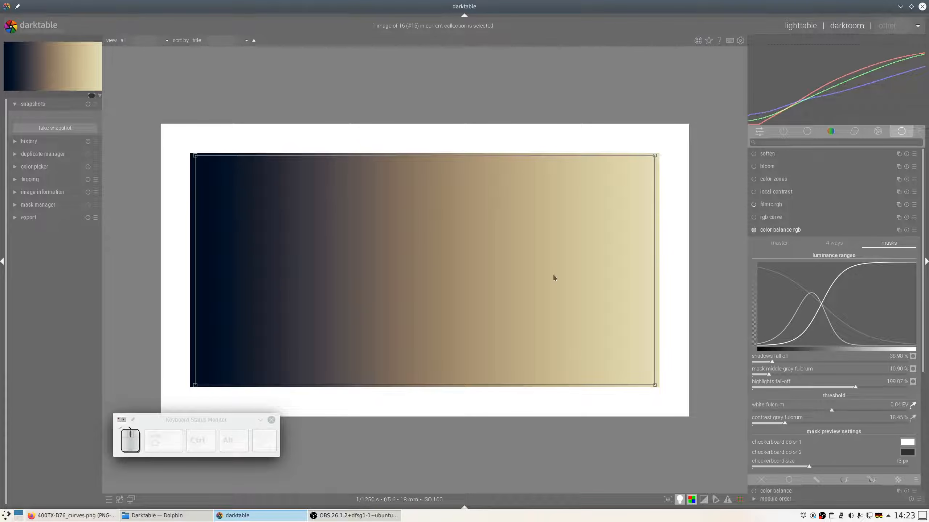
{"action": "left_click_drag", "start_coordinate": [837, 413], "coordinate": [866, 412]}
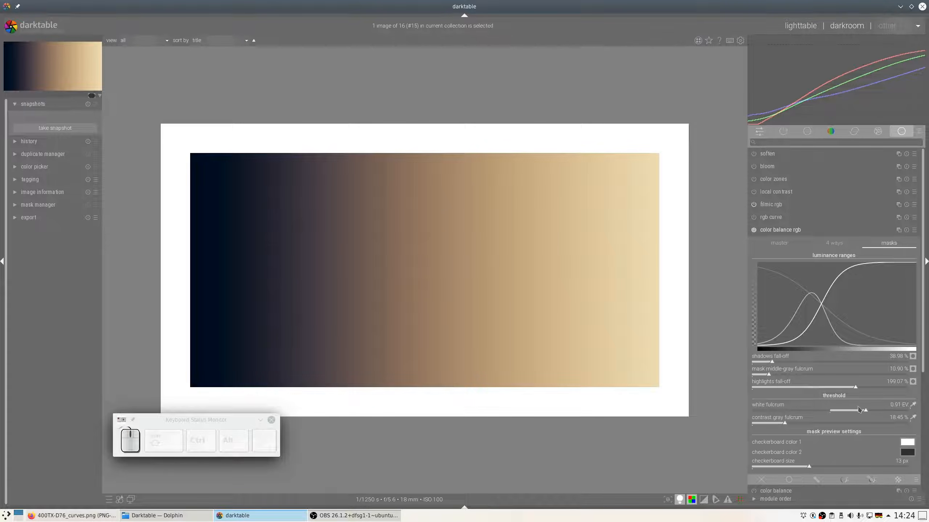
{"action": "mouse_move", "coordinate": [866, 413]}
{"action": "left_mouse_down"}
{"action": "mouse_move", "coordinate": [822, 414]}
{"action": "mouse_move", "coordinate": [862, 416]}
{"action": "left_mouse_up"}
Sample the contrast gray fulcrum from the whole gradient and set the white fulcrum to 0.39 EV
{"action": "left_click", "coordinate": [779, 244]}
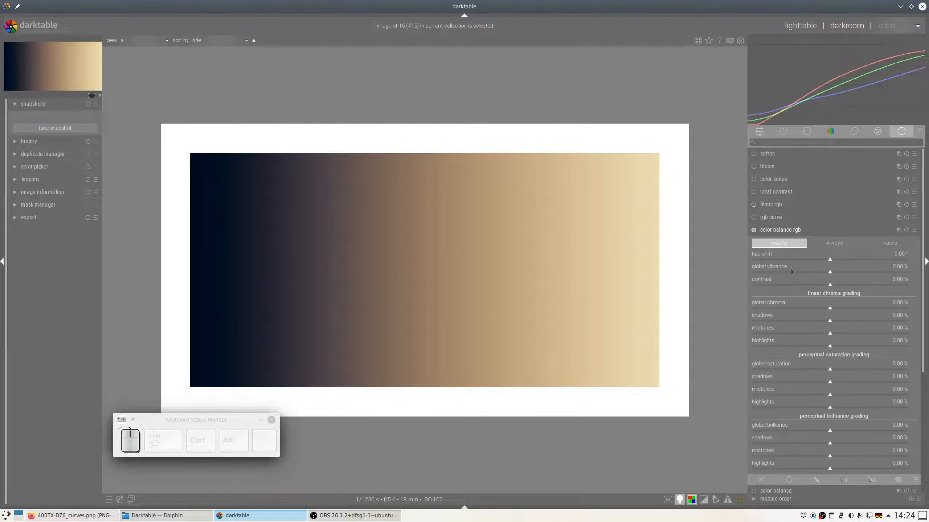
{"action": "left_click", "coordinate": [886, 244]}
{"action": "left_click", "coordinate": [913, 418]}
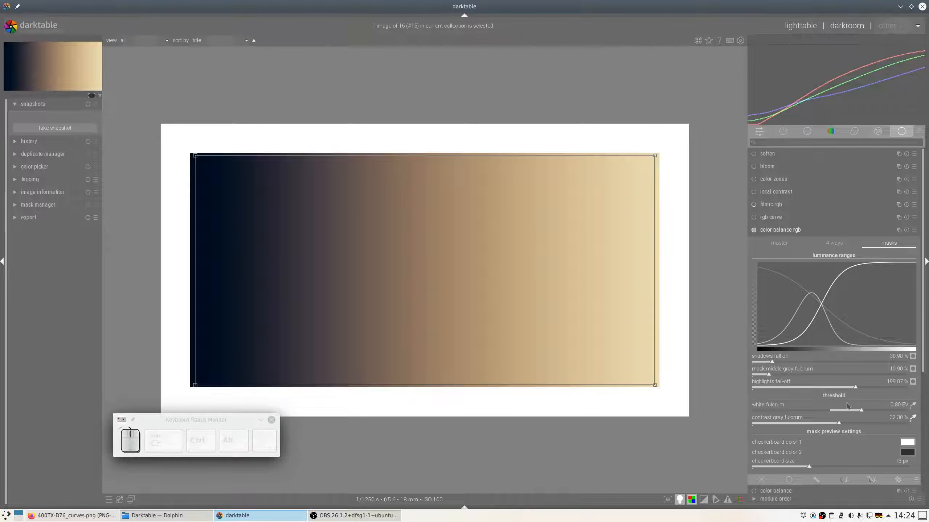
{"action": "left_click", "coordinate": [912, 406]}
{"action": "left_click", "coordinate": [845, 410]}
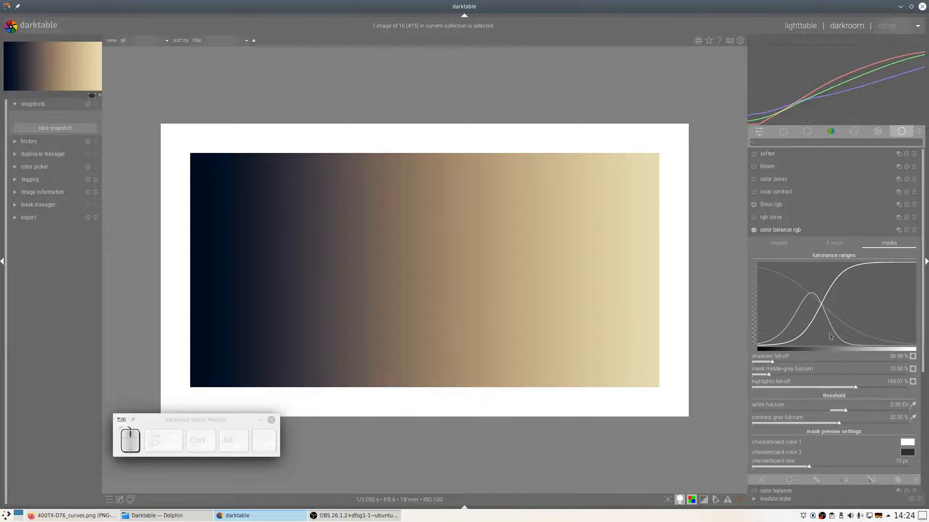
Set highlights gain hue to 150.35° and power hue to 214.66°, and reduce chroma to 0.11 % for global offset and slightly for shadows lift
{"action": "left_click", "coordinate": [834, 242]}
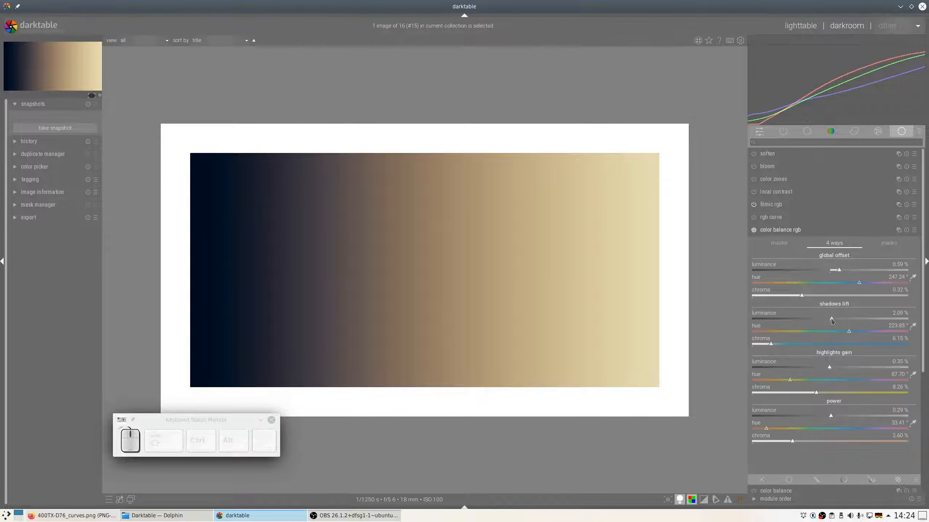
{"action": "left_click_drag", "start_coordinate": [802, 300], "coordinate": [818, 296]}
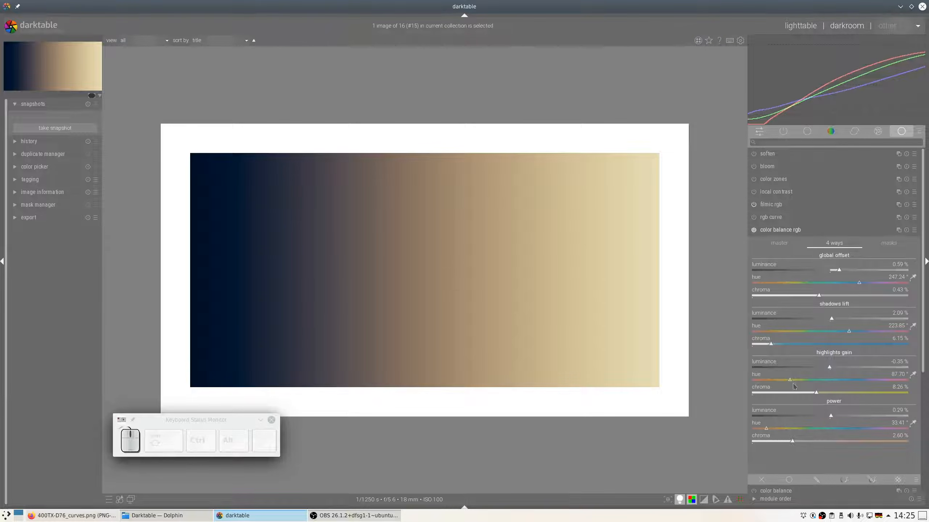
{"action": "left_click_drag", "start_coordinate": [791, 381], "coordinate": [817, 383]}
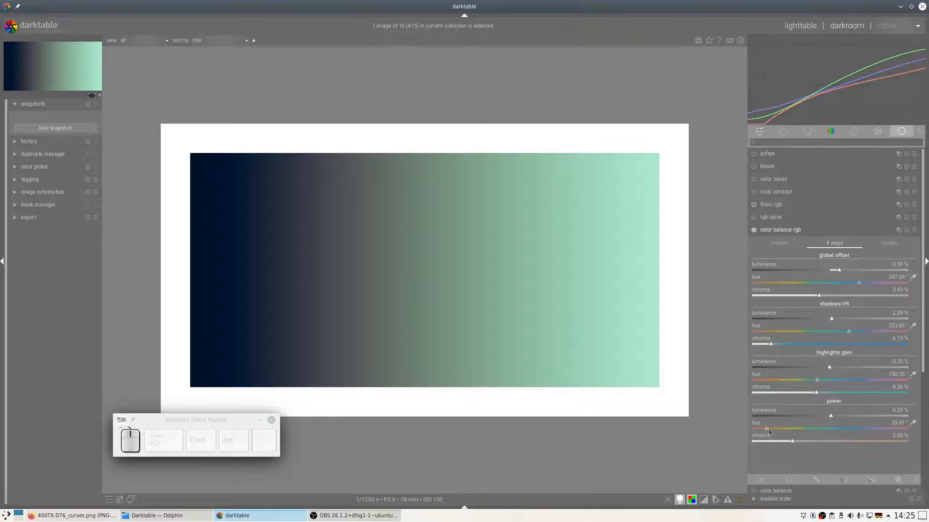
{"action": "left_click_drag", "start_coordinate": [767, 431], "coordinate": [846, 429]}
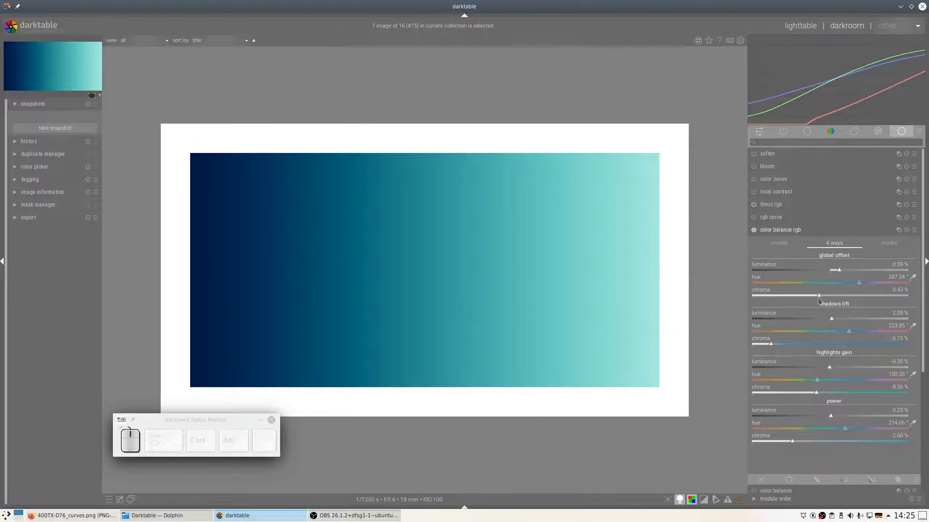
{"action": "left_click_drag", "start_coordinate": [818, 300], "coordinate": [769, 303]}
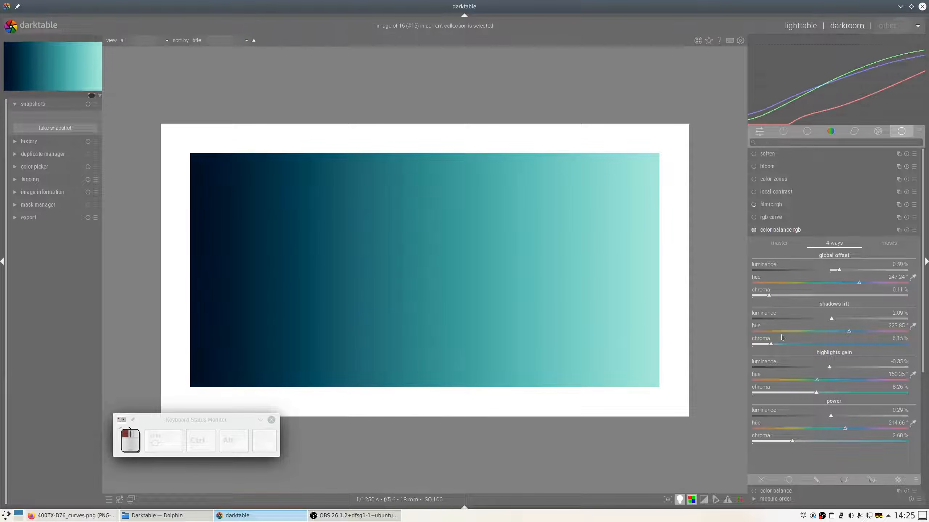
{"action": "left_click_drag", "start_coordinate": [770, 347], "coordinate": [766, 348]}
Set shadows fall-off to 64.73 %, mask middle-gray fulcrum to 29.70 % and highlights fall-off to 118.33 %
{"action": "left_click", "coordinate": [889, 243]}
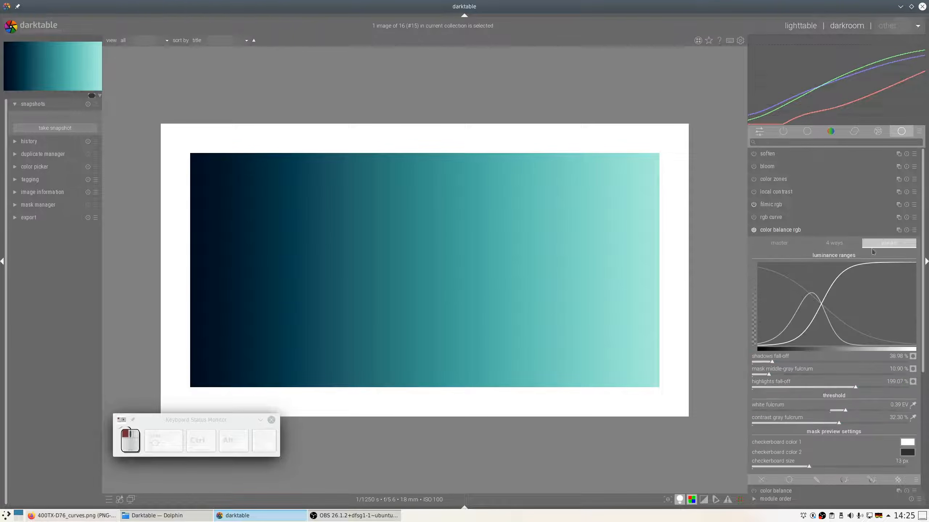
{"action": "left_click_drag", "start_coordinate": [772, 362], "coordinate": [814, 388]}
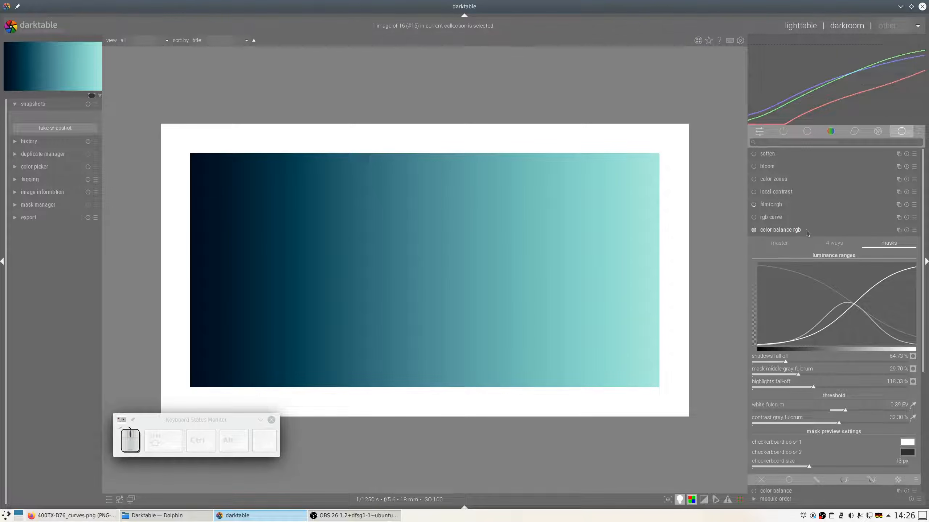
{"action": "left_click", "coordinate": [833, 243]}
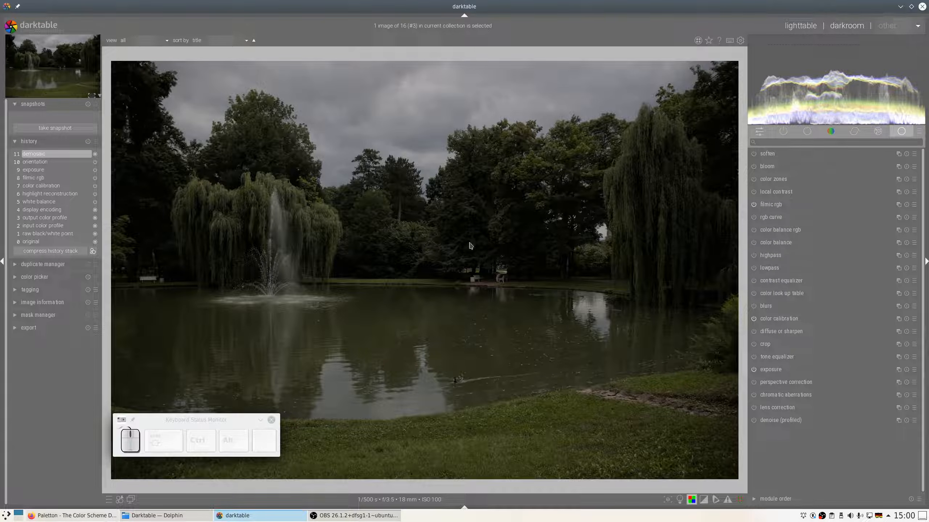
Enable lens correction and chromatic aberrations on the park pond photo, and set its exposure to 2.54 EV
{"action": "left_click", "coordinate": [753, 408]}
{"action": "left_click", "coordinate": [753, 395]}
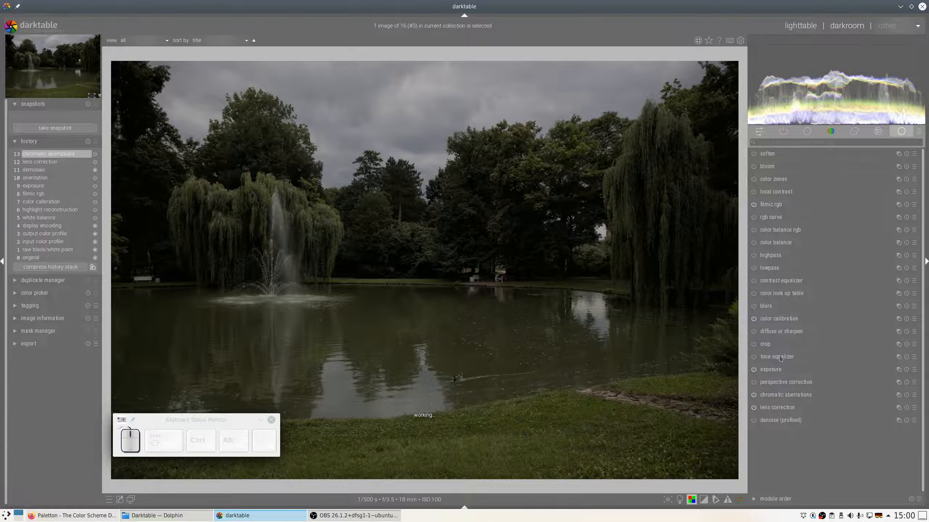
{"action": "left_click", "coordinate": [770, 371]}
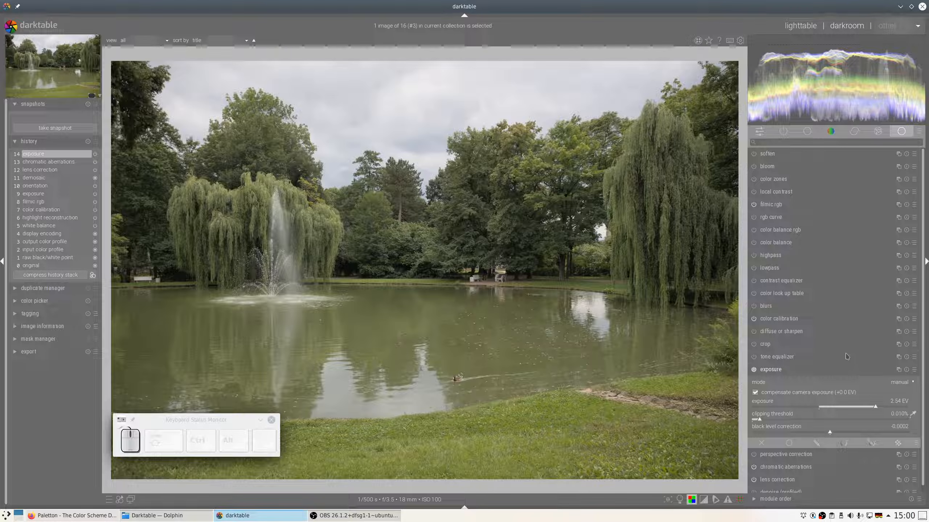
In filmic rgb, set white relative exposure to +4.98 EV, contrast to 1.490 and shadows/highlights balance about 17 % toward the negative side
{"action": "left_click", "coordinate": [770, 204]}
{"action": "left_click", "coordinate": [830, 329]}
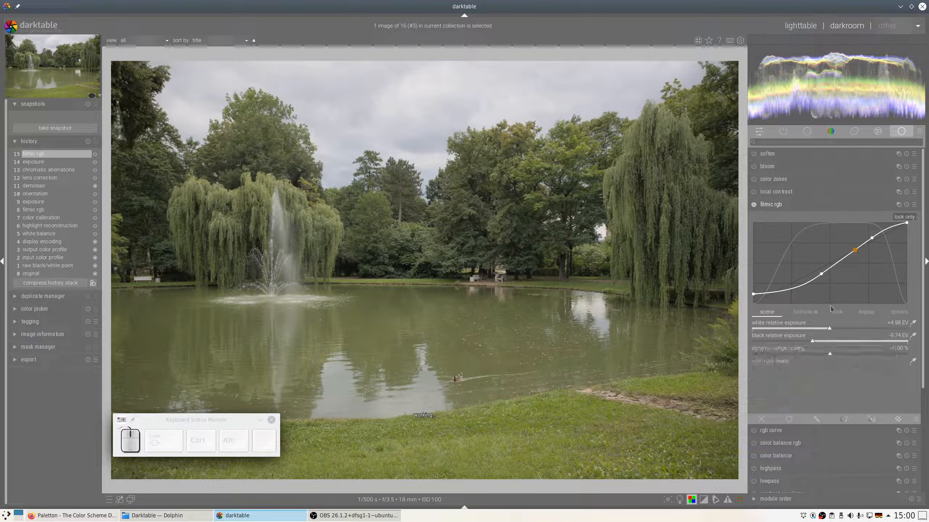
{"action": "left_click", "coordinate": [830, 316]}
{"action": "left_click", "coordinate": [828, 329]}
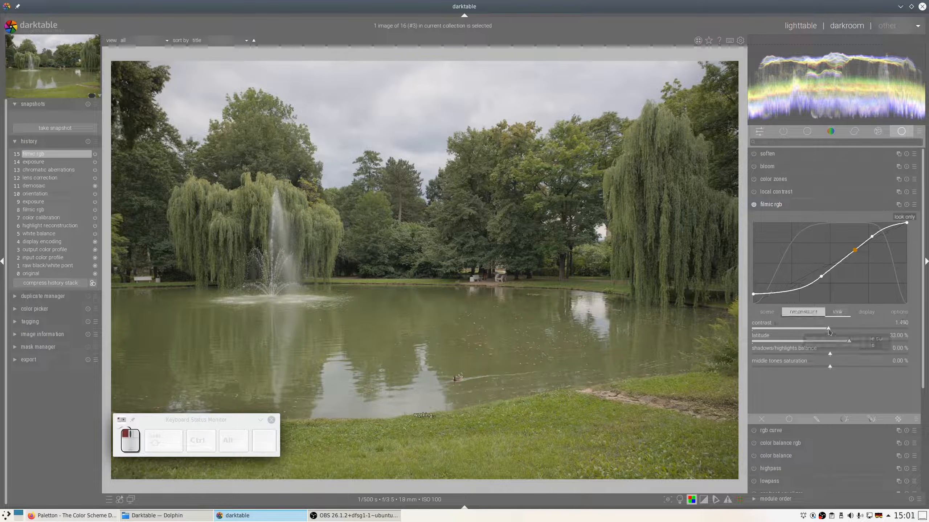
{"action": "left_click", "coordinate": [804, 354]}
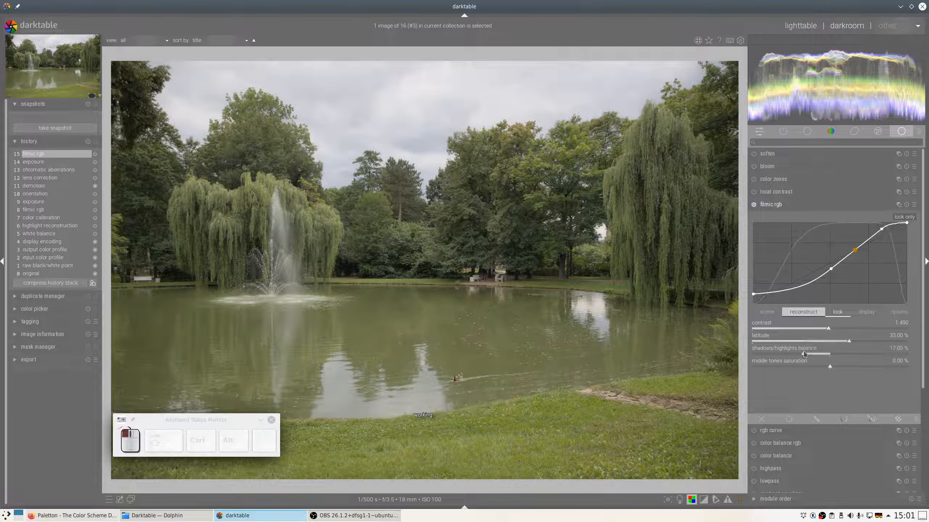
{"action": "left_click", "coordinate": [790, 205]}
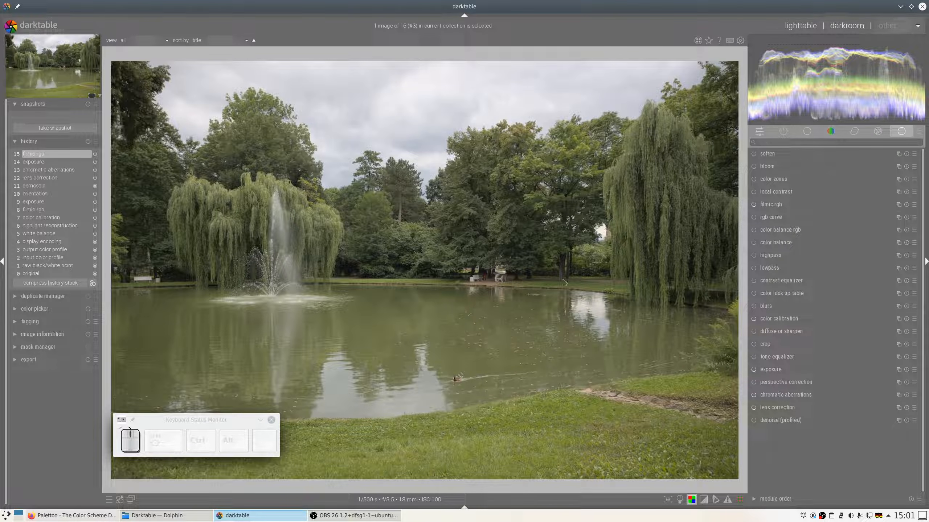
In color balance rgb, set global vibrance to 13.57 % and global chroma to 14.73 %
{"action": "left_click", "coordinate": [776, 233]}
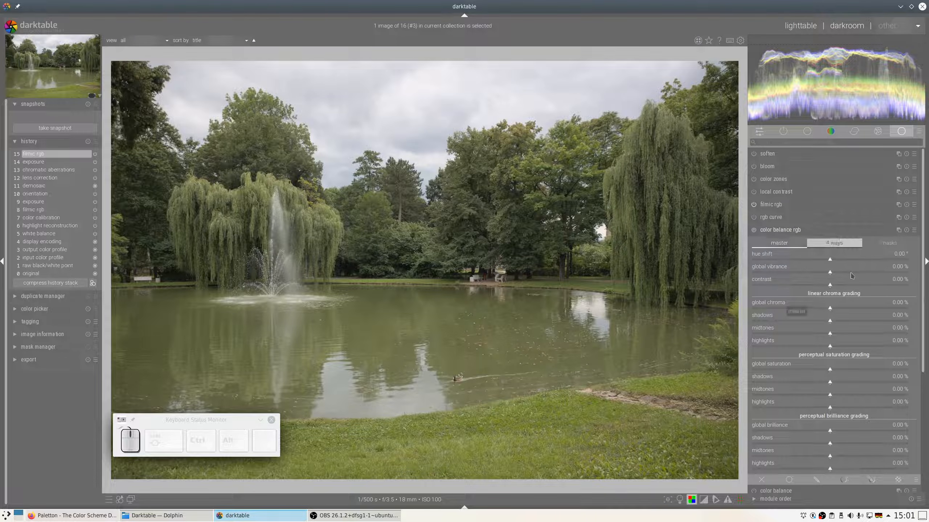
{"action": "left_click", "coordinate": [851, 272]}
{"action": "left_click", "coordinate": [860, 309]}
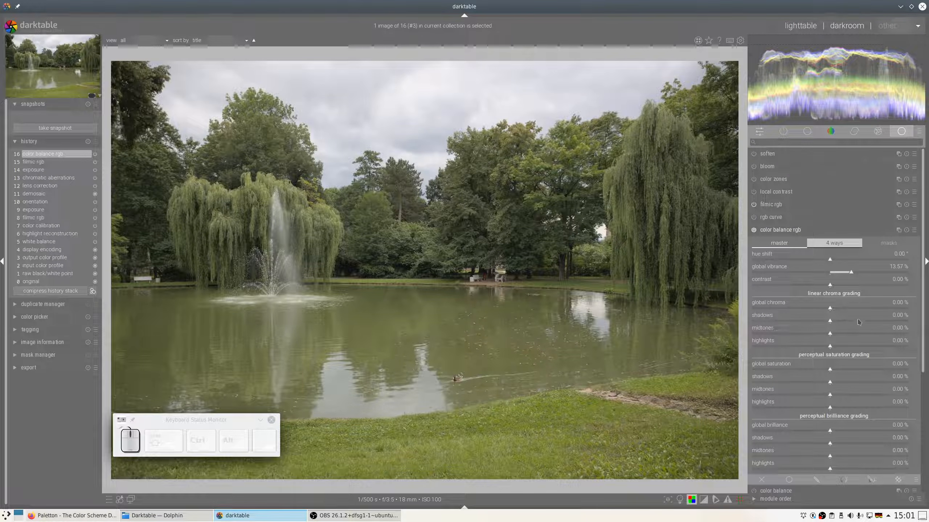
Set perceptual saturation to 16.30 % for shadows, 5.28 % for midtones and -6.90 % for highlights
{"action": "left_click", "coordinate": [880, 382]}
{"action": "left_click", "coordinate": [846, 394]}
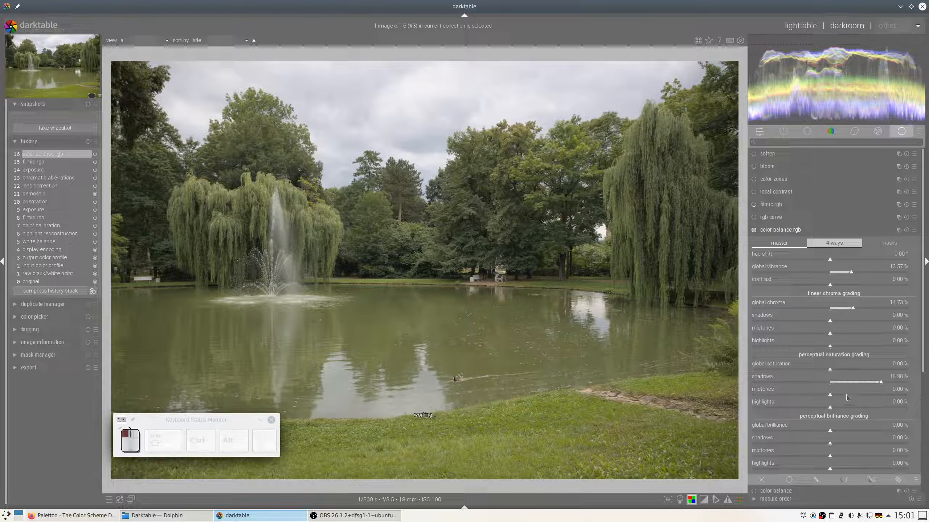
{"action": "left_click", "coordinate": [808, 407]}
Raise the highlights brilliance, lower the global brilliance, and collapse the color balance rgb module
{"action": "scroll", "coordinate": [854, 435], "scroll_direction": "down", "scroll_amount": 4}
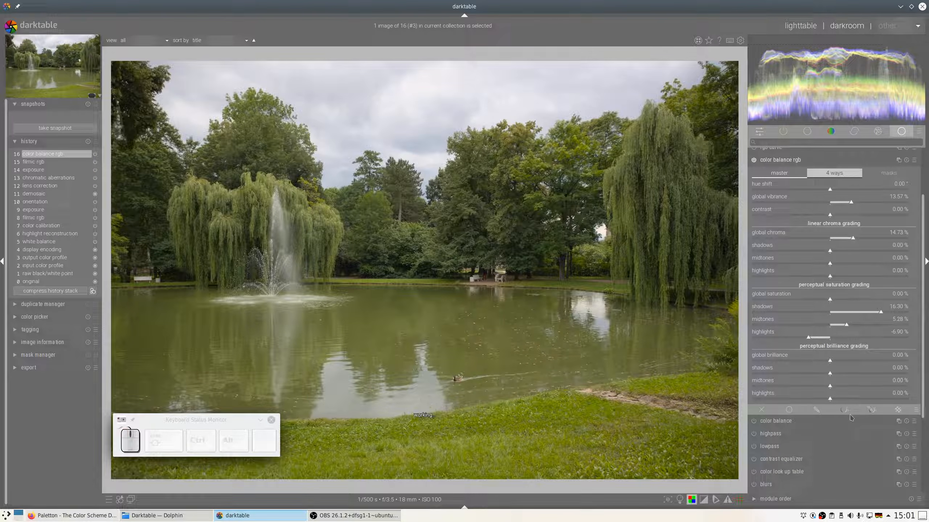
{"action": "left_click", "coordinate": [861, 399]}
{"action": "left_click", "coordinate": [809, 362]}
{"action": "scroll", "coordinate": [840, 301], "scroll_direction": "up", "scroll_amount": 4}
{"action": "left_click", "coordinate": [803, 230]}
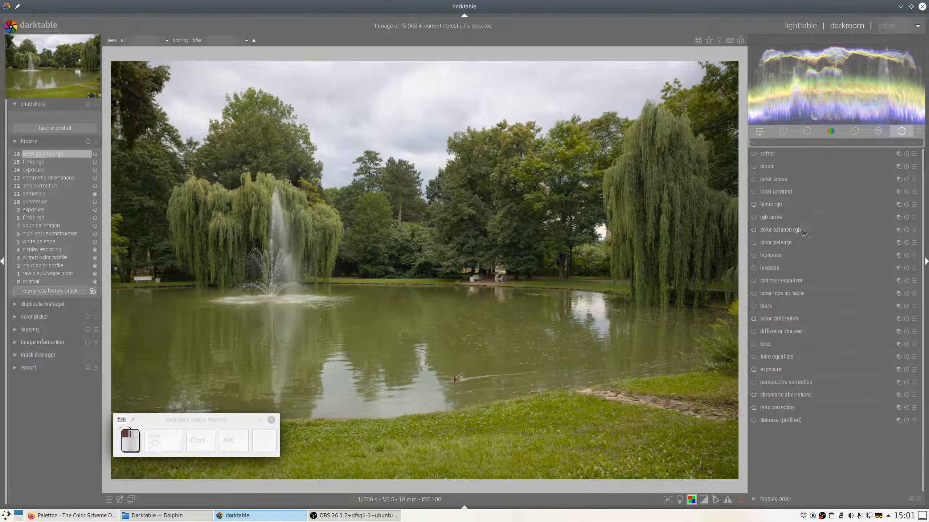
Enable local contrast, and use the tone equalizer with auto-adjusted mask exposure compensation to darken the sky tones
{"action": "left_click", "coordinate": [753, 192]}
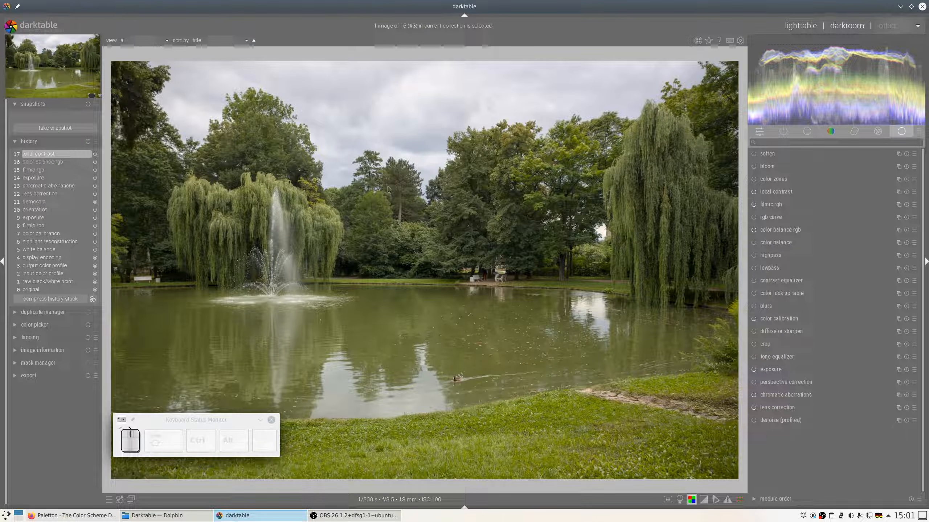
{"action": "left_click", "coordinate": [754, 357]}
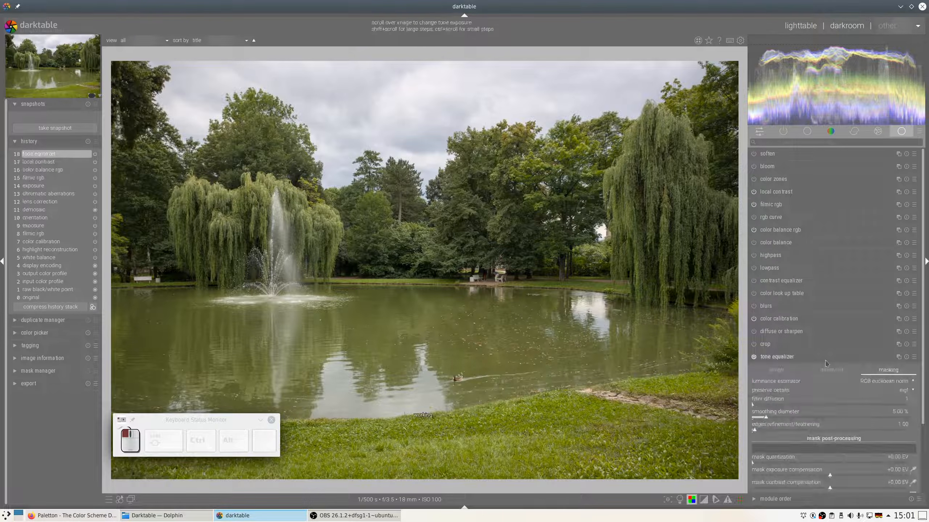
{"action": "left_click", "coordinate": [913, 386]}
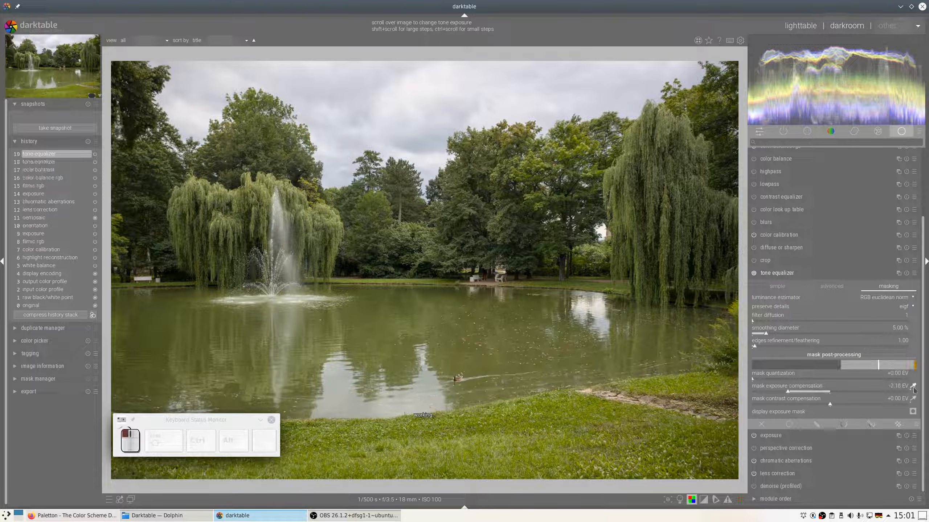
{"action": "scroll", "coordinate": [407, 96], "scroll_direction": "down", "scroll_amount": 2}
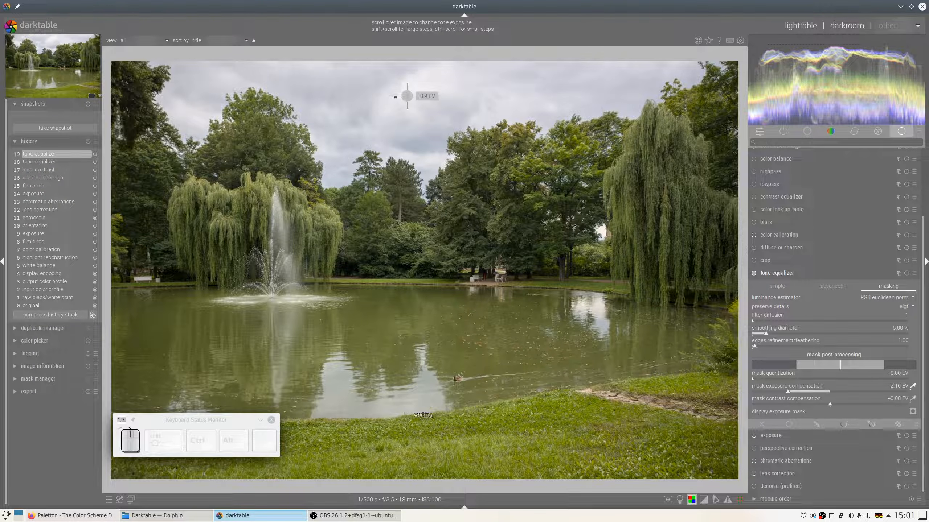
{"action": "left_click", "coordinate": [793, 274]}
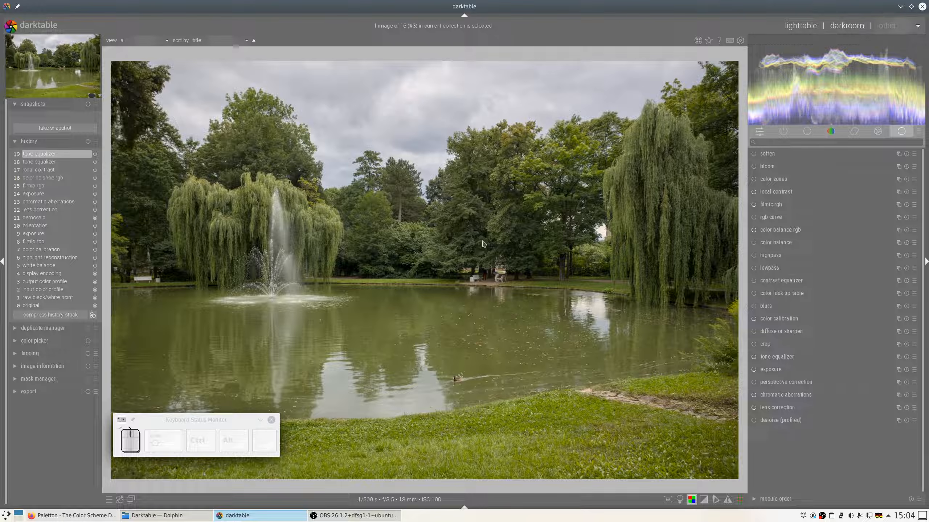
In color calibration, pick the illuminant from the whole image, then refine its hue to about 41.6° and chroma to about 16.5 %
{"action": "left_click", "coordinate": [775, 320]}
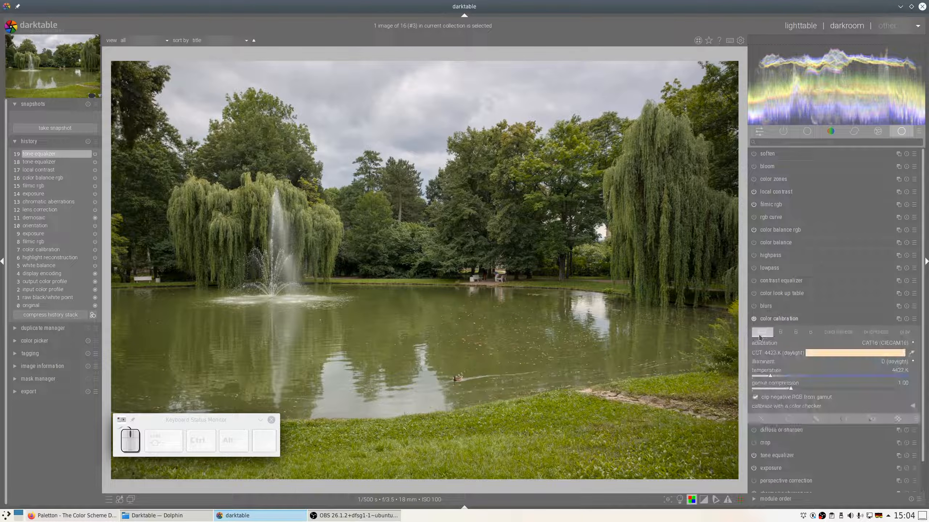
{"action": "left_click", "coordinate": [912, 354]}
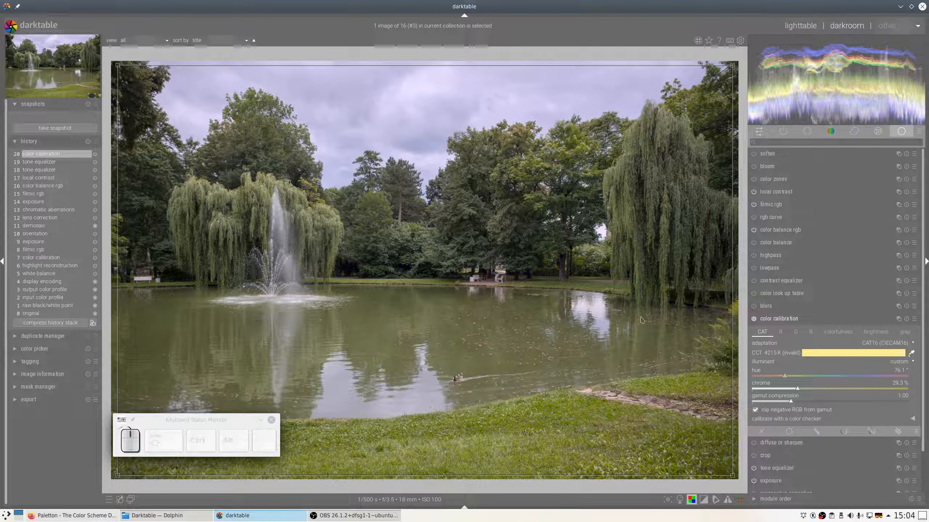
{"action": "left_click", "coordinate": [770, 378]}
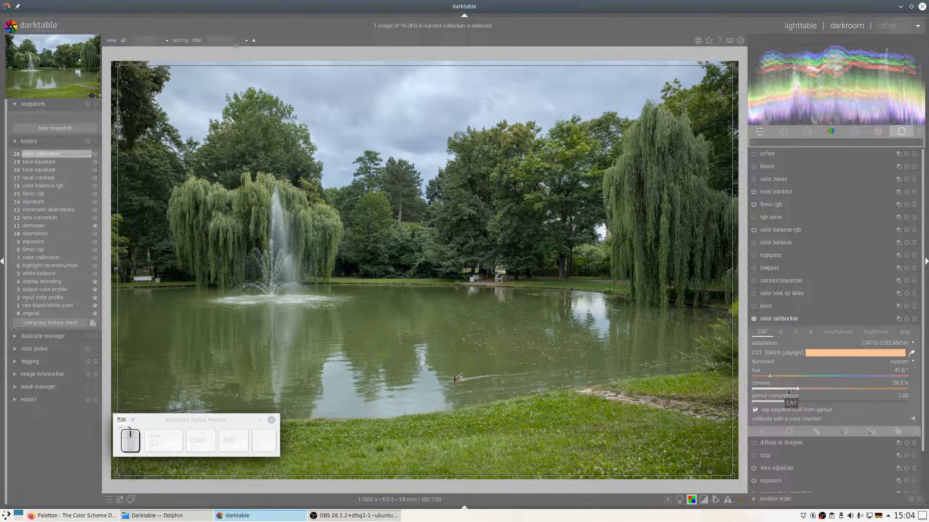
{"action": "left_click", "coordinate": [778, 389]}
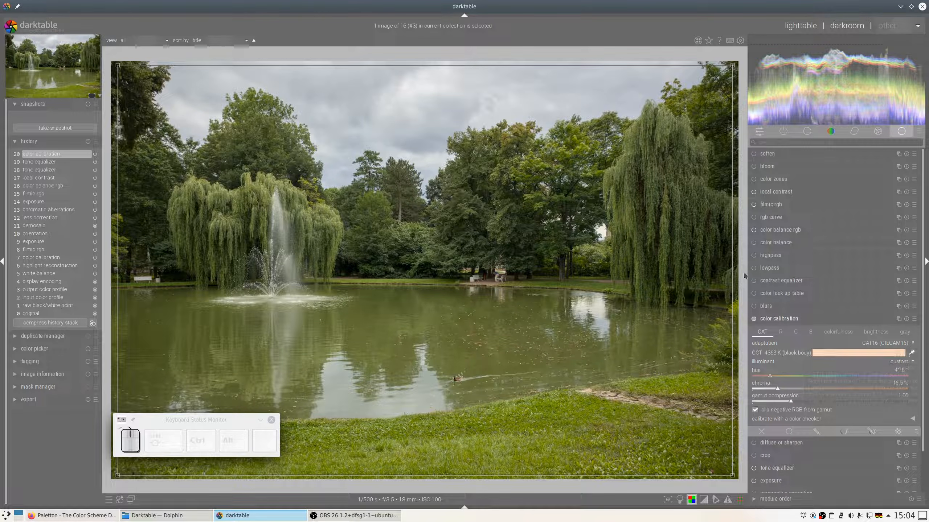
{"action": "left_click", "coordinate": [784, 317]}
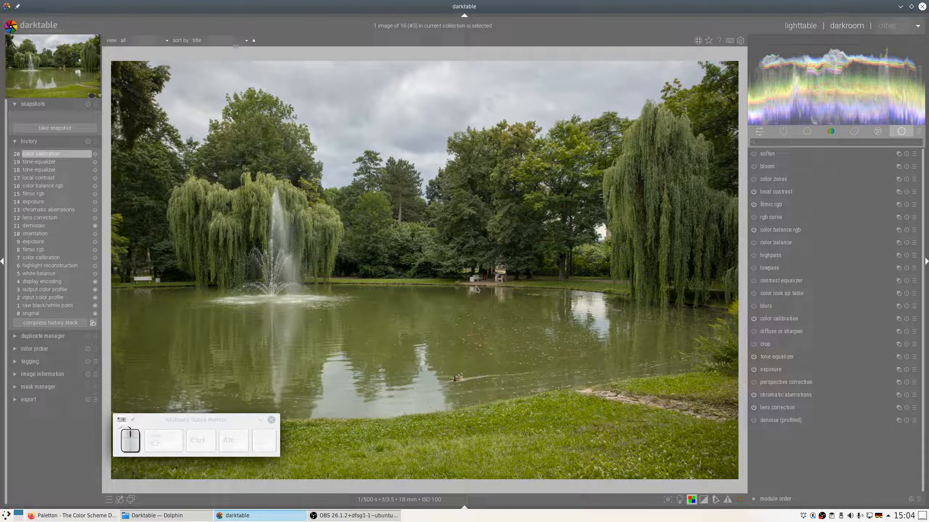
Create a second instance of color calibration and show its R channel mixing
{"action": "left_click", "coordinate": [895, 321]}
{"action": "left_click", "coordinate": [878, 333]}
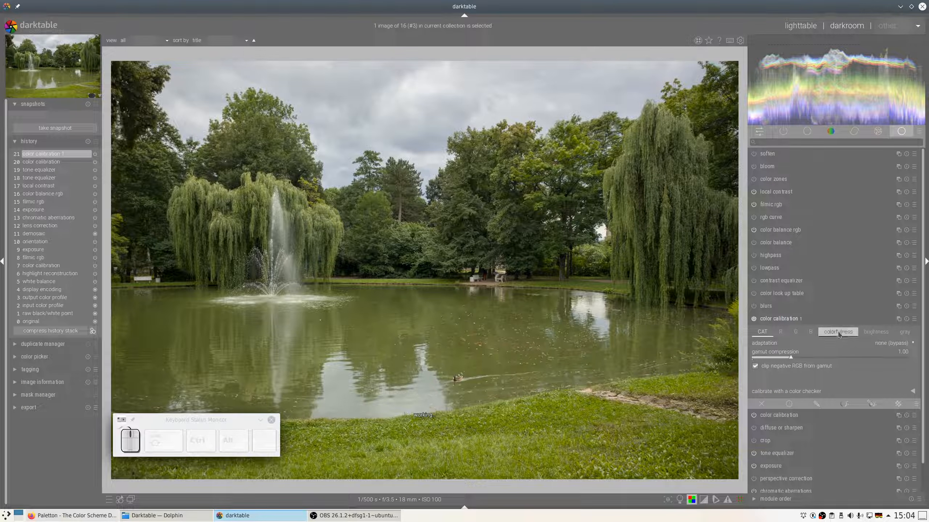
{"action": "left_click", "coordinate": [781, 333]}
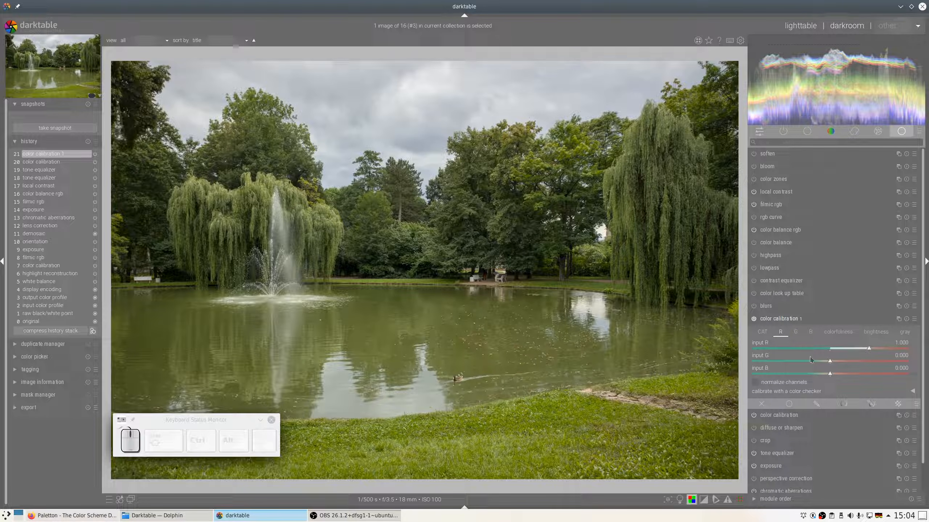
In the R channel of the second color calibration instance, set input R to 1.072 and input B to -0.116
{"action": "left_click", "coordinate": [827, 374]}
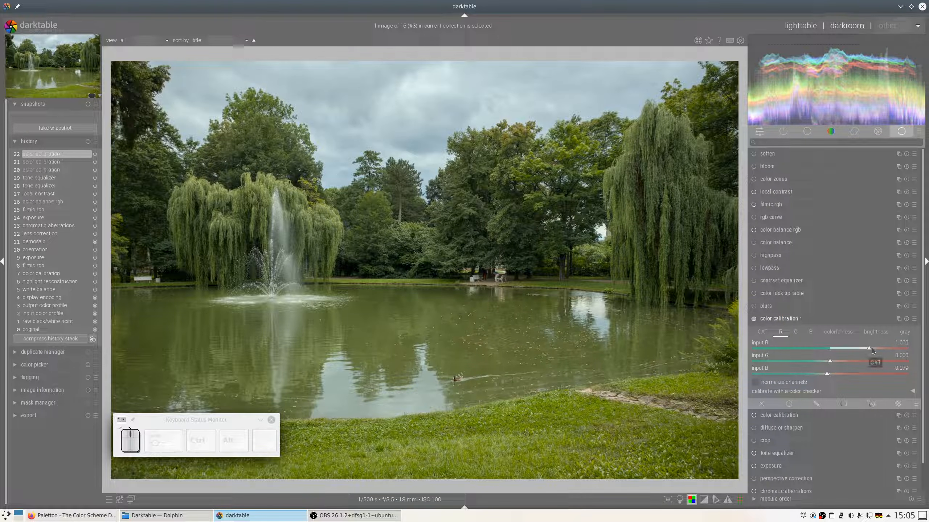
{"action": "left_click", "coordinate": [872, 350]}
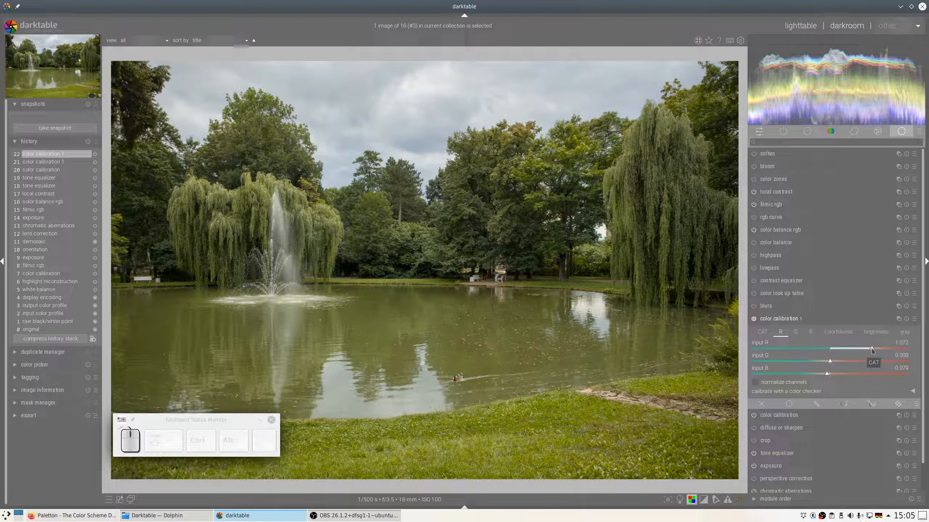
{"action": "left_click", "coordinate": [871, 349]}
{"action": "left_click", "coordinate": [825, 373]}
{"action": "left_click", "coordinate": [873, 349]}
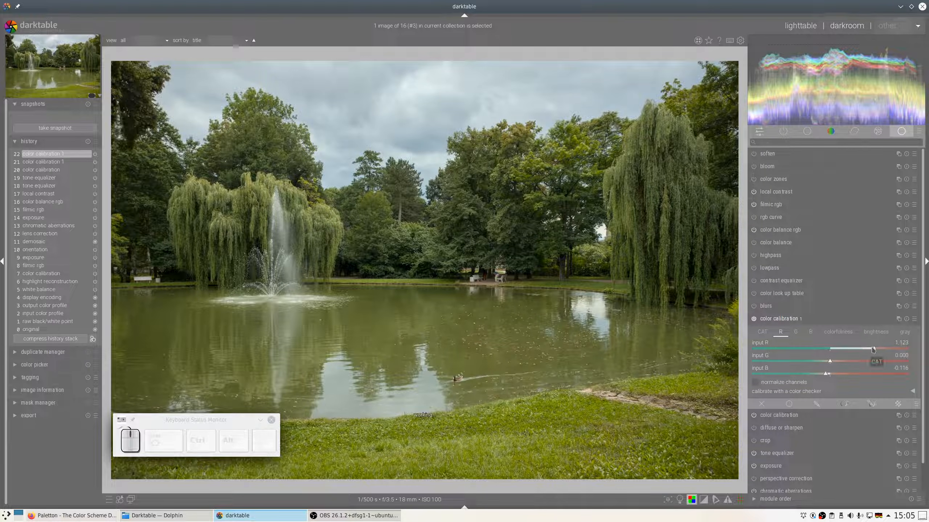
{"action": "scroll", "coordinate": [873, 349], "scroll_direction": "down", "scroll_amount": 3}
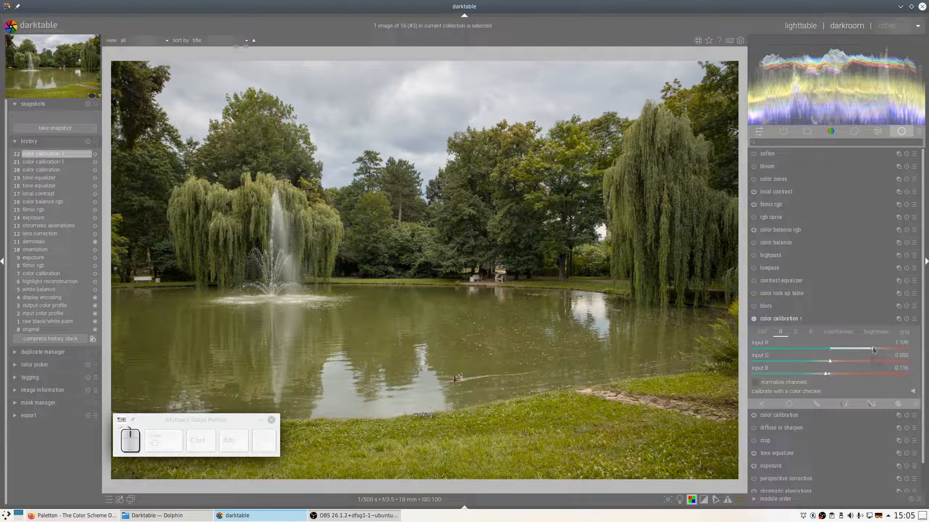
{"action": "scroll", "coordinate": [873, 350], "scroll_direction": "down", "scroll_amount": 3}
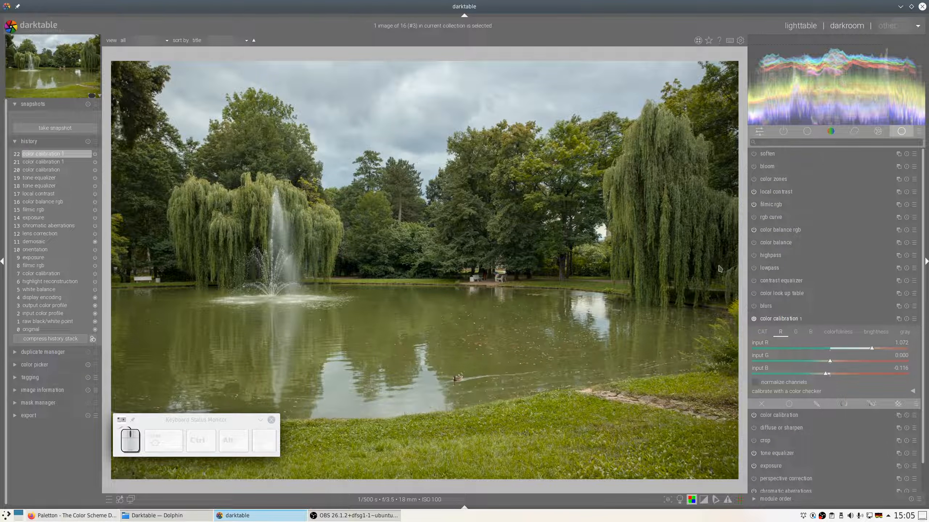
Compare the photo with and without the second color calibration instance, and collapse the module
{"action": "left_click", "coordinate": [753, 321]}
{"action": "left_click", "coordinate": [754, 322]}
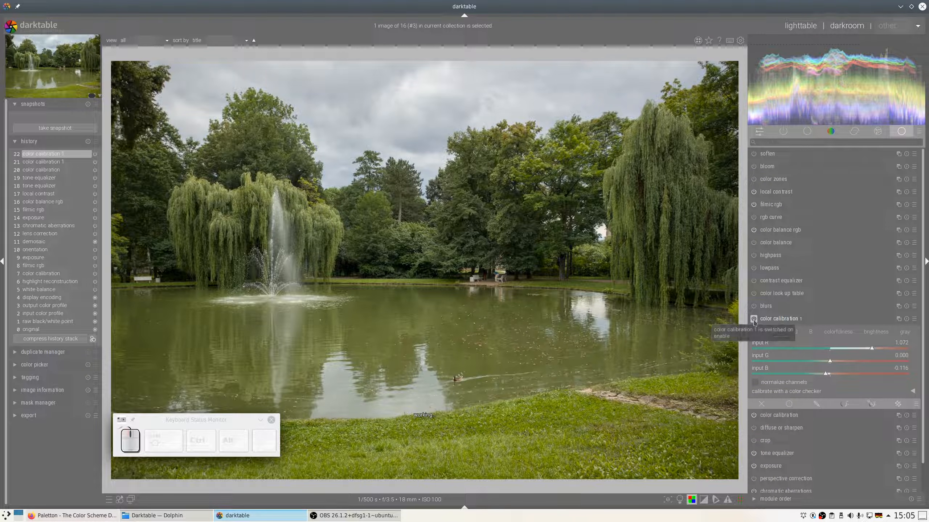
{"action": "left_click", "coordinate": [778, 318]}
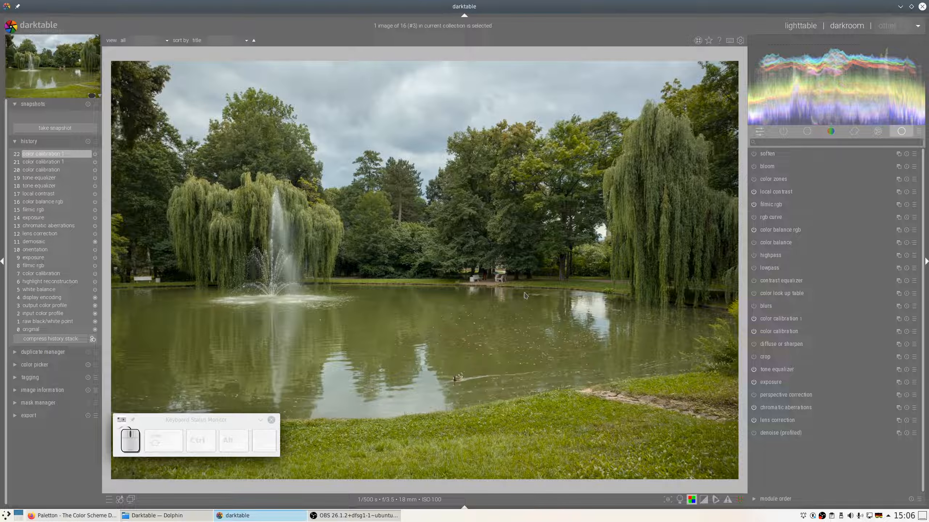
Create a second, neutral instance of color balance rgb for color grading and expand it
{"action": "left_click", "coordinate": [786, 230]}
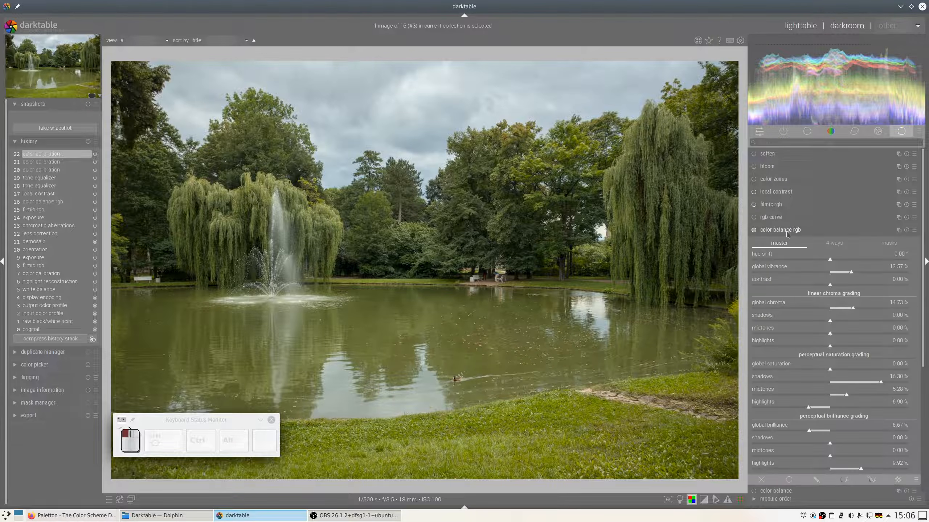
{"action": "left_click", "coordinate": [898, 230]}
{"action": "left_click", "coordinate": [853, 240]}
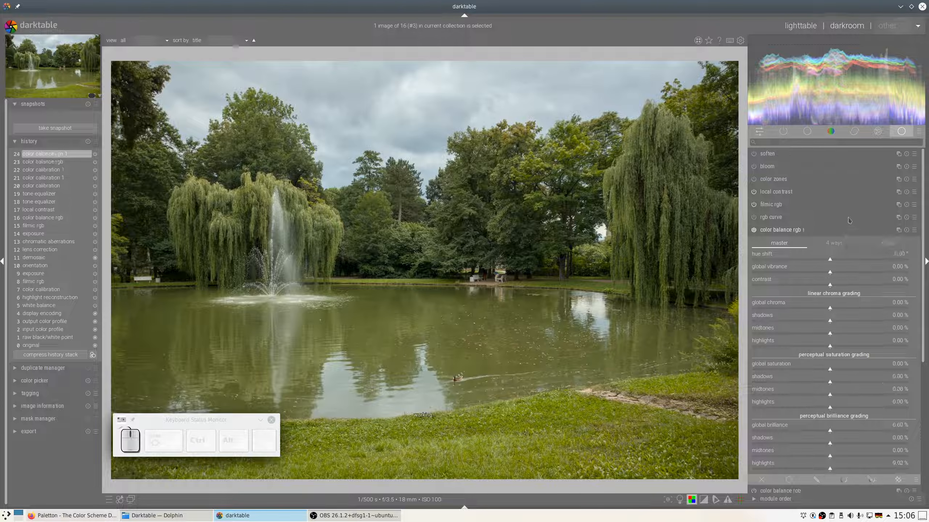
{"action": "left_click", "coordinate": [795, 231]}
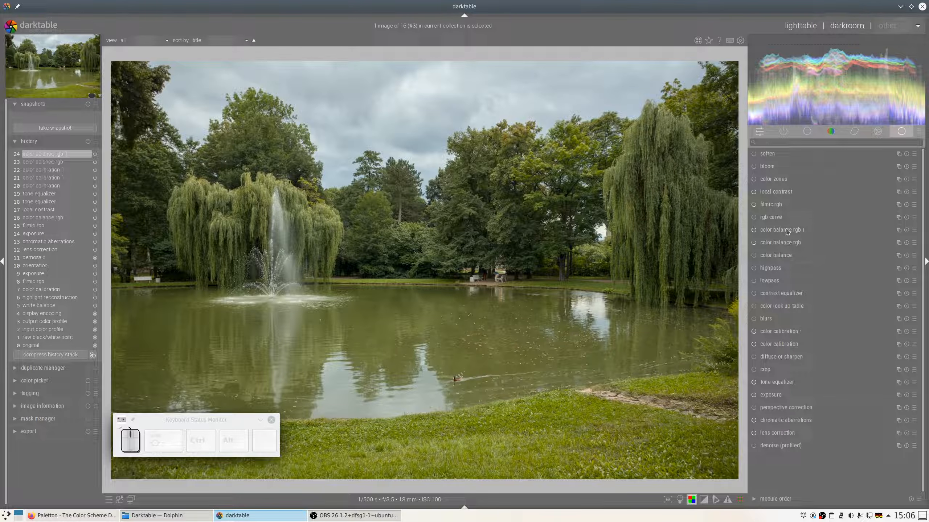
{"action": "left_click", "coordinate": [787, 230]}
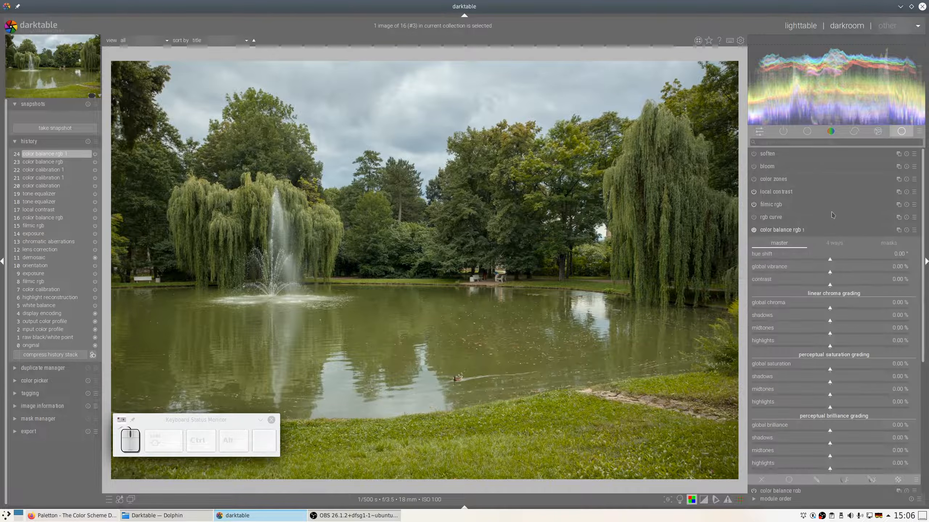
In the 4 ways grading, set global offset hue to 235.55° with chroma 0.06 %, and shadows lift hue to 243.06° with chroma 1.97 %
{"action": "left_click", "coordinate": [829, 243]}
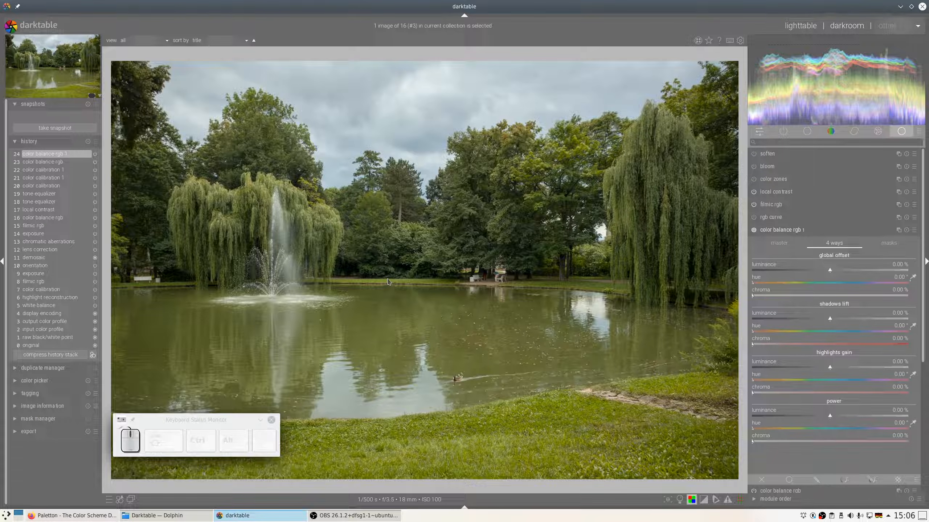
{"action": "left_click", "coordinate": [854, 283]}
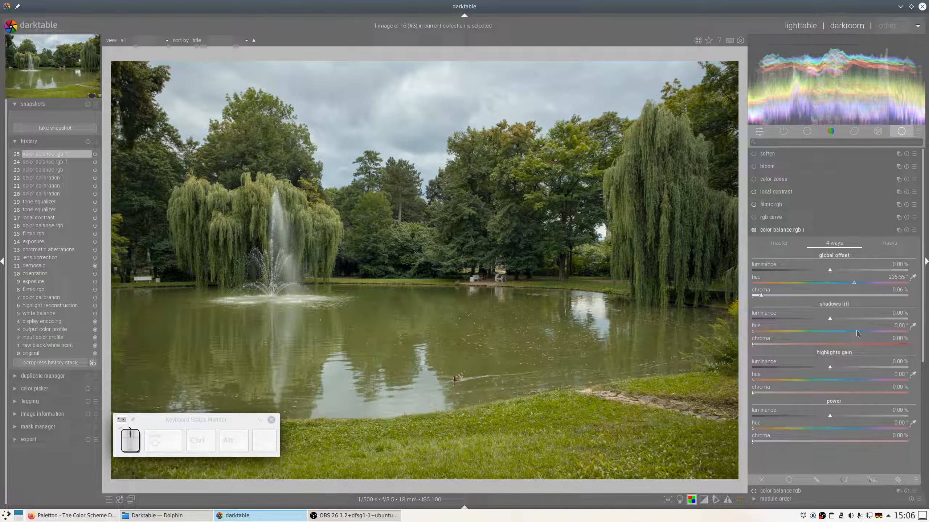
{"action": "left_click", "coordinate": [857, 333]}
{"action": "left_click", "coordinate": [758, 346]}
Set the highlights gain hue to 84.36° and its chroma to 2.69 %
{"action": "left_click", "coordinate": [789, 381]}
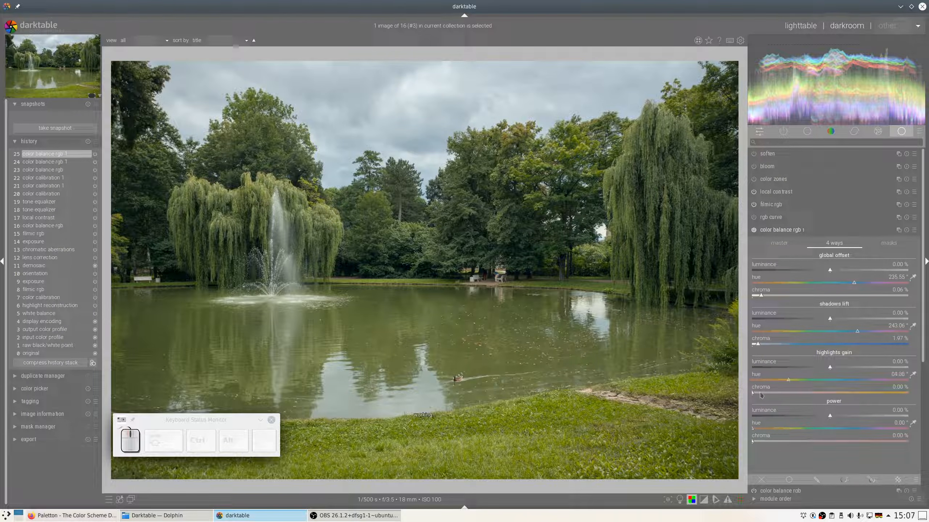
{"action": "left_click", "coordinate": [761, 394]}
{"action": "left_click", "coordinate": [775, 395]}
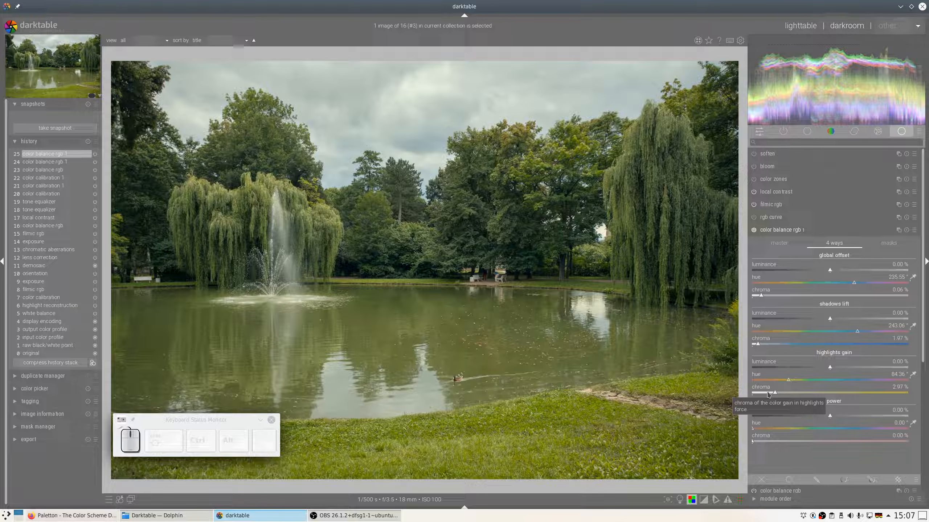
{"action": "left_click", "coordinate": [769, 394]}
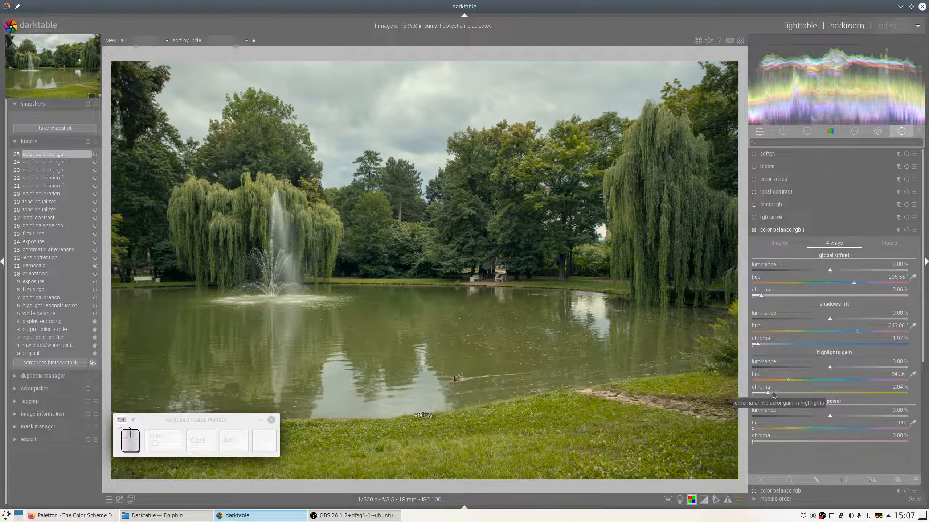
{"action": "left_click", "coordinate": [773, 395]}
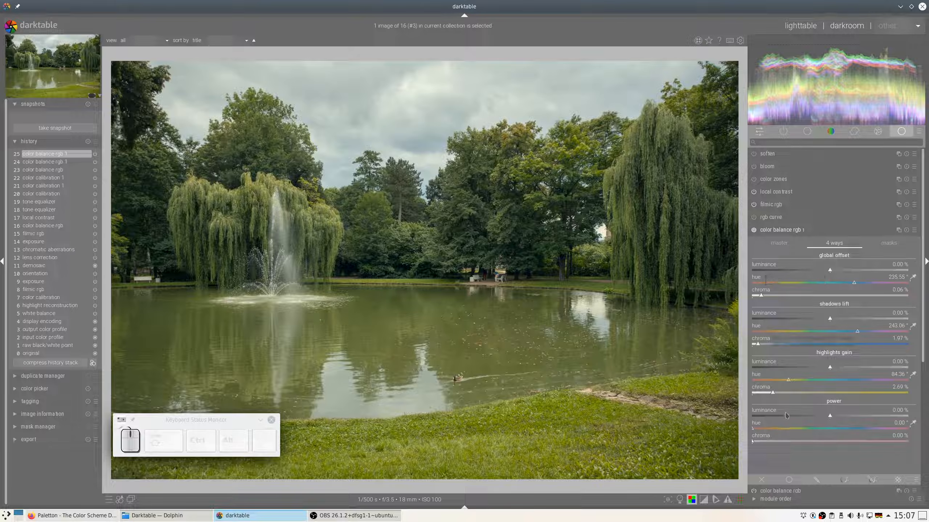
Set the power hue to 52.62° and chroma to 0.56 %, and raise the shadows lift chroma further
{"action": "left_click", "coordinate": [774, 429]}
{"action": "left_click", "coordinate": [761, 444]}
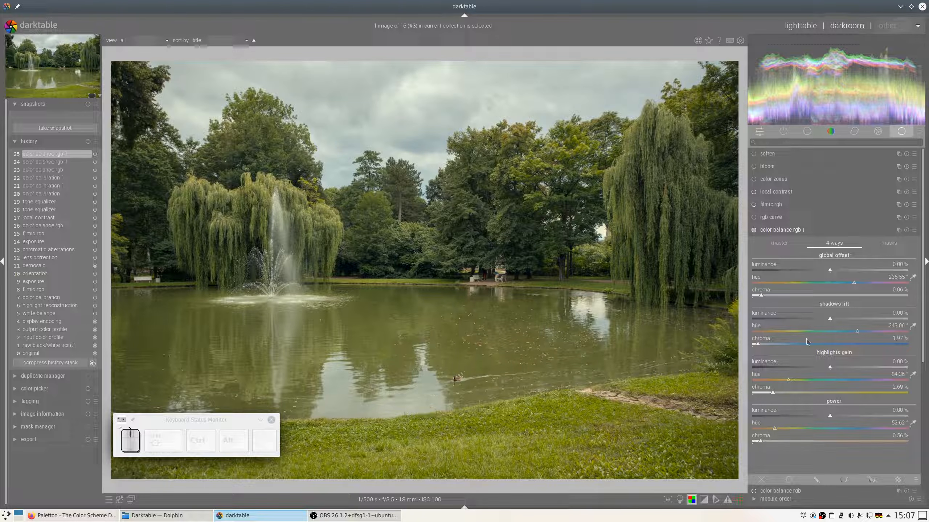
{"action": "left_click", "coordinate": [767, 344]}
In the luminance masks, set middle-gray fulcrum to 8.12 % and shadows fall-off to about 66 %, and pick the white fulcrum from the whole image
{"action": "left_click", "coordinate": [895, 243]}
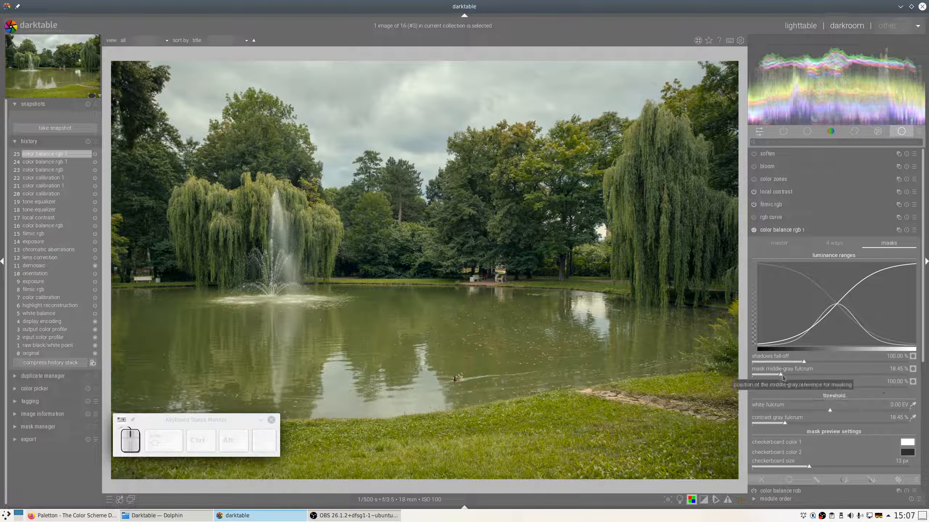
{"action": "left_click_drag", "start_coordinate": [780, 376], "coordinate": [765, 377]}
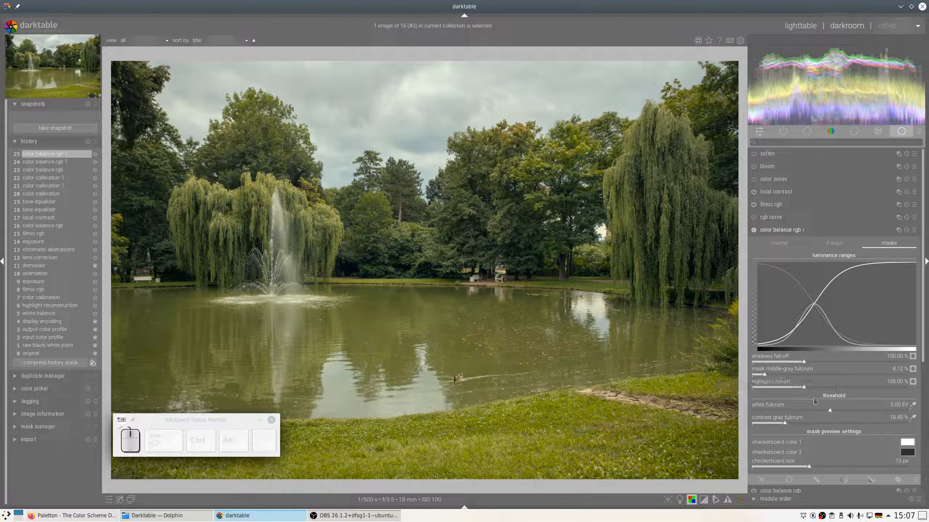
{"action": "left_click_drag", "start_coordinate": [849, 412], "coordinate": [841, 411]}
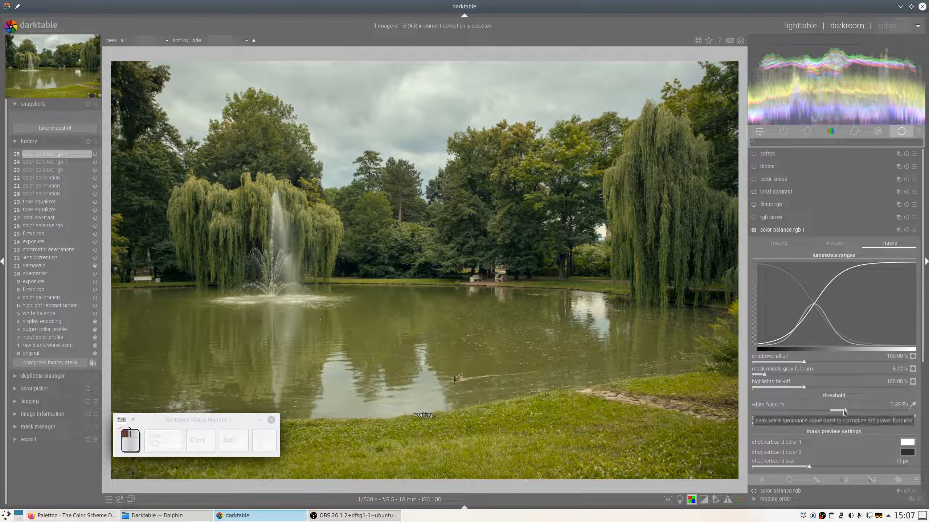
{"action": "mouse_move", "coordinate": [803, 362]}
{"action": "left_mouse_down"}
{"action": "mouse_move", "coordinate": [818, 366]}
{"action": "mouse_move", "coordinate": [789, 365]}
{"action": "left_mouse_up"}
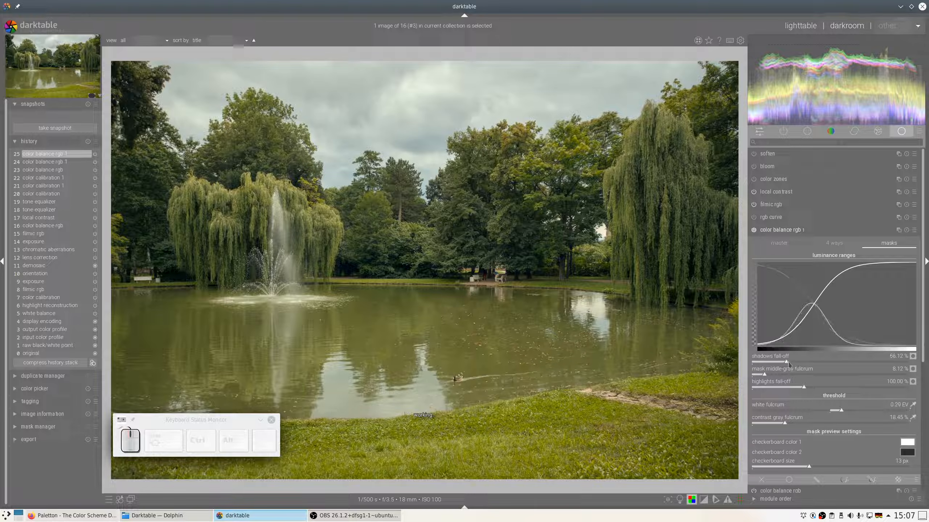
{"action": "left_click", "coordinate": [913, 406]}
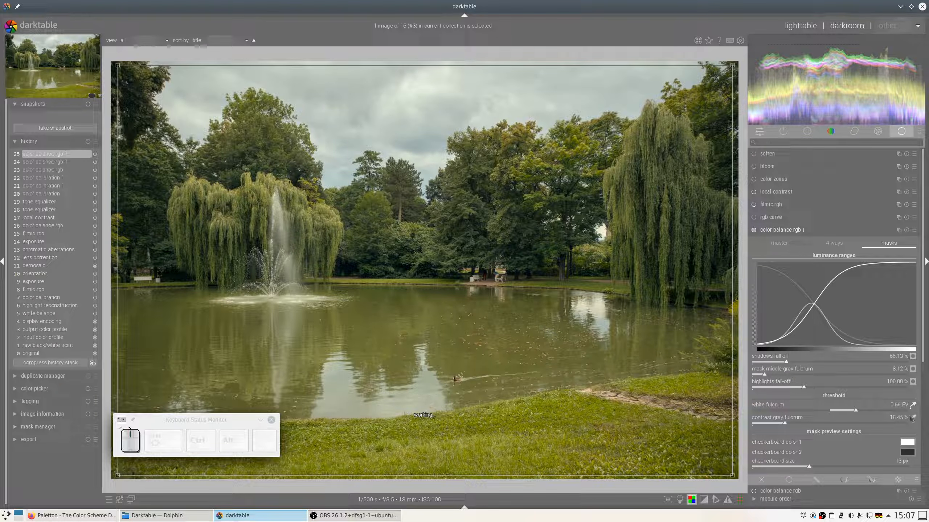
Pick the contrast gray fulcrum from the image, and compare the photo with the color balance rgb 1 instance off and on
{"action": "left_click", "coordinate": [912, 418]}
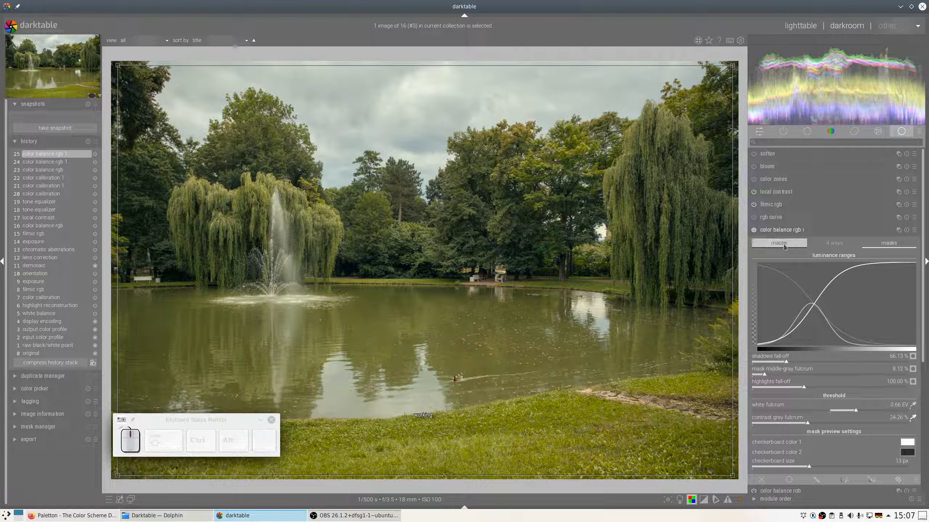
{"action": "scroll", "coordinate": [784, 246], "scroll_direction": "up", "scroll_amount": 1}
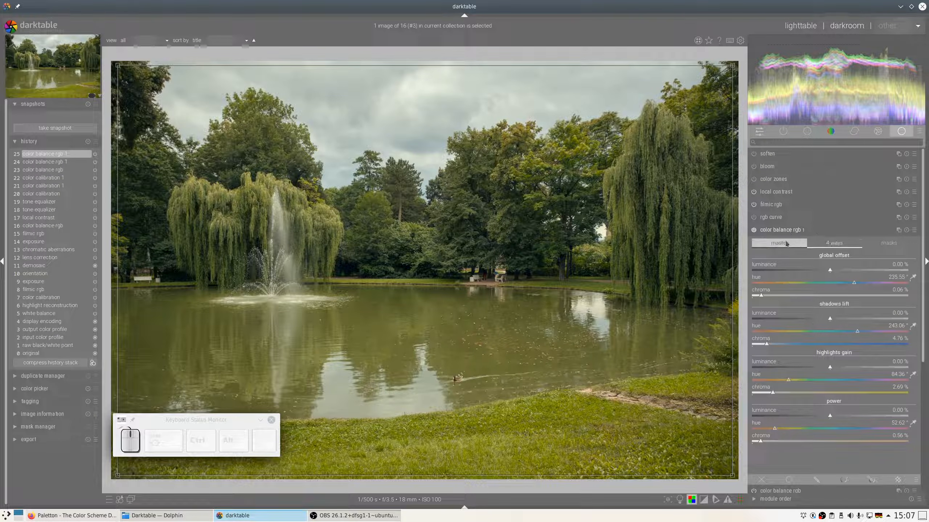
{"action": "left_click", "coordinate": [754, 229]}
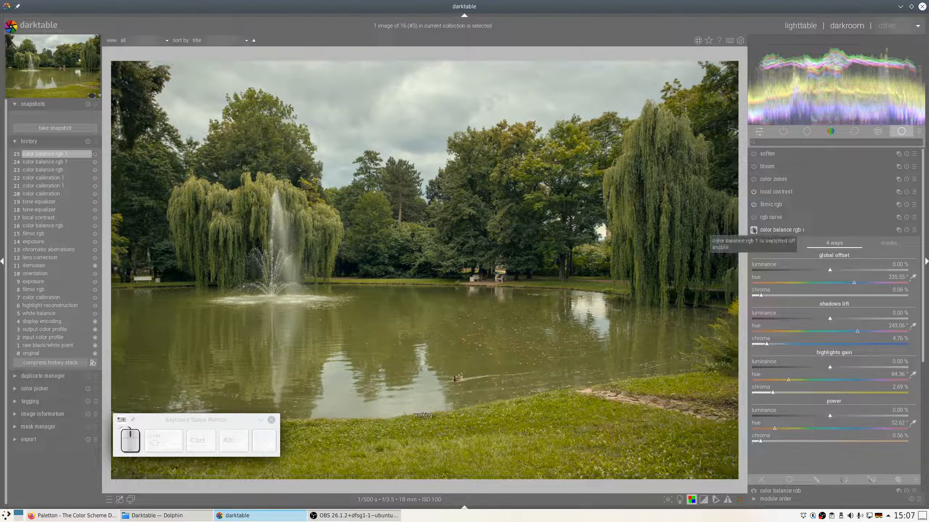
{"action": "left_click", "coordinate": [754, 229]}
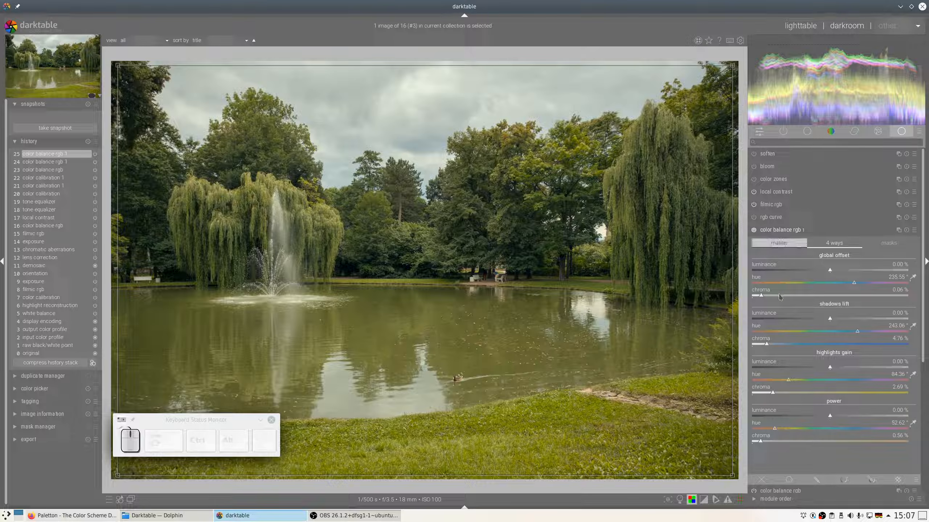
In the 4 ways grading, set global offset luminance to 0.24 % and chroma to 0.12 %, and shadows lift chroma to 9.86 %
{"action": "left_click", "coordinate": [776, 346]}
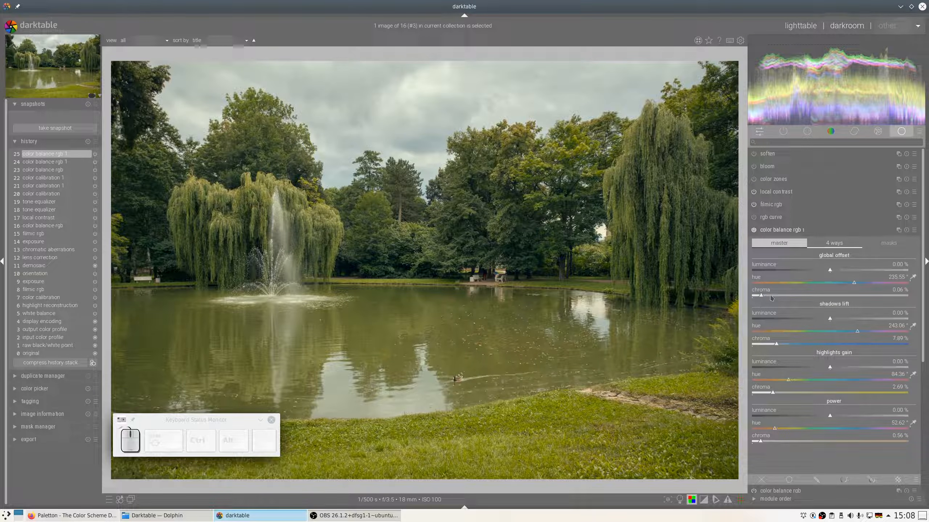
{"action": "left_click_drag", "start_coordinate": [763, 297], "coordinate": [771, 296]}
{"action": "left_click_drag", "start_coordinate": [830, 270], "coordinate": [840, 270]}
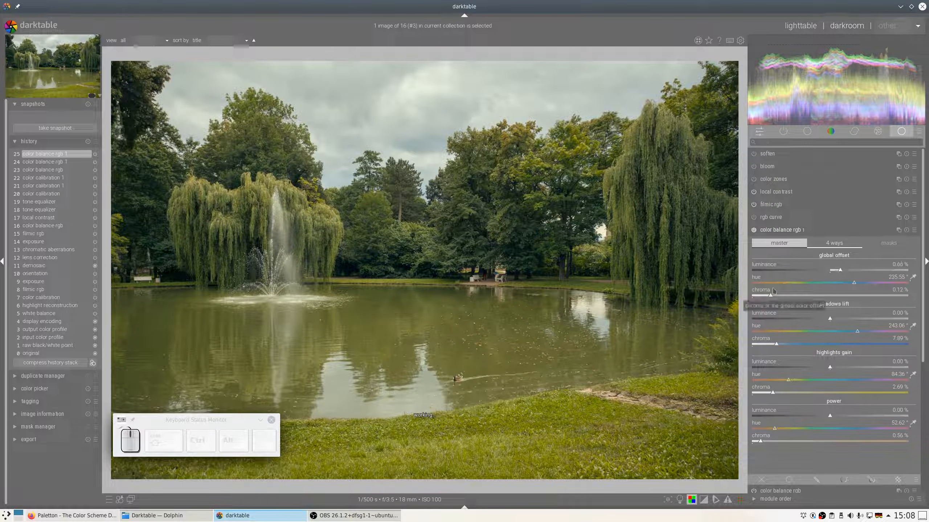
{"action": "left_click", "coordinate": [832, 271]}
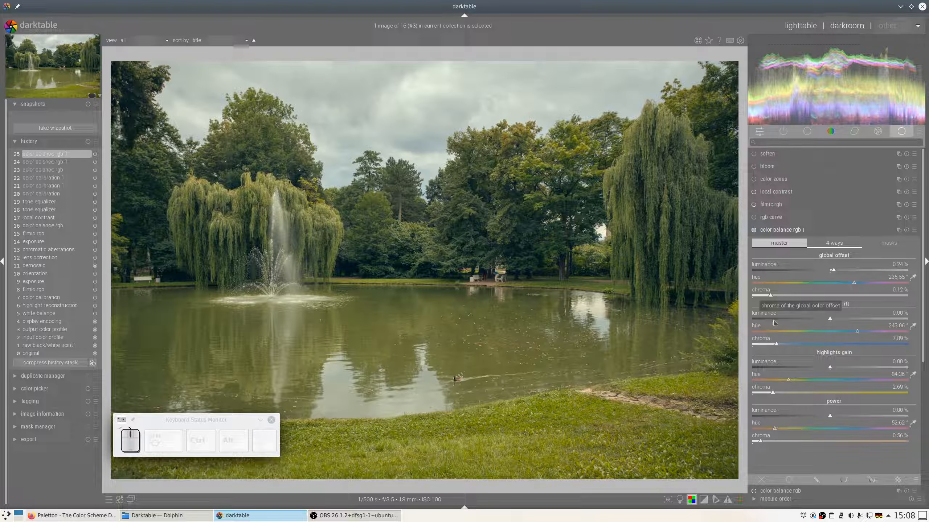
{"action": "left_click", "coordinate": [781, 345]}
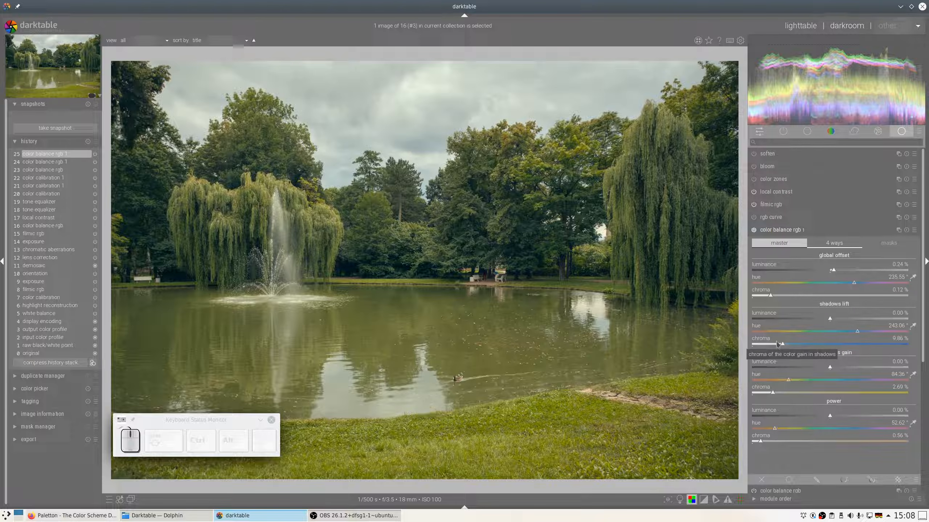
Set perceptual saturation to 12.94 % for shadows, 3.54 % for midtones and -2.84 % for highlights, and perceptual brilliance highlights to 11.54 %
{"action": "left_click", "coordinate": [783, 244]}
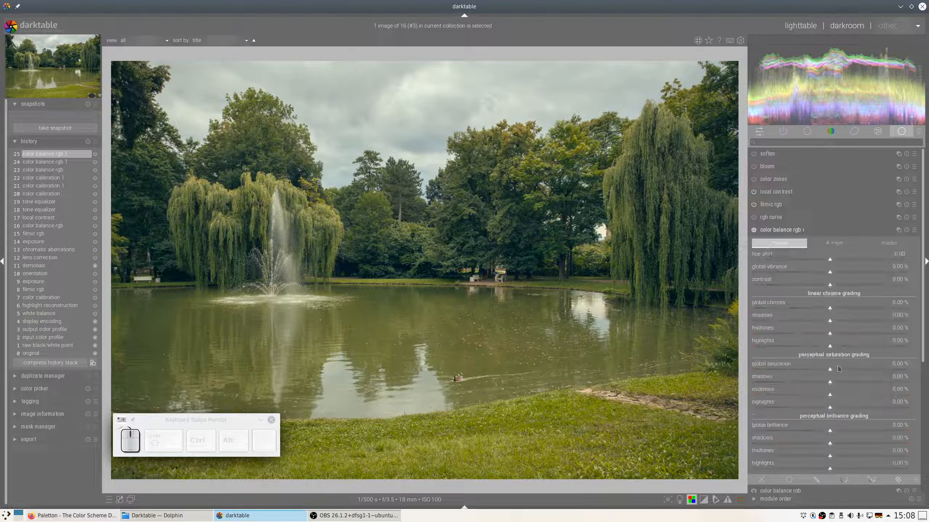
{"action": "left_click", "coordinate": [871, 382]}
{"action": "left_click", "coordinate": [841, 394]}
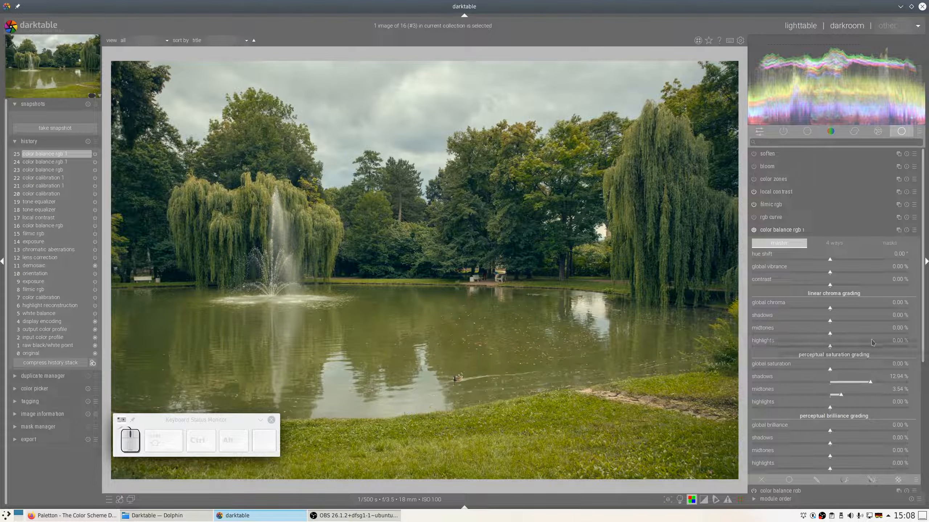
{"action": "left_click", "coordinate": [820, 408]}
{"action": "scroll", "coordinate": [833, 367], "scroll_direction": "down", "scroll_amount": 3}
{"action": "scroll", "coordinate": [840, 327], "scroll_direction": "up", "scroll_amount": 10}
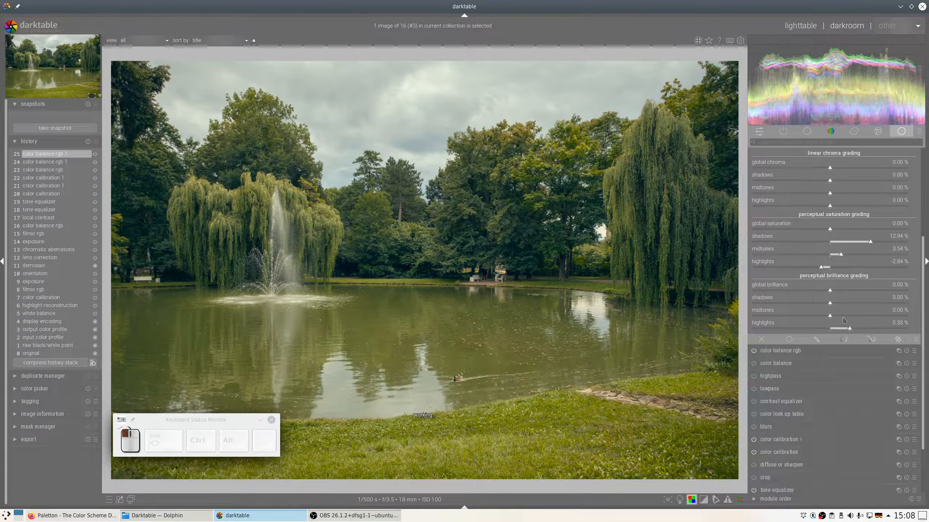
{"action": "scroll", "coordinate": [841, 283], "scroll_direction": "up", "scroll_amount": 2}
{"action": "scroll", "coordinate": [840, 281], "scroll_direction": "up", "scroll_amount": 2}
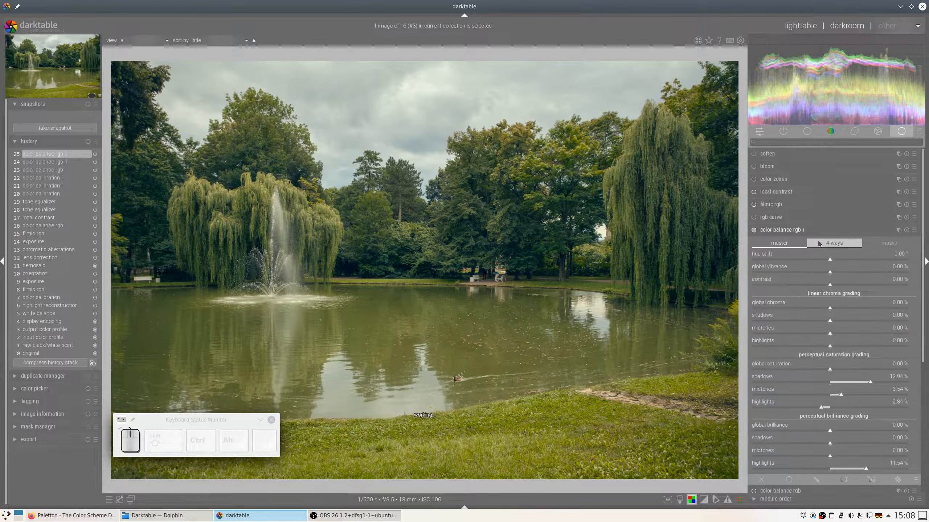
In the 4 ways grading, set highlights gain luminance to 7.31 % and power luminance to -3.54 %
{"action": "left_click", "coordinate": [826, 243]}
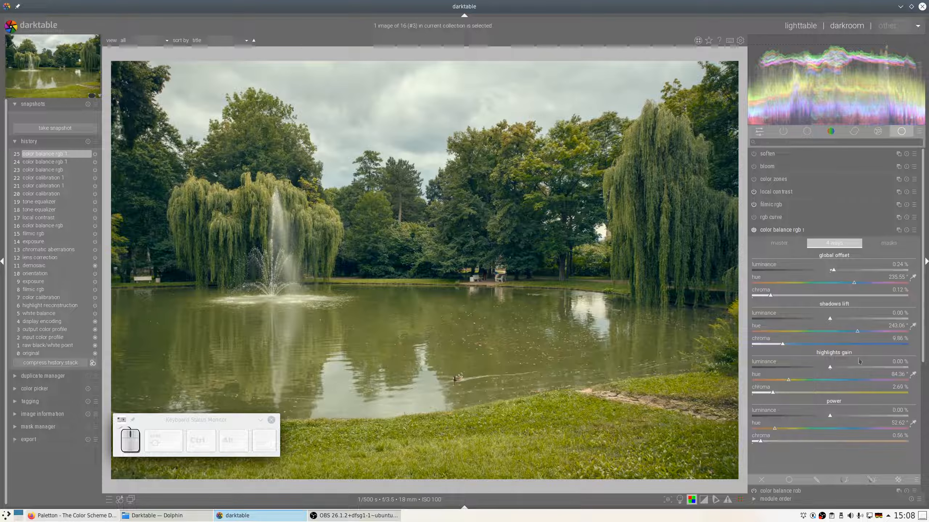
{"action": "left_click", "coordinate": [840, 367]}
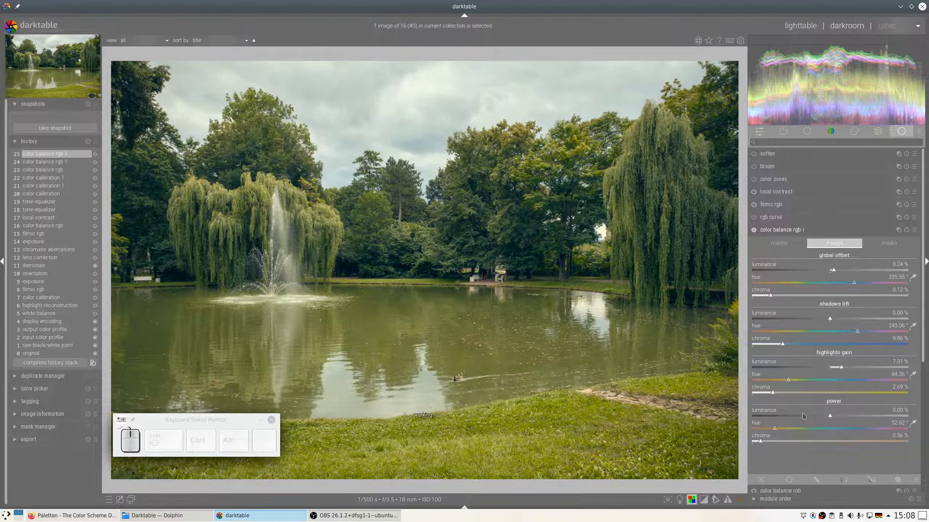
{"action": "left_click", "coordinate": [819, 417]}
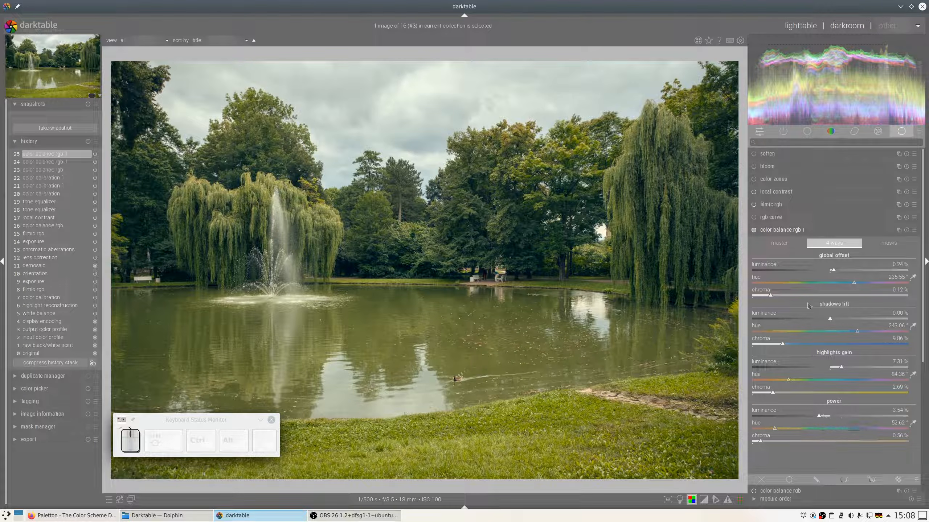
Compare the graded photo with the color balance rgb 1 instance switched off and on, leaving it enabled
{"action": "left_click", "coordinate": [754, 230]}
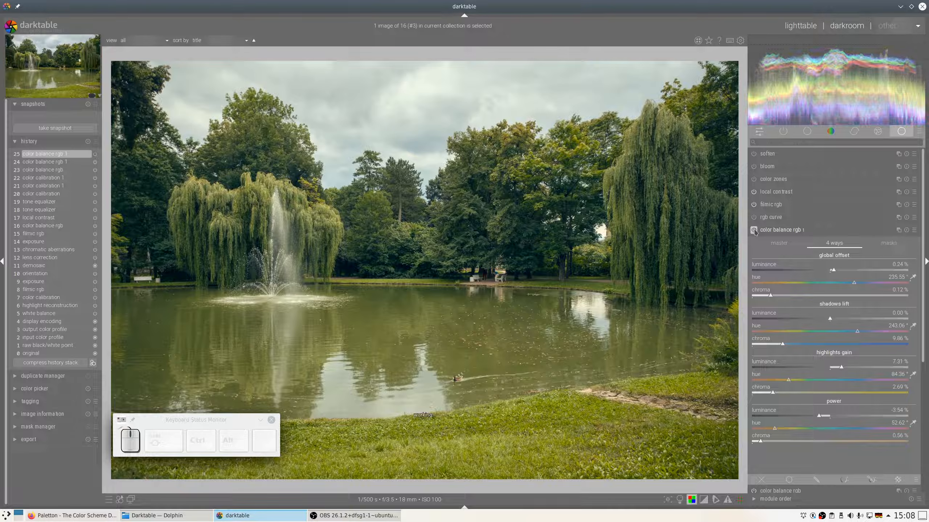
{"action": "left_click", "coordinate": [754, 230]}
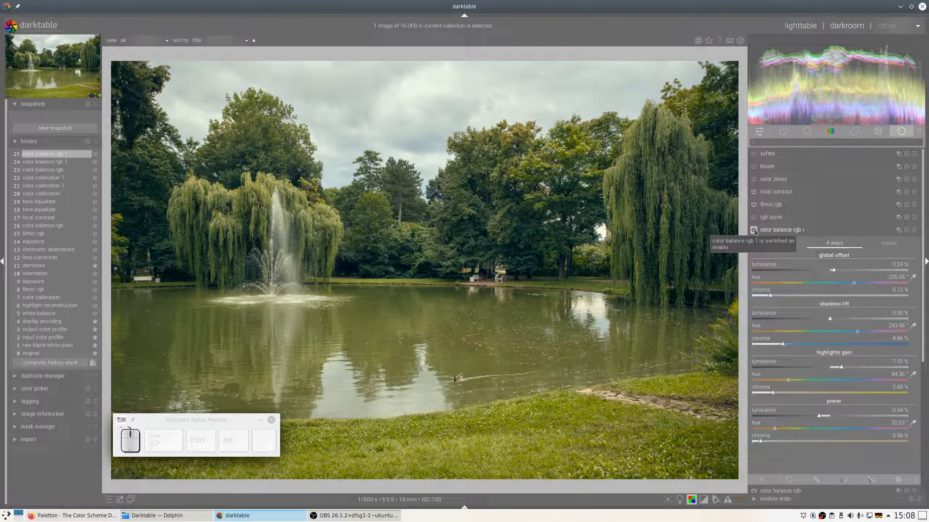
{"action": "left_click", "coordinate": [753, 230]}
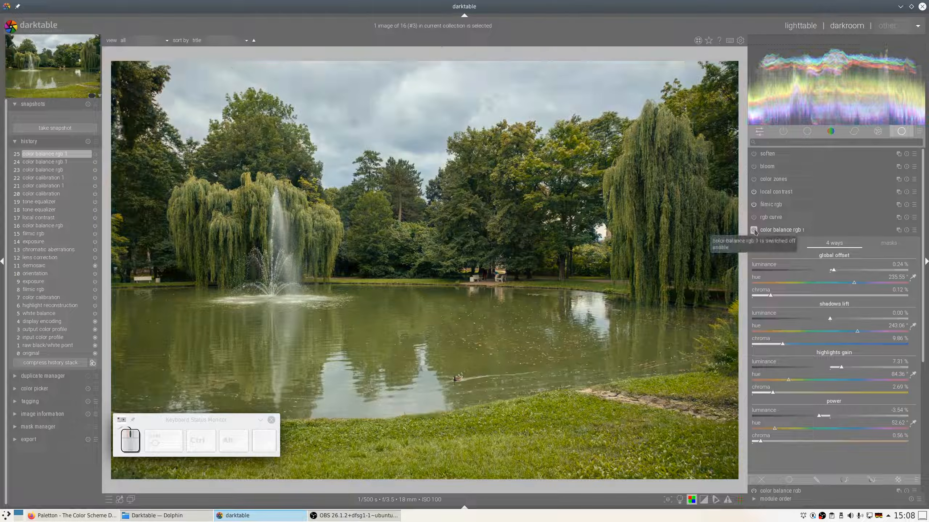
{"action": "left_click", "coordinate": [754, 230]}
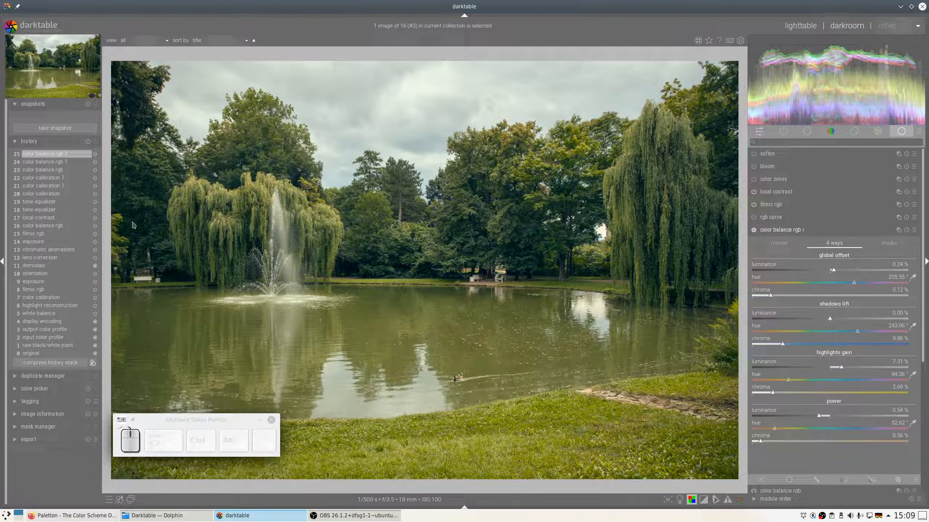
Go back to history entry 14 (exposure) and take a snapshot of that state
{"action": "mouse_move", "coordinate": [37, 283]}
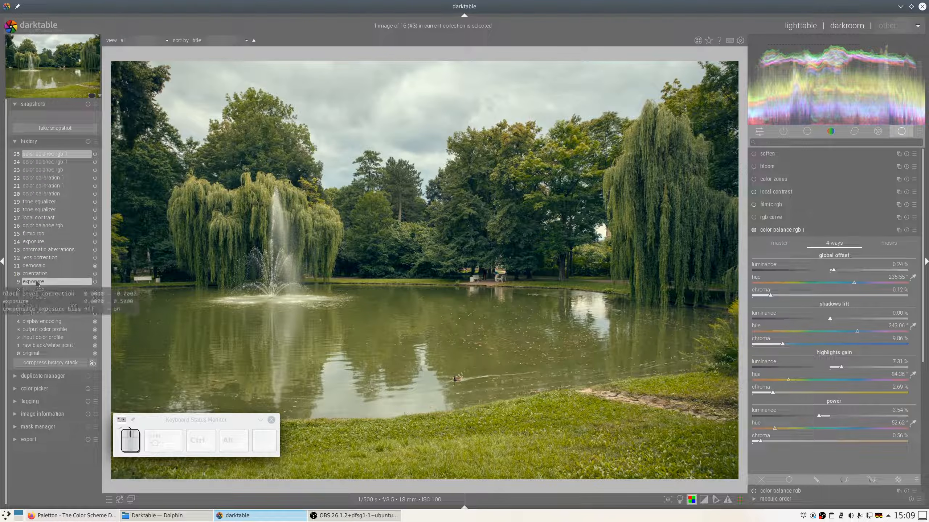
{"action": "left_click", "coordinate": [73, 258]}
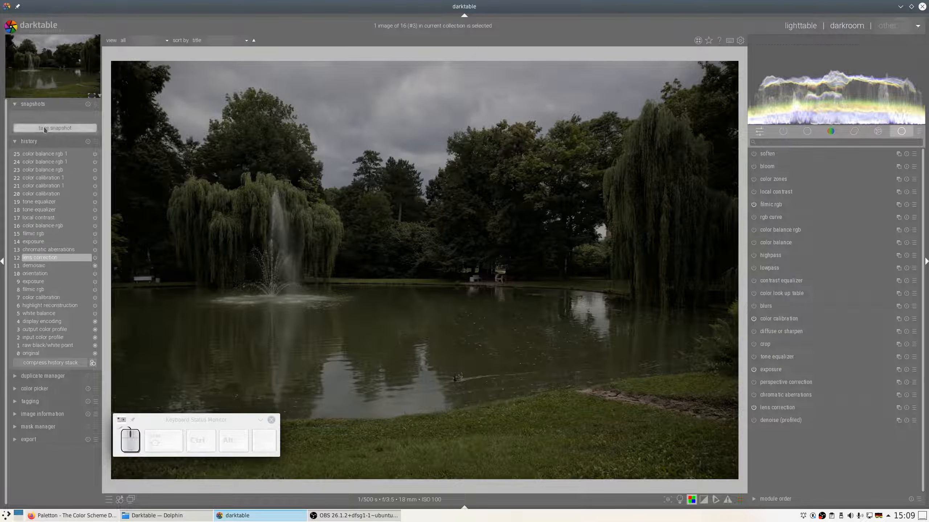
{"action": "left_click", "coordinate": [37, 241]}
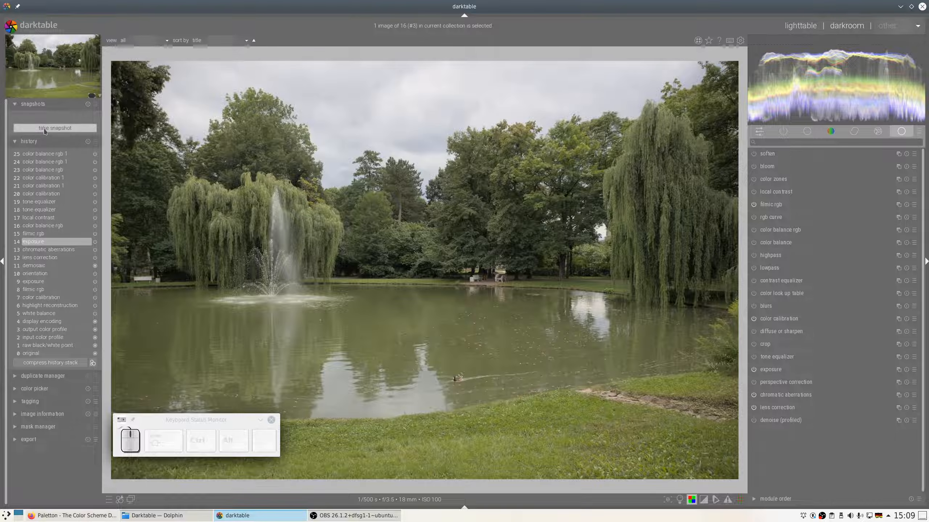
{"action": "left_click", "coordinate": [45, 128]}
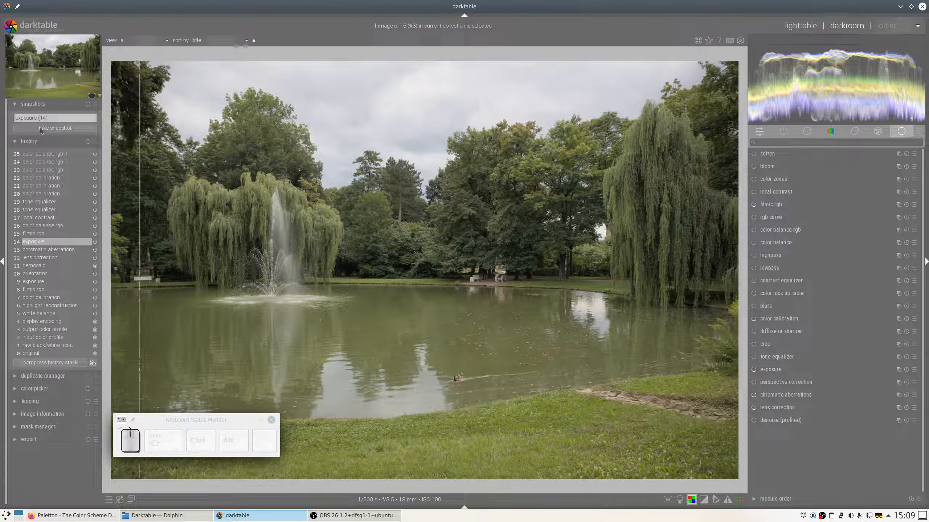
Return to the latest history entry, compare it with the exposure snapshot, then clear the snapshots and collapse color balance rgb 1
{"action": "left_click", "coordinate": [73, 154]}
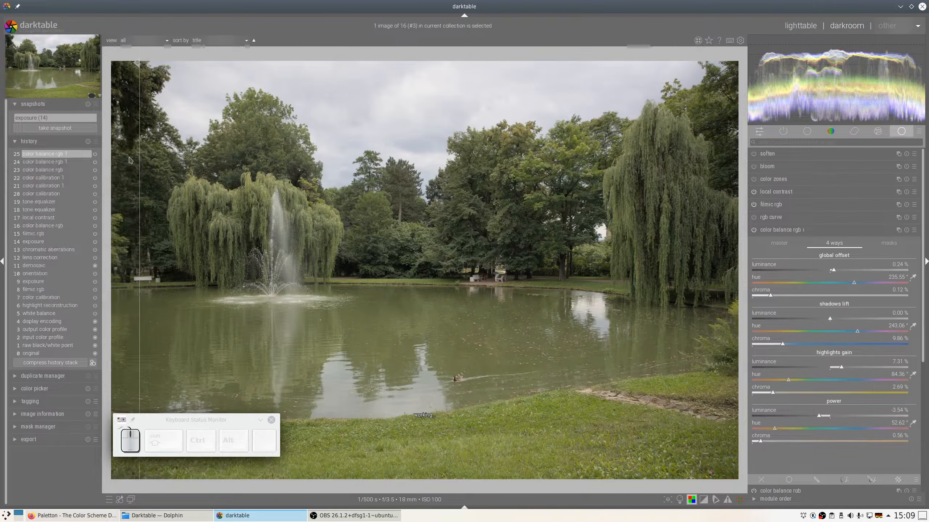
{"action": "left_click_drag", "start_coordinate": [133, 160], "coordinate": [117, 226]}
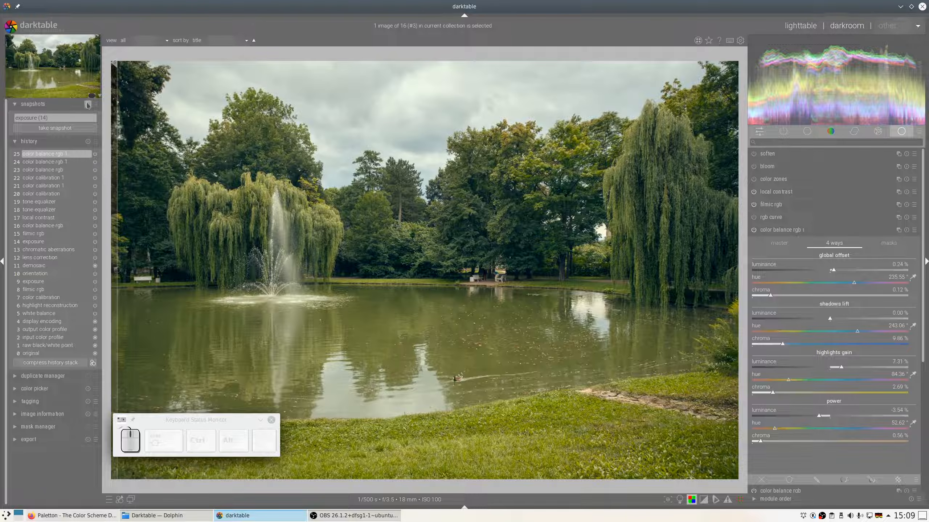
{"action": "left_click", "coordinate": [87, 104]}
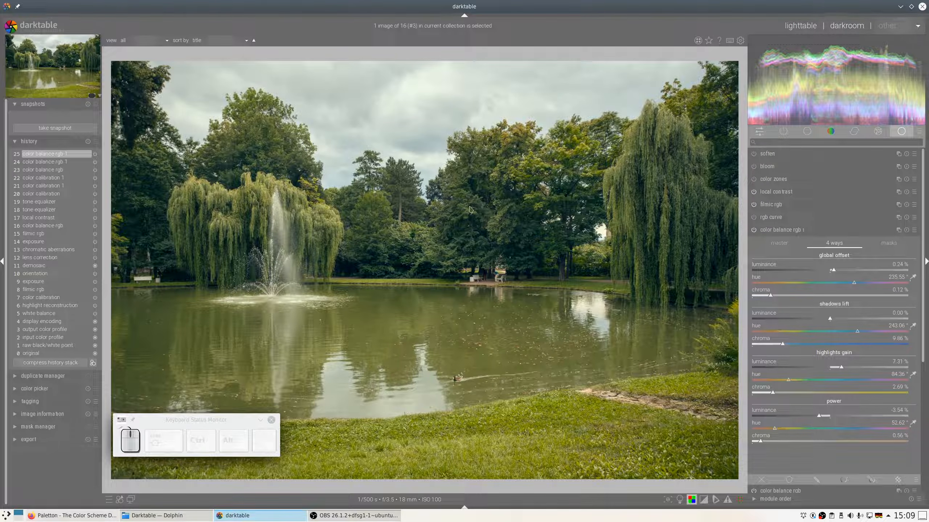
{"action": "left_click", "coordinate": [765, 232]}
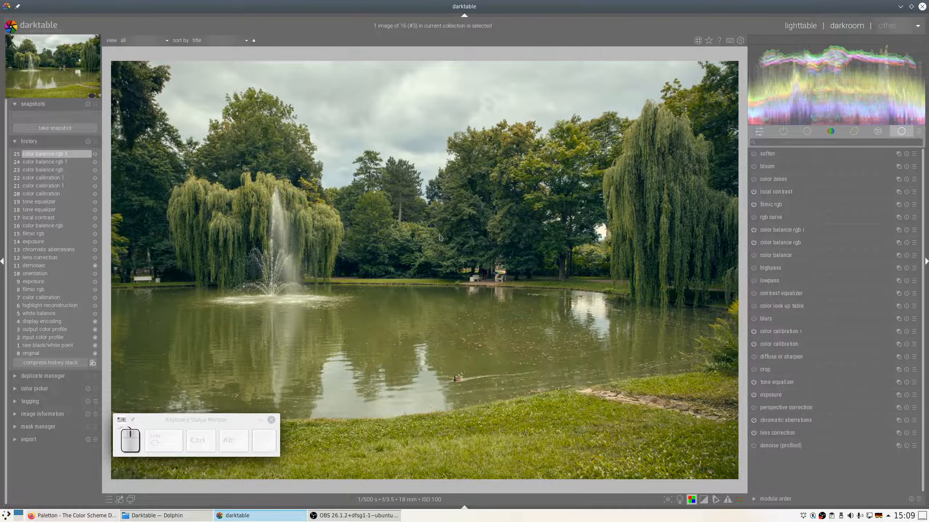
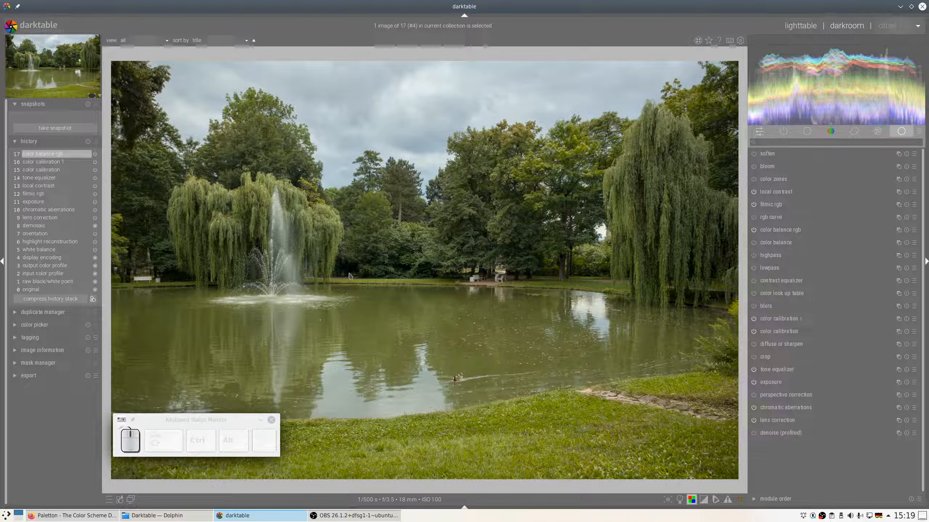
Switch to Paletton in Firefox and choose the adjacent colors scheme with the complementary color added
{"action": "left_click", "coordinate": [58, 516]}
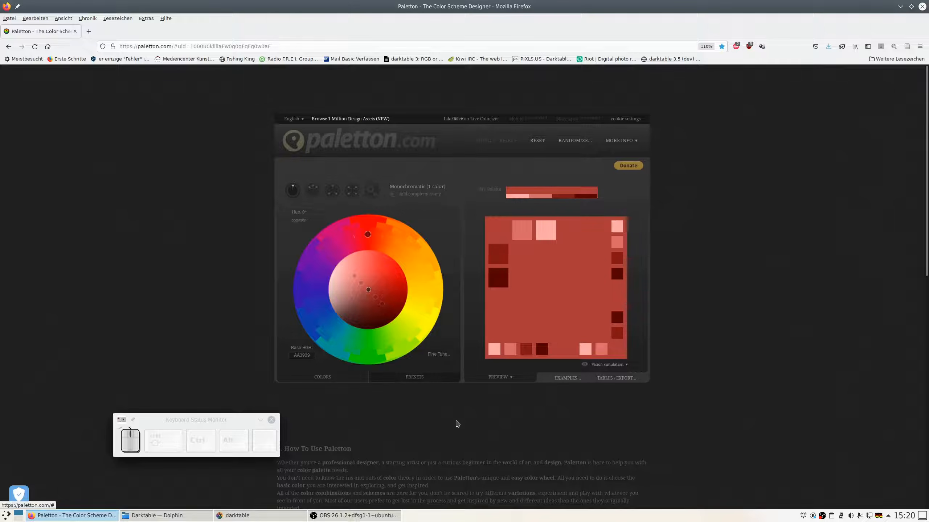
{"action": "left_click", "coordinate": [235, 518]}
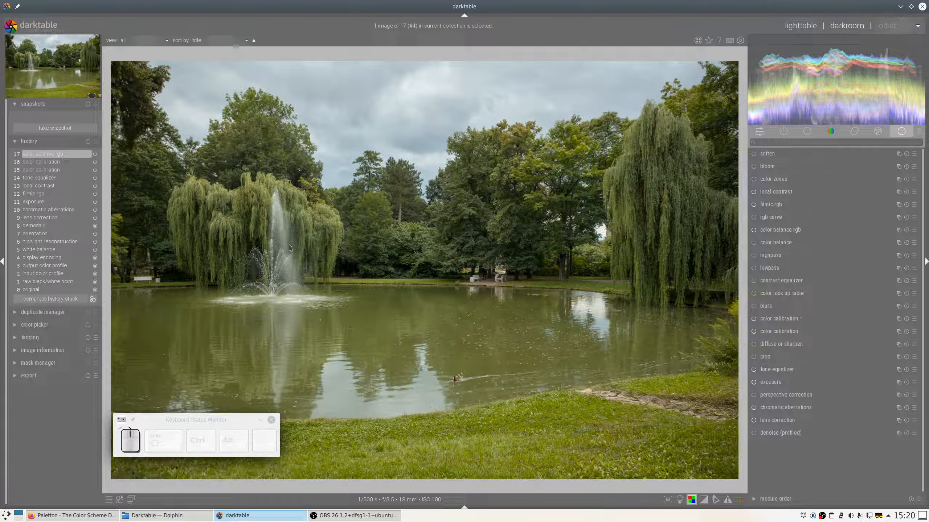
{"action": "left_click", "coordinate": [74, 515]}
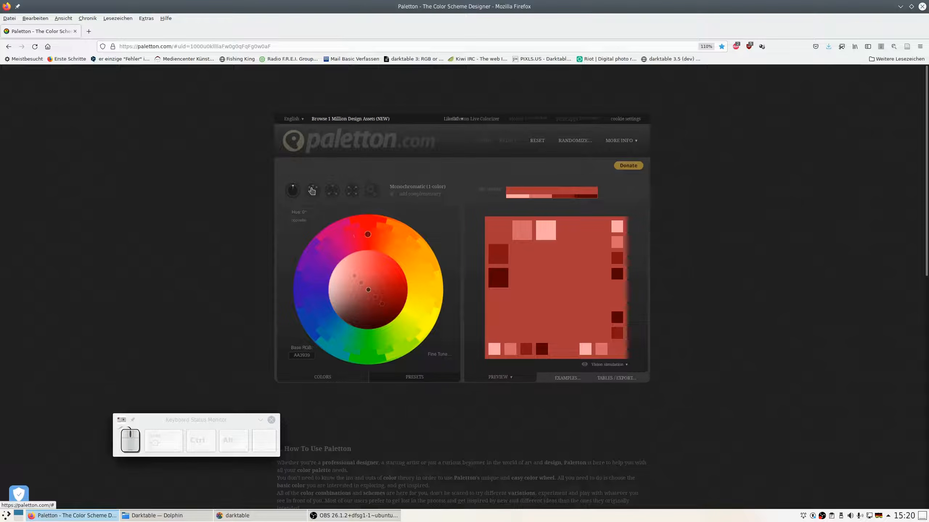
{"action": "left_click", "coordinate": [312, 190]}
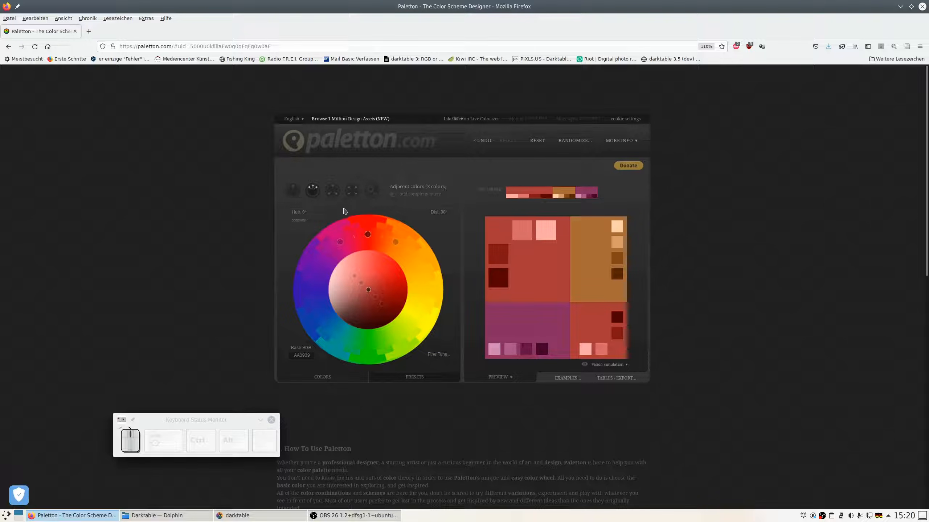
{"action": "left_click", "coordinate": [394, 198]}
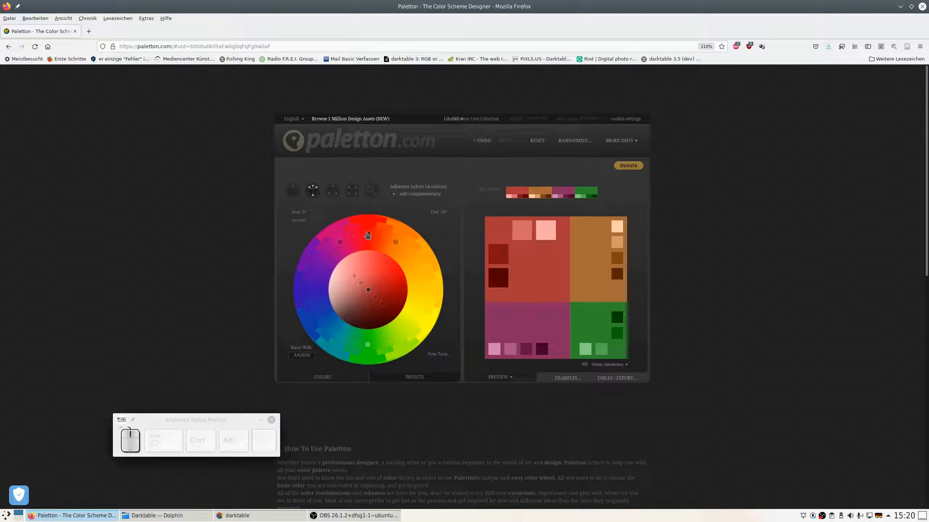
Move the base color on the Paletton wheel to green and widen the adjacent colors' distance to about 36°
{"action": "left_click_drag", "start_coordinate": [368, 234], "coordinate": [360, 344]}
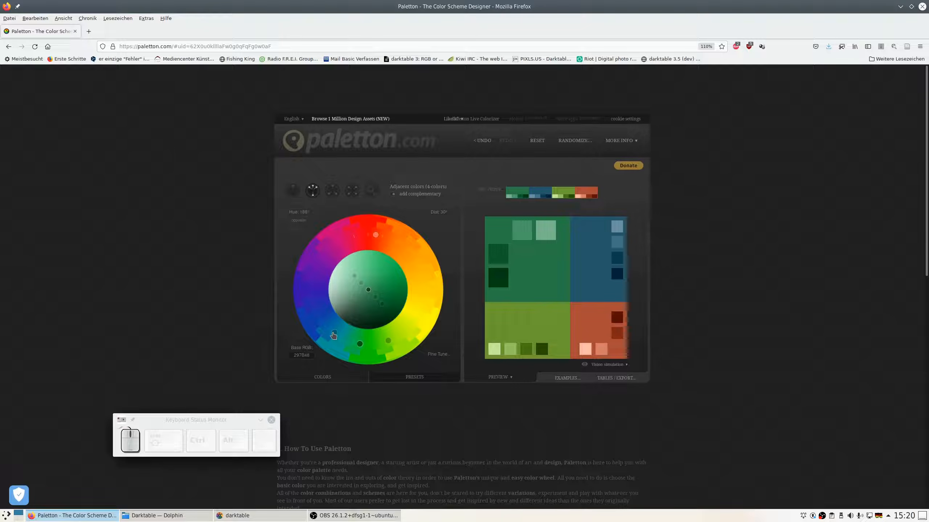
{"action": "left_click_drag", "start_coordinate": [332, 336], "coordinate": [328, 329]}
{"action": "left_click_drag", "start_coordinate": [360, 344], "coordinate": [361, 346]}
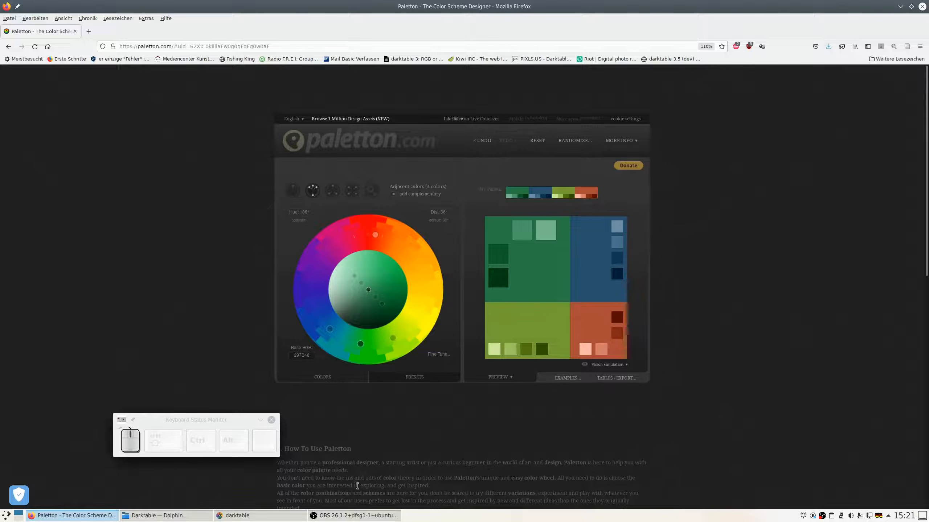
Restore the Paletton browser window to its small size and place it over the edge of the darktable photo, clear of the modules
{"action": "left_click", "coordinate": [234, 515]}
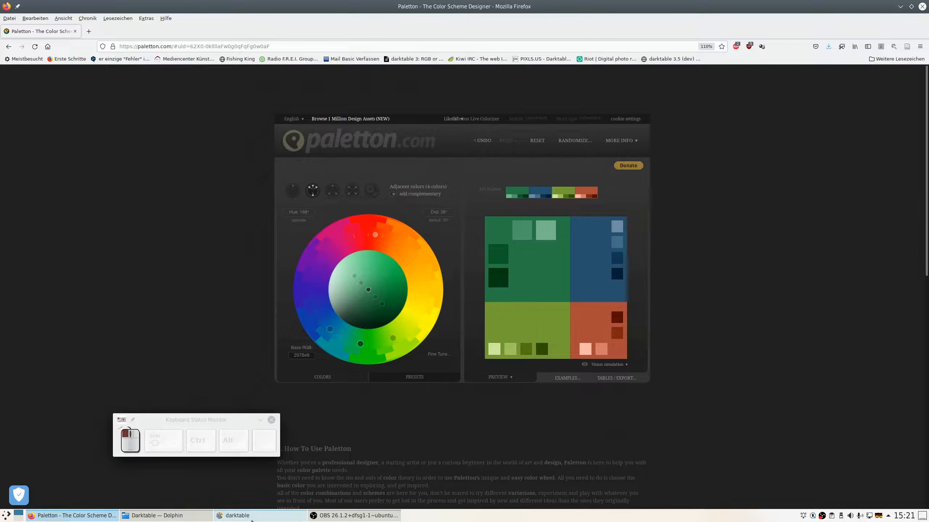
{"action": "left_click", "coordinate": [73, 516]}
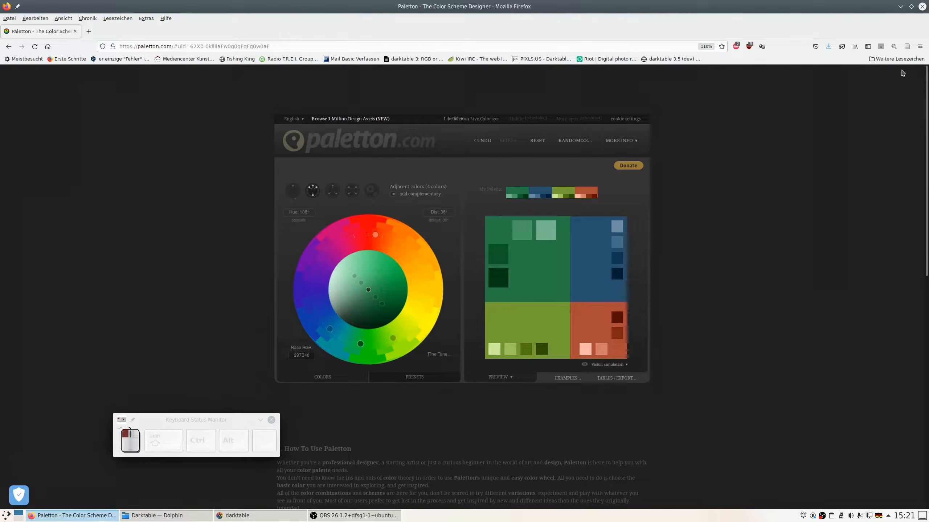
{"action": "left_click", "coordinate": [912, 6]}
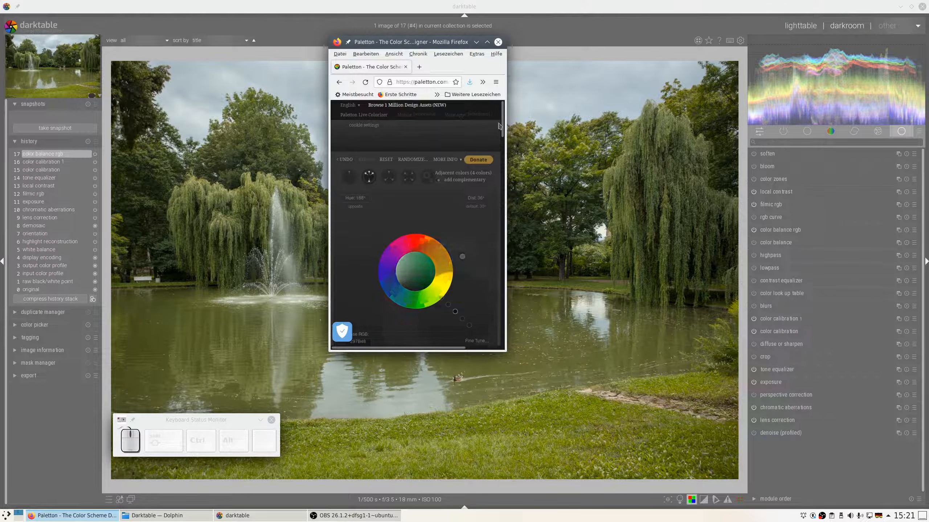
{"action": "left_click_drag", "start_coordinate": [503, 123], "coordinate": [503, 161]}
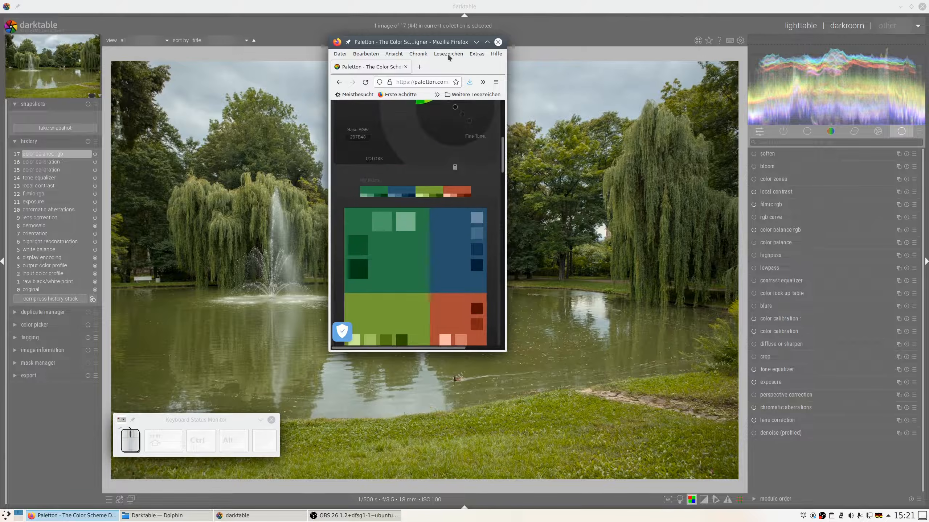
{"action": "left_click_drag", "start_coordinate": [452, 42], "coordinate": [148, 126]}
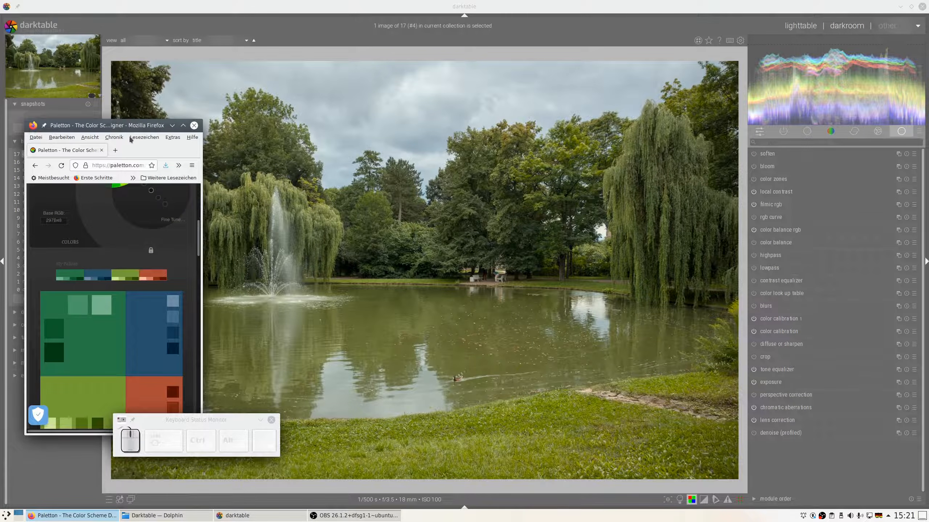
Keep the Paletton window always in the foreground and show its full four-color palette preview
{"action": "right_click", "coordinate": [137, 130]}
{"action": "mouse_move", "coordinate": [175, 160]}
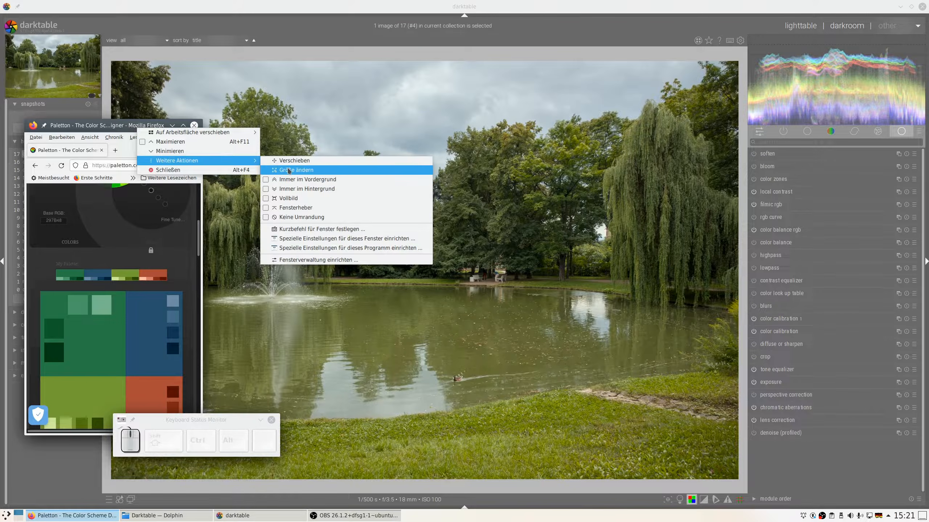
{"action": "left_click", "coordinate": [282, 179]}
{"action": "left_click_drag", "start_coordinate": [124, 127], "coordinate": [122, 128]}
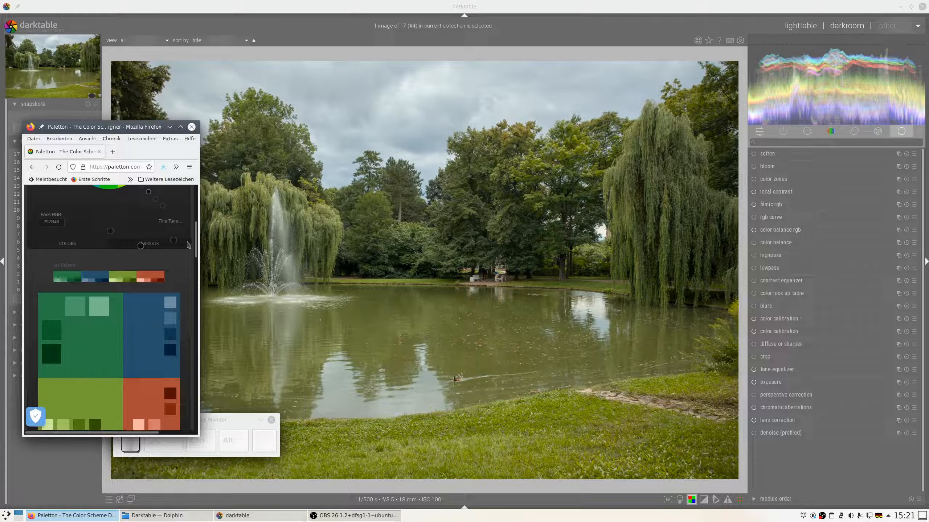
{"action": "left_click_drag", "start_coordinate": [195, 239], "coordinate": [195, 247]}
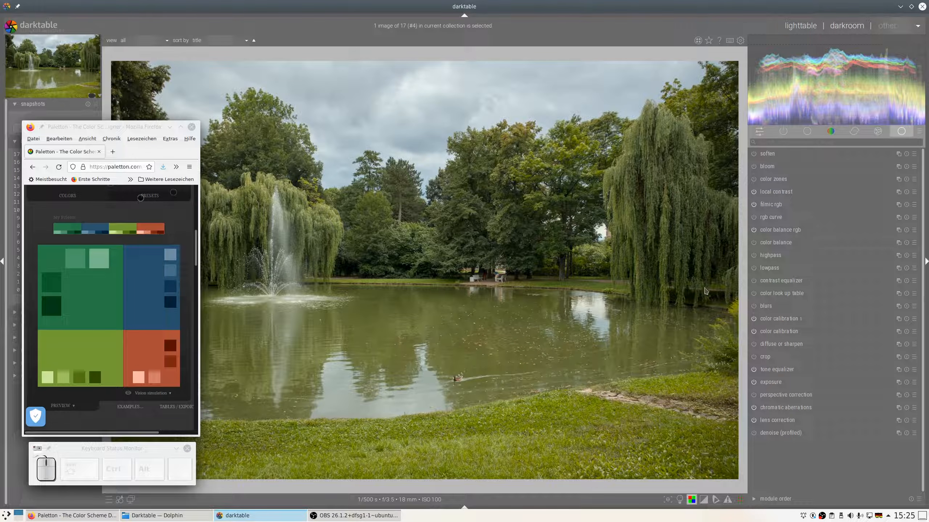
Create a new instance of color balance rgb in darktable and rename it "greens"
{"action": "left_click", "coordinate": [898, 229]}
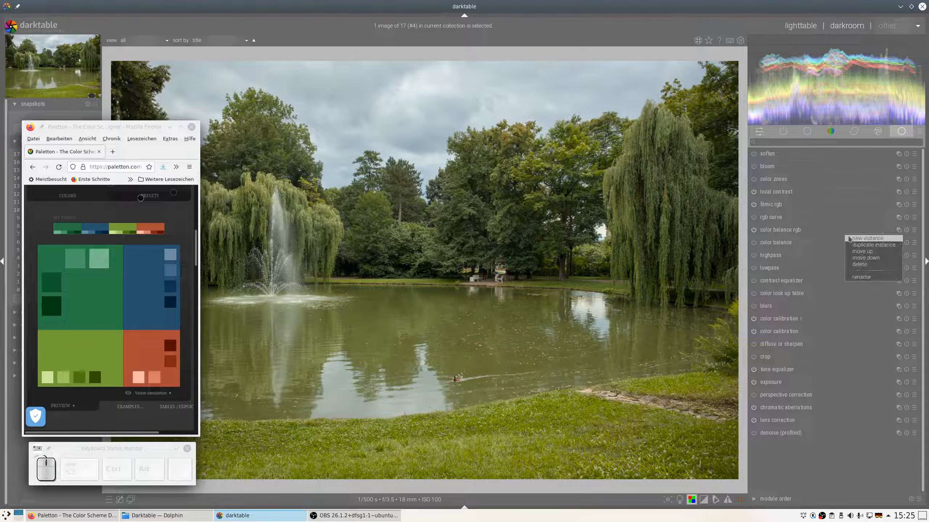
{"action": "left_click", "coordinate": [863, 238]}
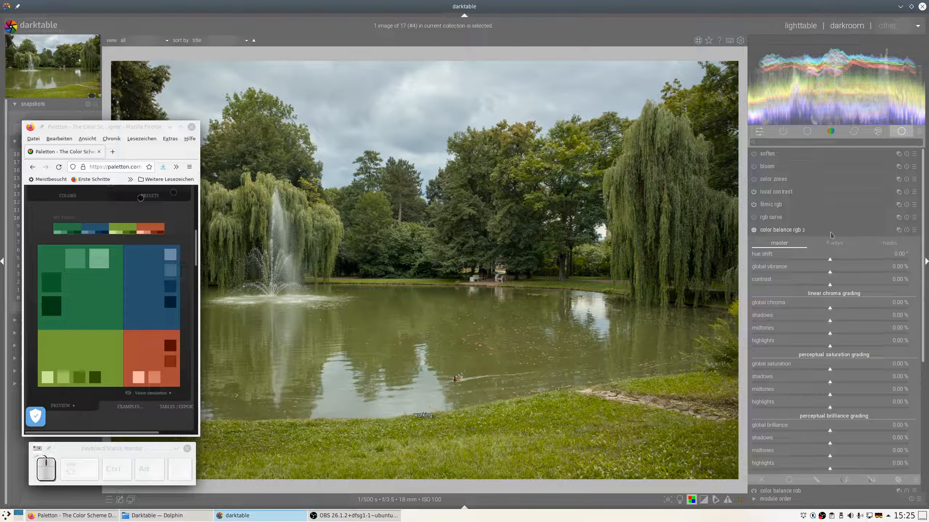
{"action": "left_click", "coordinate": [899, 230]}
{"action": "left_click", "coordinate": [873, 277]}
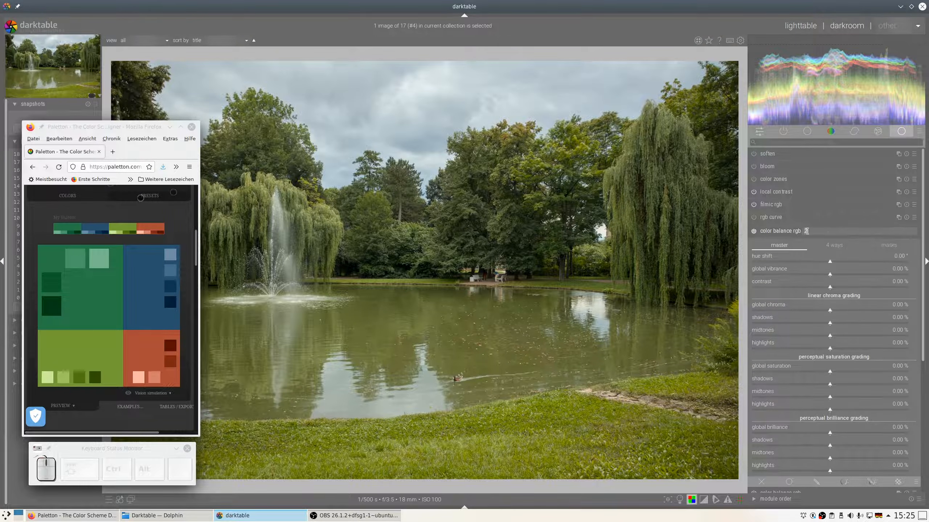
{"action": "type", "text": "greens"}
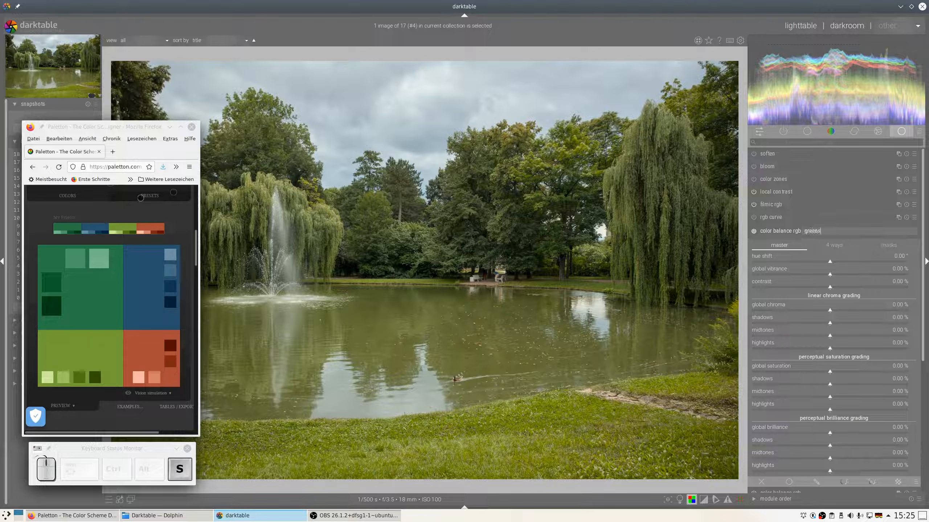
{"action": "key", "text": "Return"}
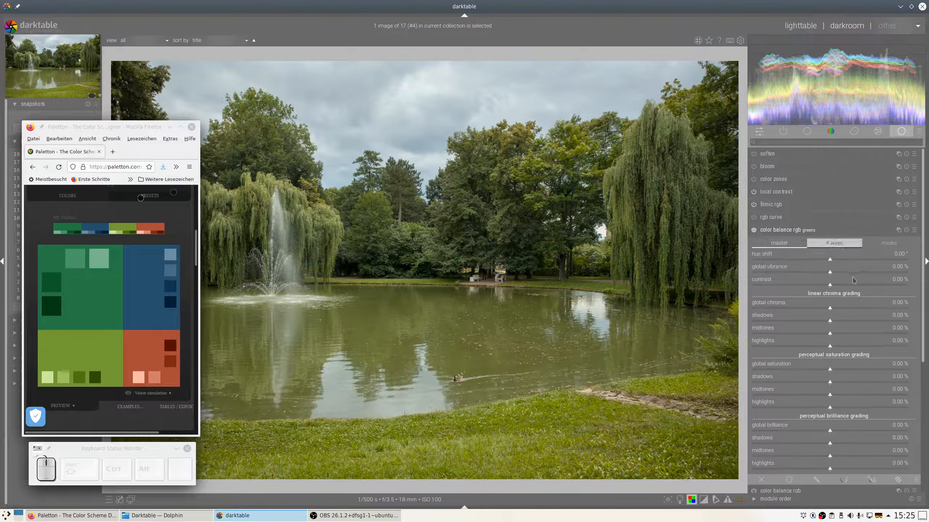
Give the greens instance a drawn and parametric mask with its hue range picked from the tree foliage beside the fountain, and display the mask
{"action": "scroll", "coordinate": [853, 280], "scroll_direction": "down", "scroll_amount": 3}
{"action": "left_click", "coordinate": [871, 374]}
{"action": "scroll", "coordinate": [865, 314], "scroll_direction": "down", "scroll_amount": 3}
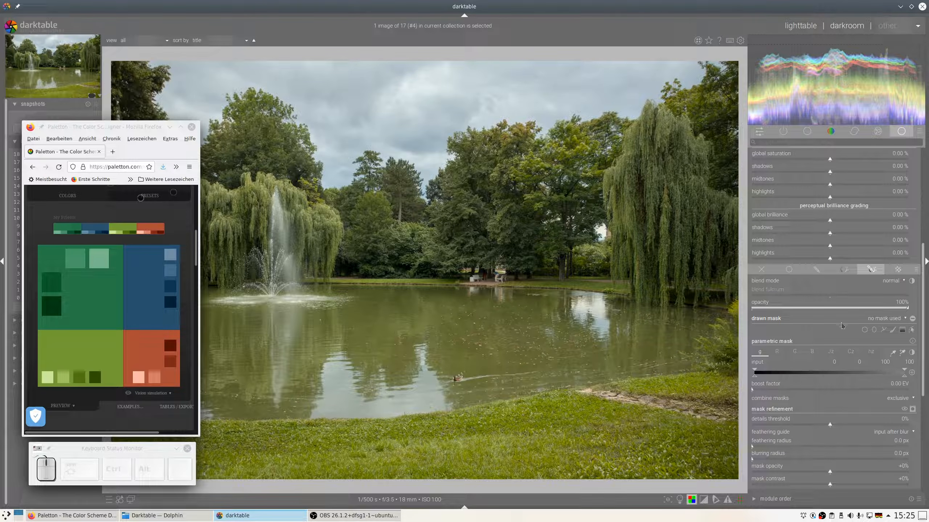
{"action": "left_click", "coordinate": [871, 352]}
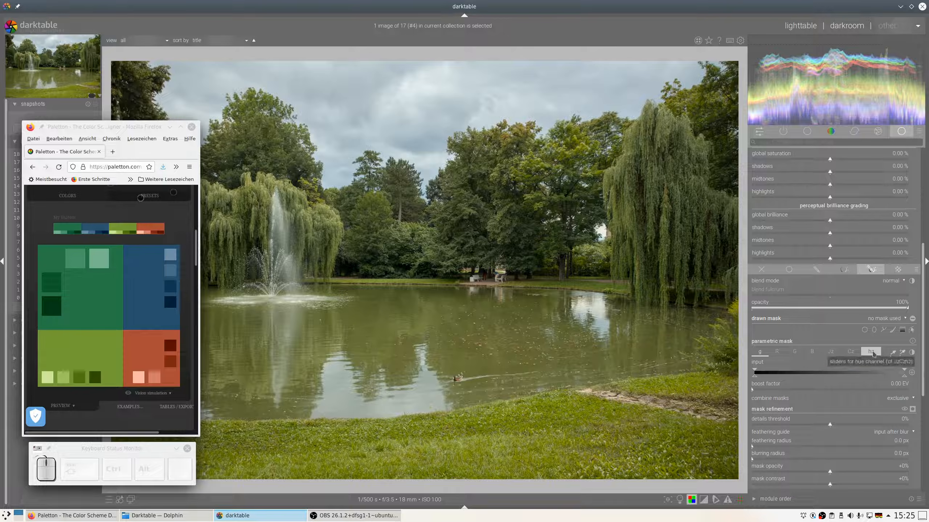
{"action": "left_click", "coordinate": [902, 352]}
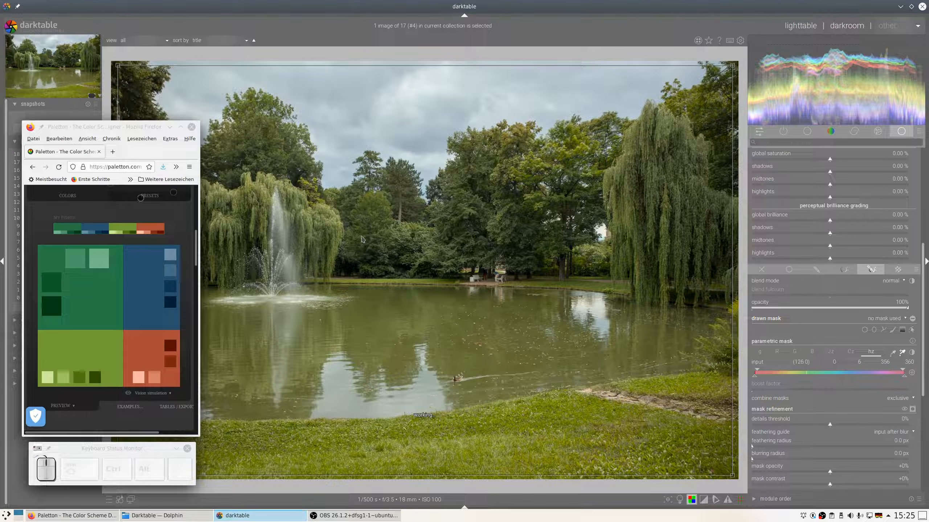
{"action": "left_click_drag", "start_coordinate": [319, 221], "coordinate": [360, 247]}
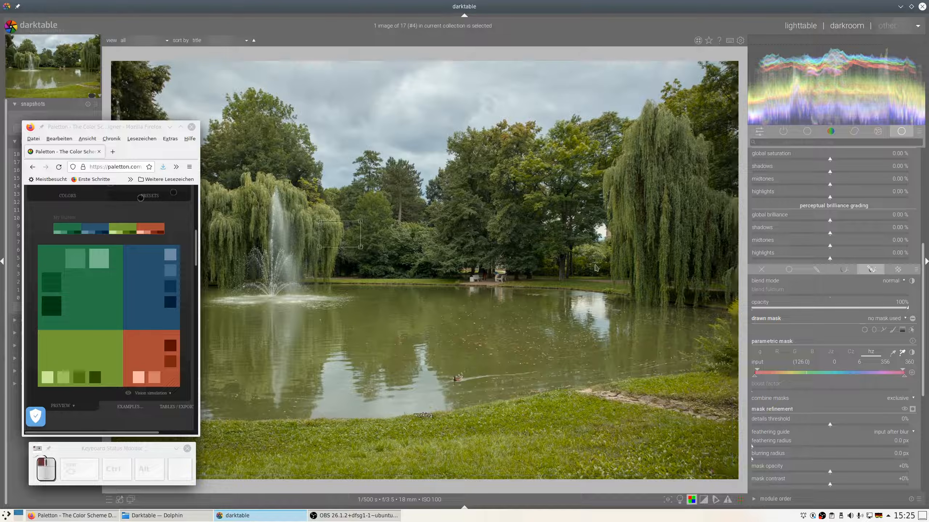
{"action": "left_click", "coordinate": [811, 351]}
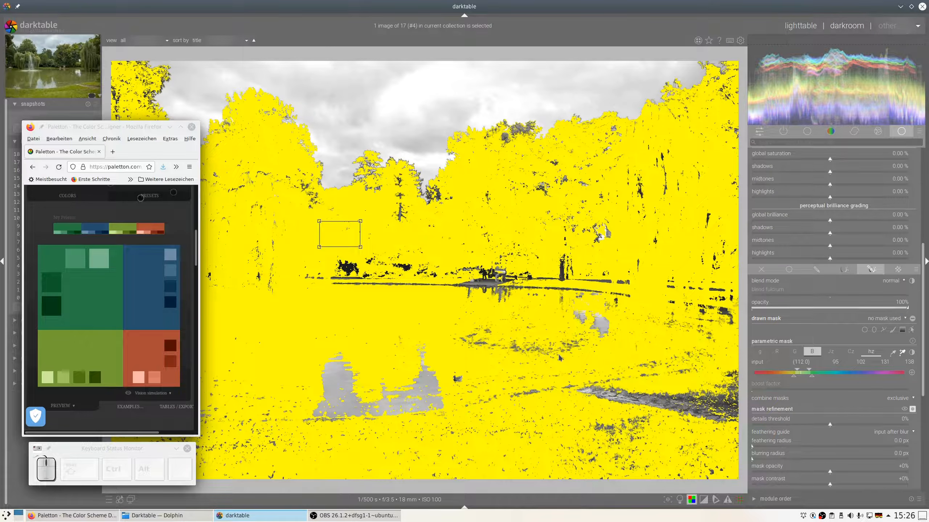
Set the mask's feathering radius to 28.9 px and its lower hue limits to 93 and 105, and check the mask against the photo
{"action": "scroll", "coordinate": [774, 409], "scroll_direction": "down", "scroll_amount": 4}
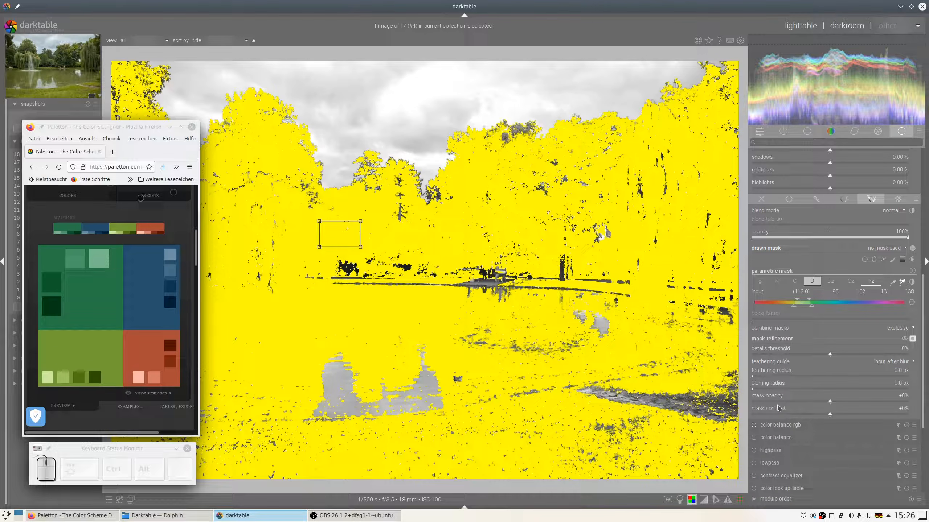
{"action": "left_click", "coordinate": [769, 377]}
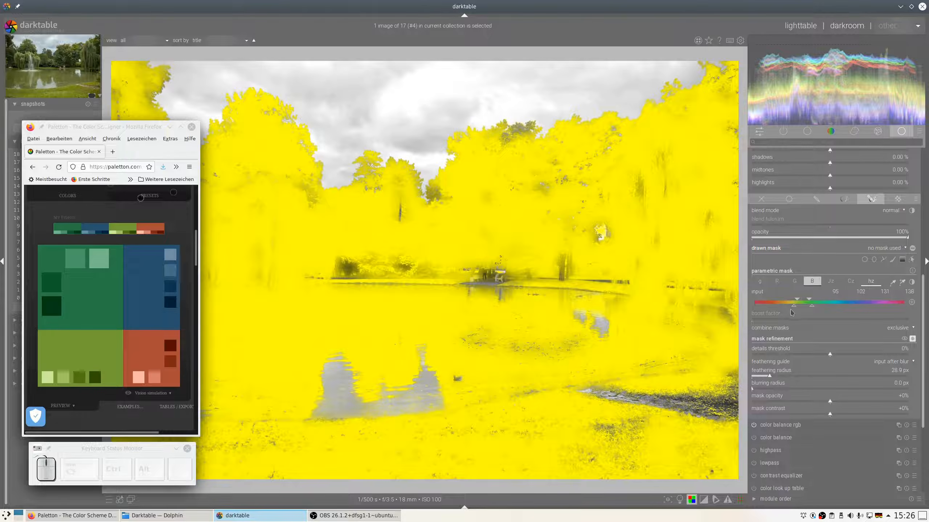
{"action": "left_click_drag", "start_coordinate": [795, 310], "coordinate": [798, 309]}
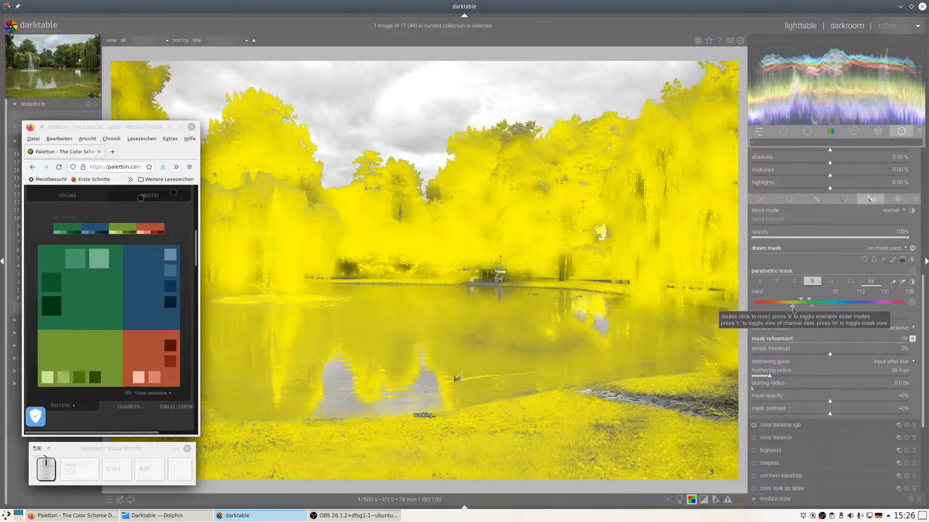
{"action": "left_click_drag", "start_coordinate": [800, 299], "coordinate": [797, 301]}
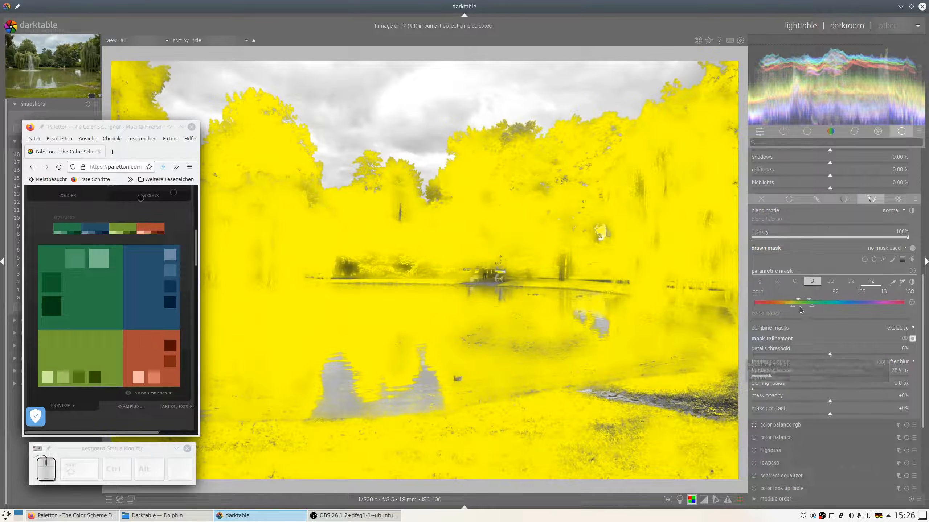
{"action": "left_click", "coordinate": [793, 308]}
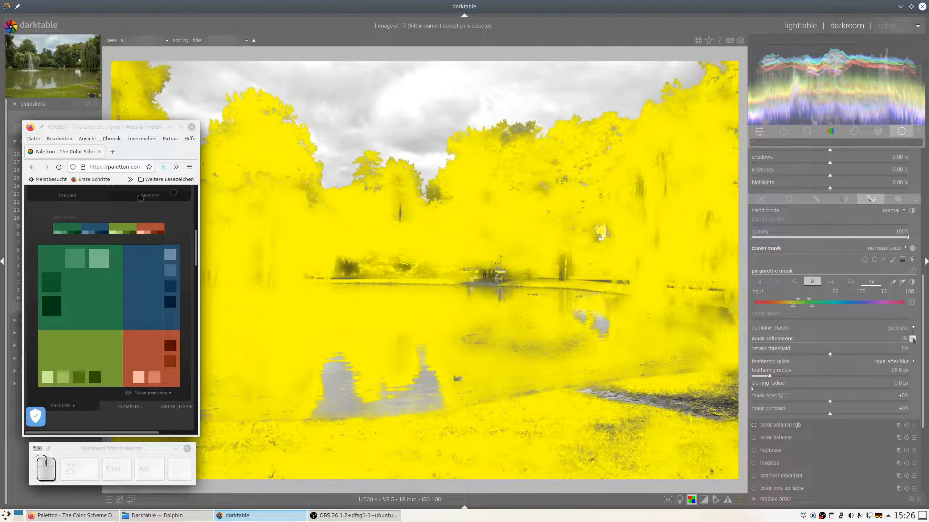
{"action": "left_click", "coordinate": [913, 339]}
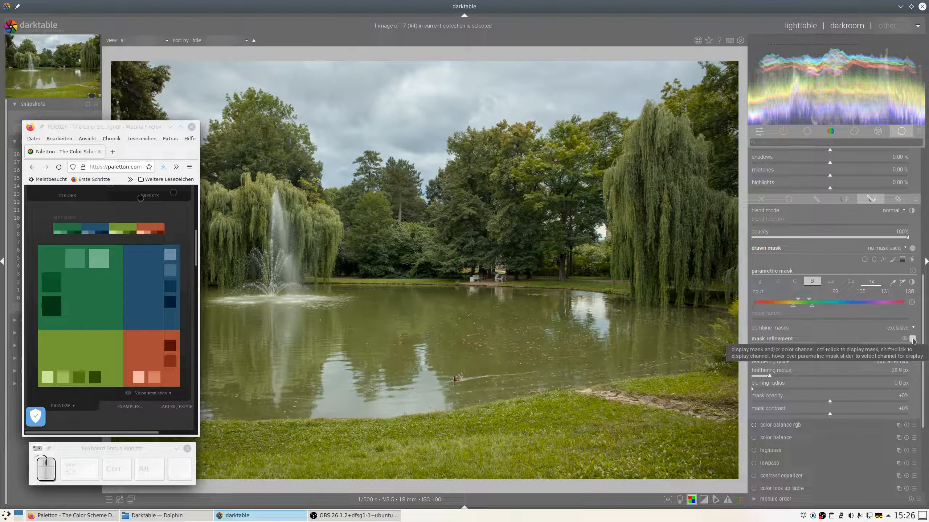
{"action": "left_click", "coordinate": [913, 339]}
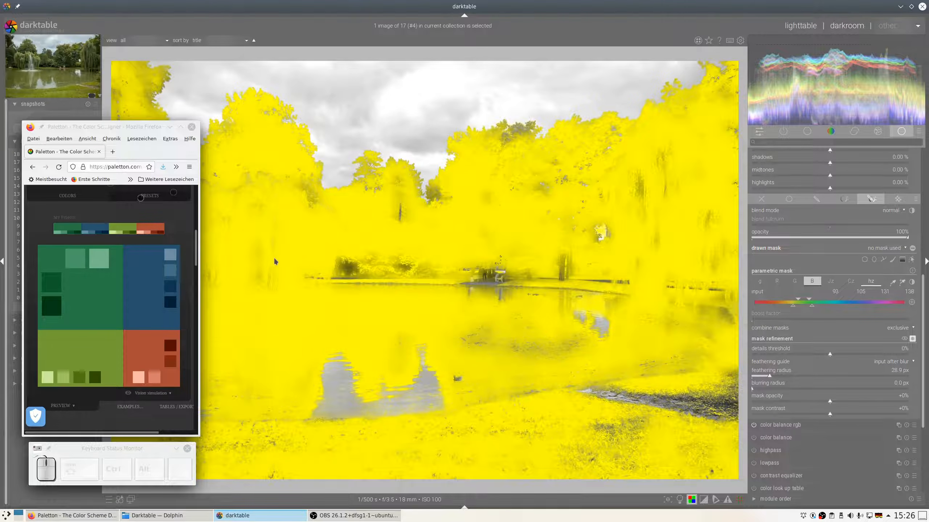
Restrict the greens mask to darker tones with gray channel upper limits of 30.6 and 40.8, and hide the mask overlay
{"action": "left_click", "coordinate": [760, 281]}
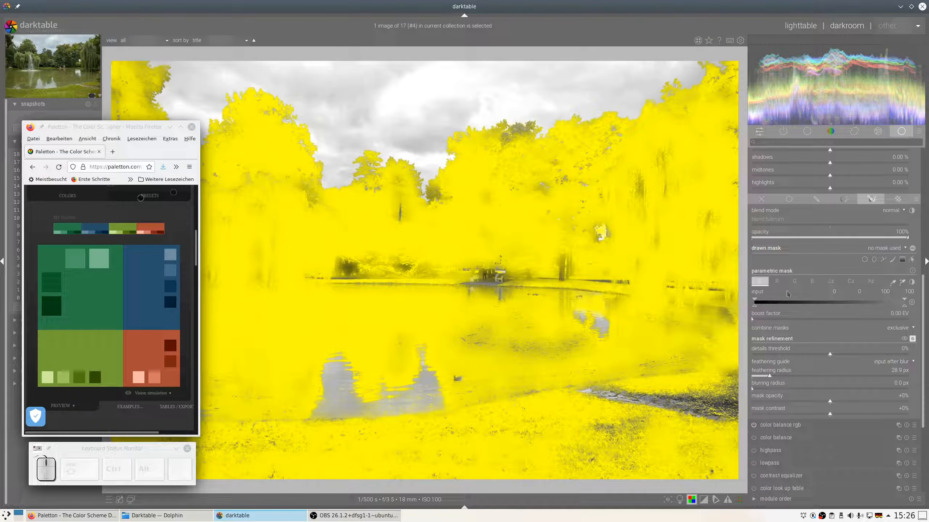
{"action": "mouse_move", "coordinate": [899, 306]}
{"action": "left_mouse_down"}
{"action": "mouse_move", "coordinate": [817, 311]}
{"action": "mouse_move", "coordinate": [800, 302]}
{"action": "left_mouse_up"}
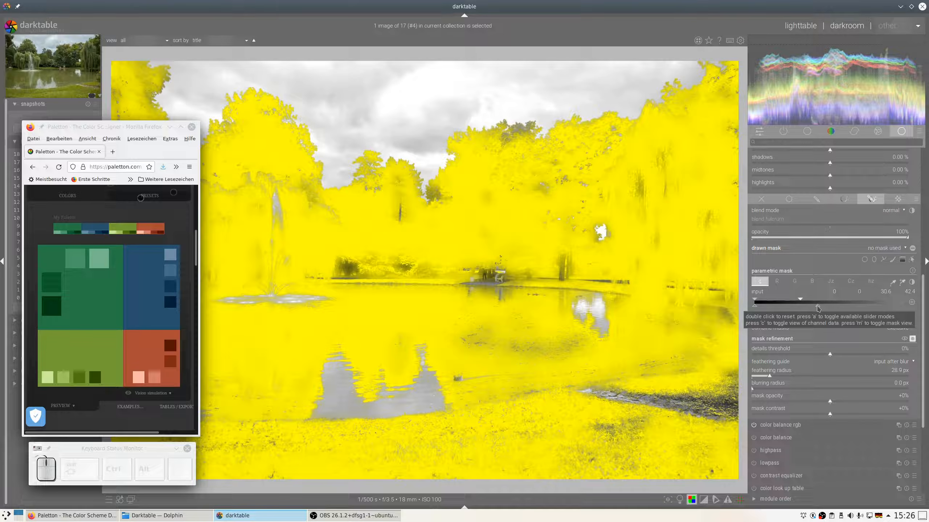
{"action": "left_click_drag", "start_coordinate": [818, 308], "coordinate": [816, 309]}
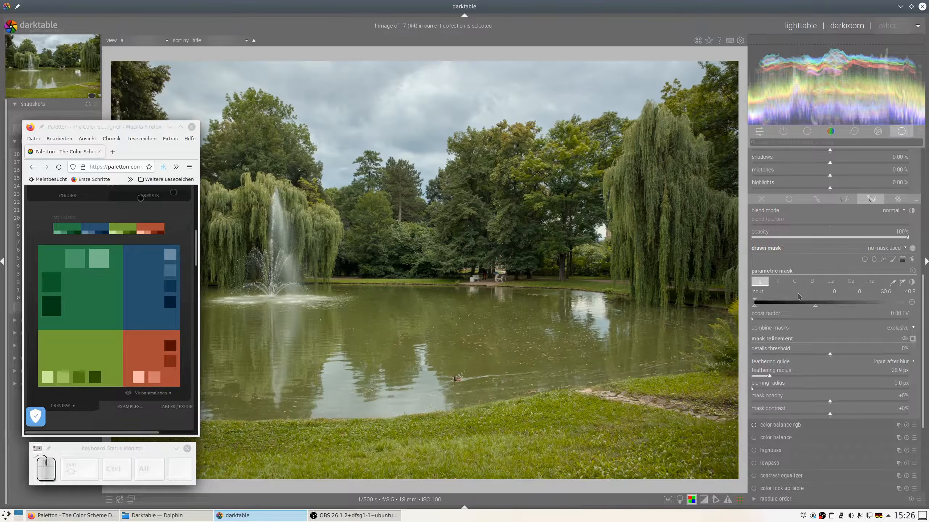
Set the greens instance's global offset to hue 238.89° and chroma 0.14%, and its shadows lift to hue 226.36° and chroma 5.22%
{"action": "scroll", "coordinate": [801, 293], "scroll_direction": "up", "scroll_amount": 6}
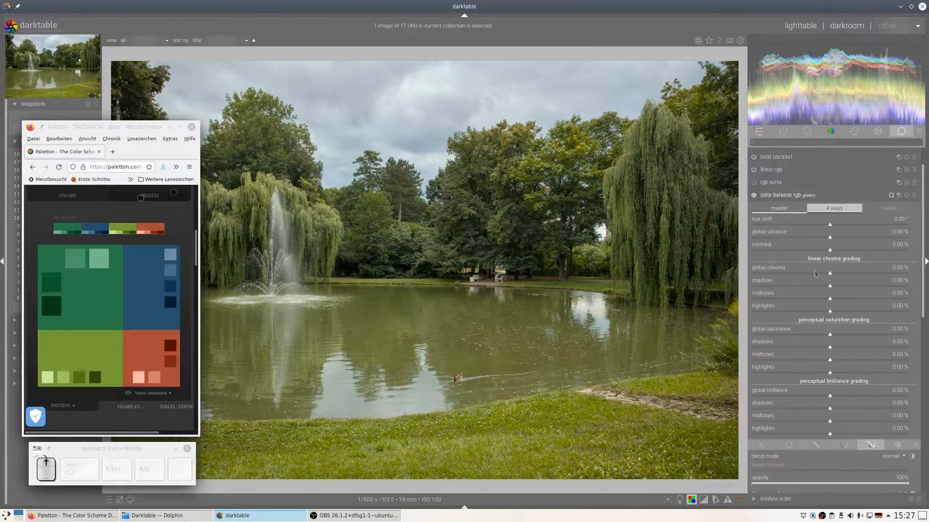
{"action": "left_click", "coordinate": [832, 209]}
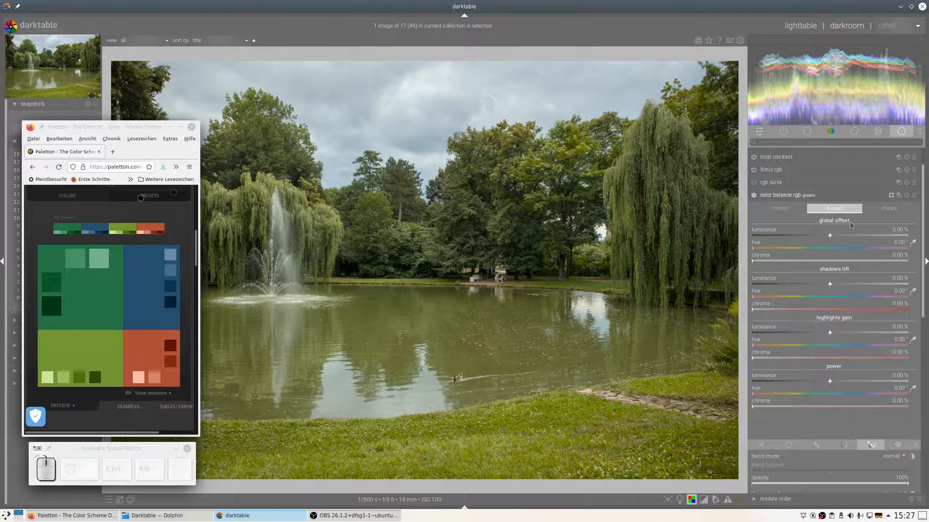
{"action": "left_click_drag", "start_coordinate": [854, 248], "coordinate": [832, 260]}
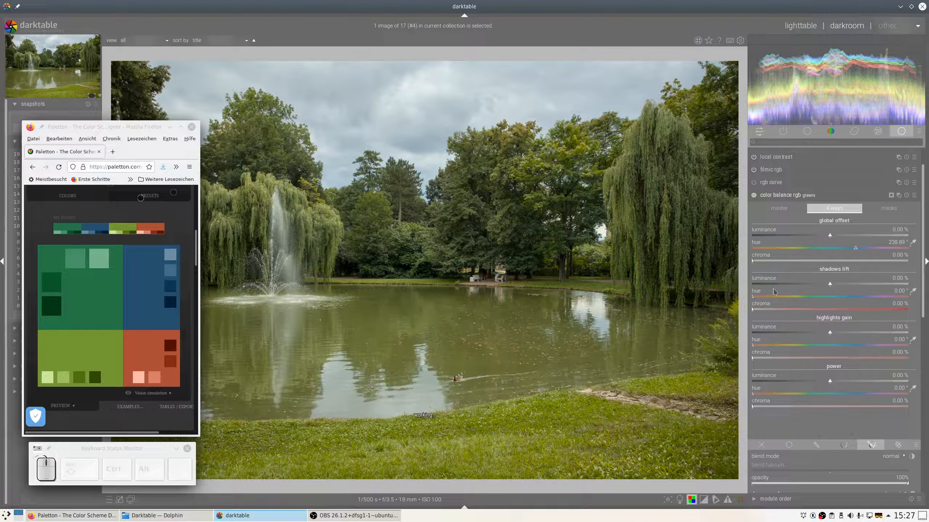
{"action": "left_click", "coordinate": [773, 260]}
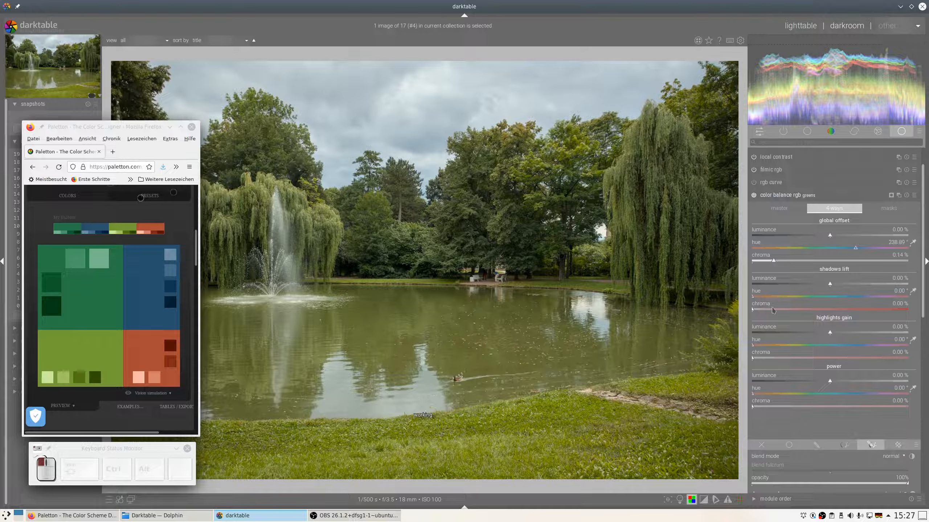
{"action": "left_click", "coordinate": [847, 297]}
{"action": "left_click", "coordinate": [768, 310]}
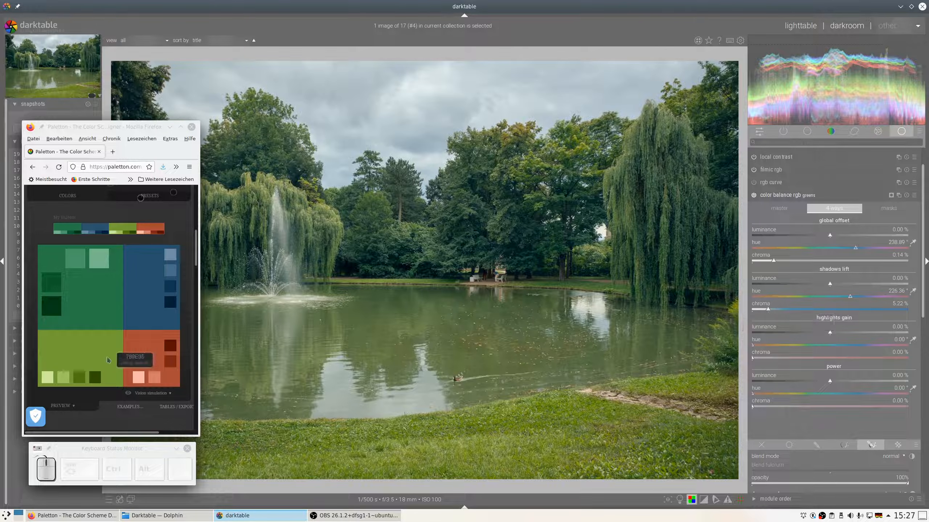
Set the greens instance's highlights gain to hue 90.21° and chroma 3.53%, and its power to hue 67.66° and chroma 0.81%
{"action": "left_click", "coordinate": [790, 346]}
{"action": "left_click", "coordinate": [780, 358]}
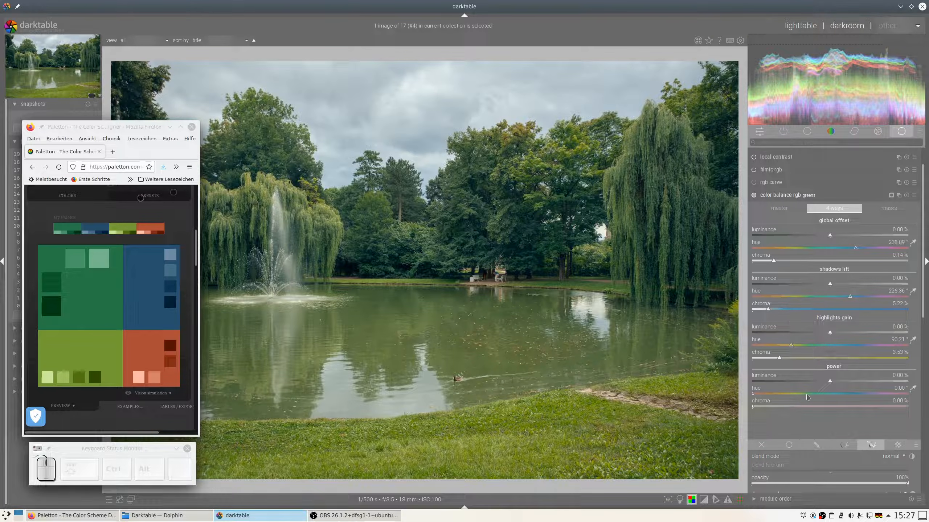
{"action": "left_click", "coordinate": [781, 396]}
{"action": "left_click", "coordinate": [764, 406]}
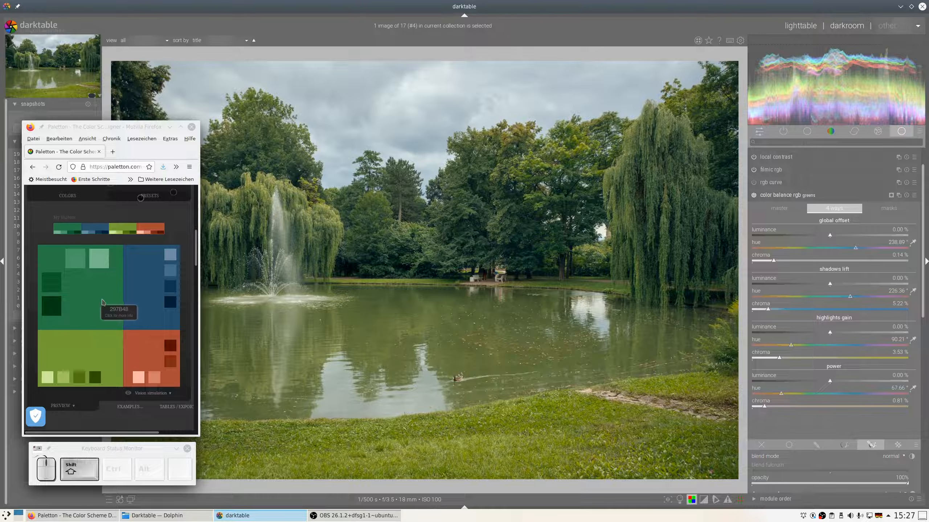
{"action": "left_click_drag", "start_coordinate": [97, 301], "coordinate": [516, 240]}
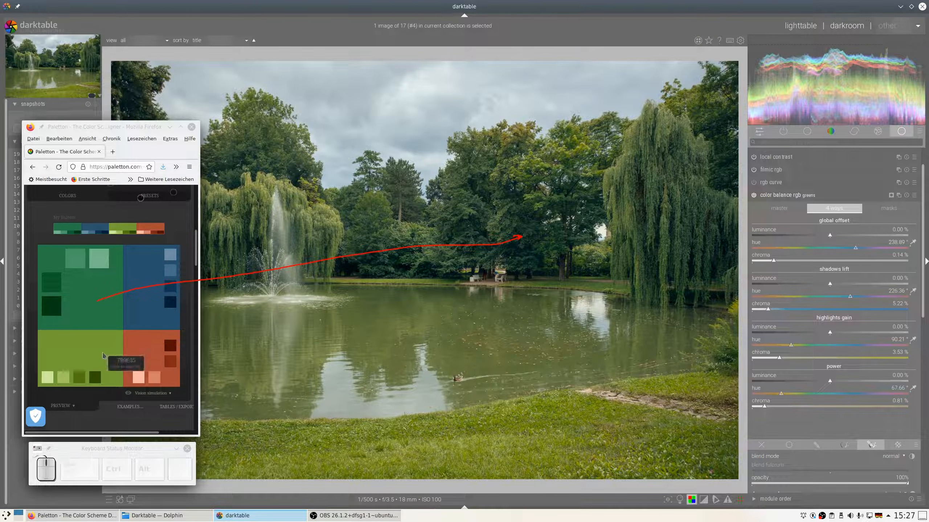
{"action": "mouse_move", "coordinate": [95, 360]}
{"action": "left_mouse_down"}
{"action": "mouse_move", "coordinate": [216, 211]}
{"action": "mouse_move", "coordinate": [259, 194]}
{"action": "left_mouse_up"}
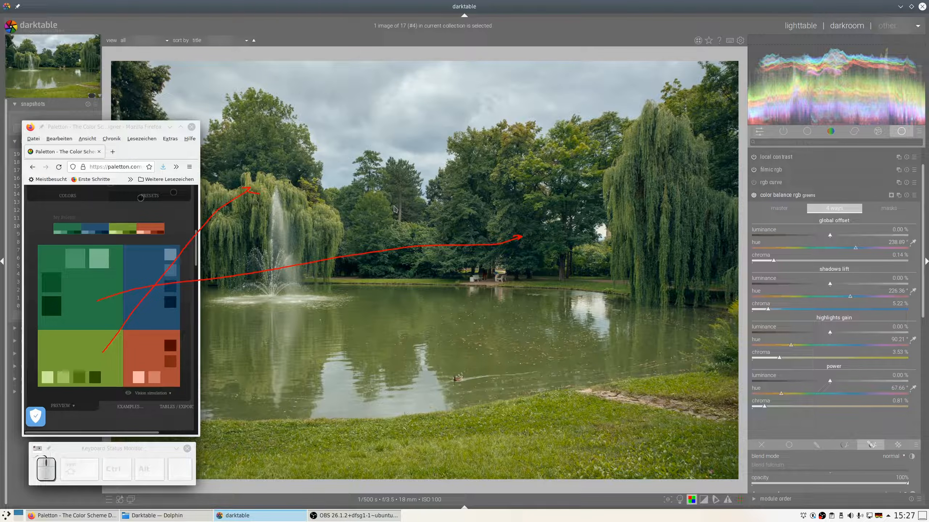
{"action": "key", "text": "shift+super+F11"}
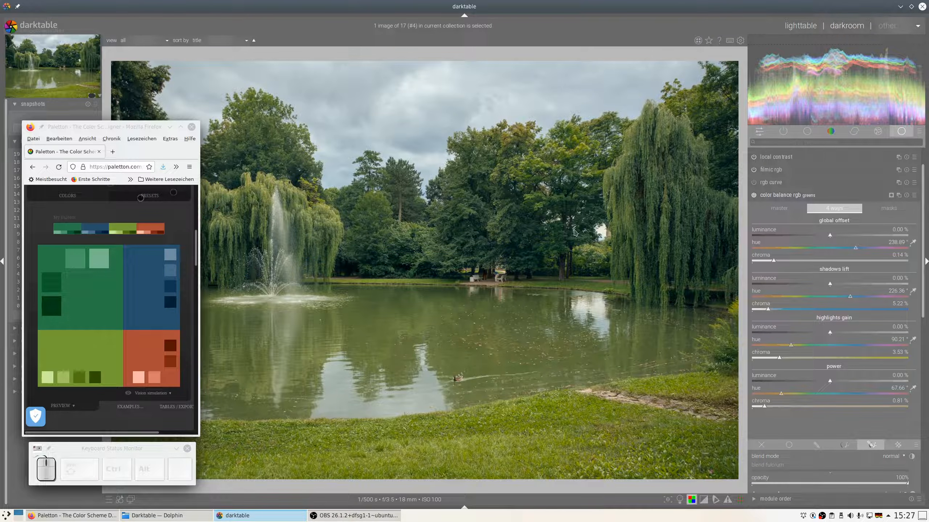
Collapse the greens module, create a new color balance rgb instance above it and rename it "blue"
{"action": "left_click", "coordinate": [776, 198]}
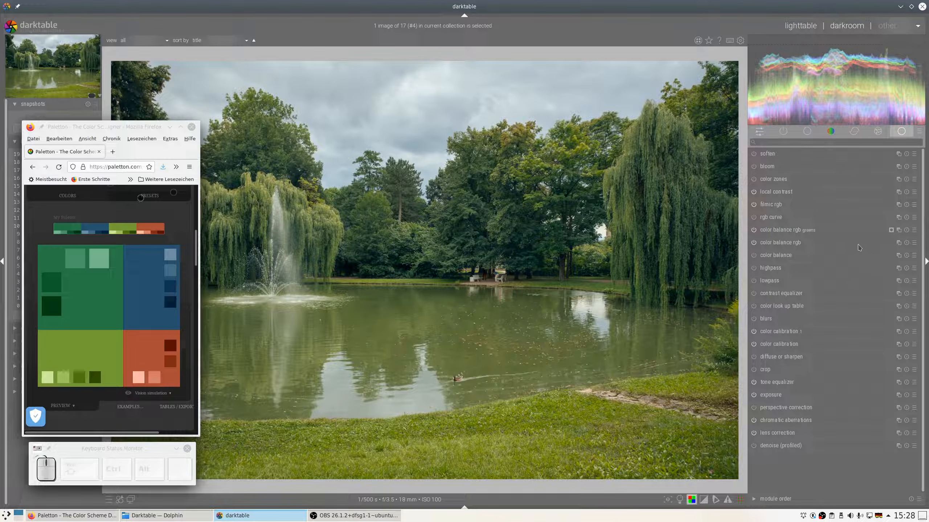
{"action": "left_click", "coordinate": [898, 229]}
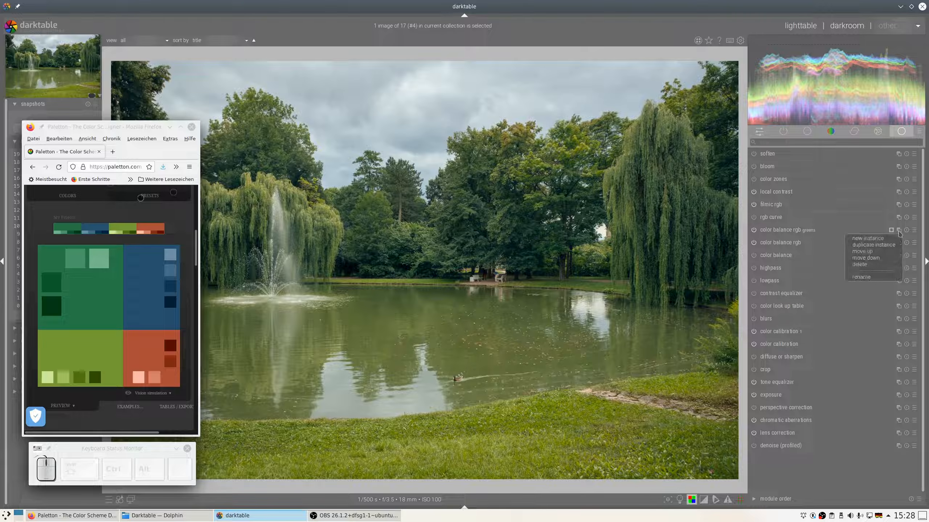
{"action": "left_click", "coordinate": [875, 240]}
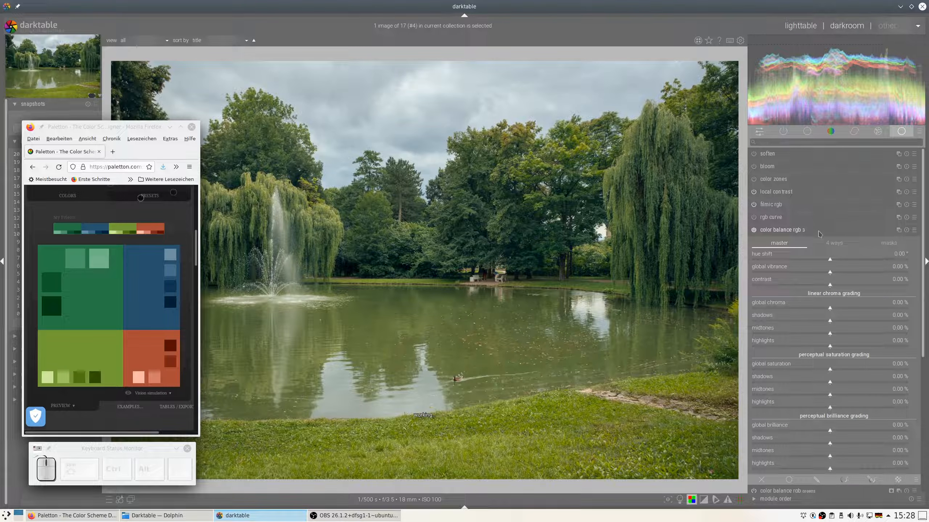
{"action": "left_click", "coordinate": [898, 229]}
{"action": "left_click", "coordinate": [876, 279]}
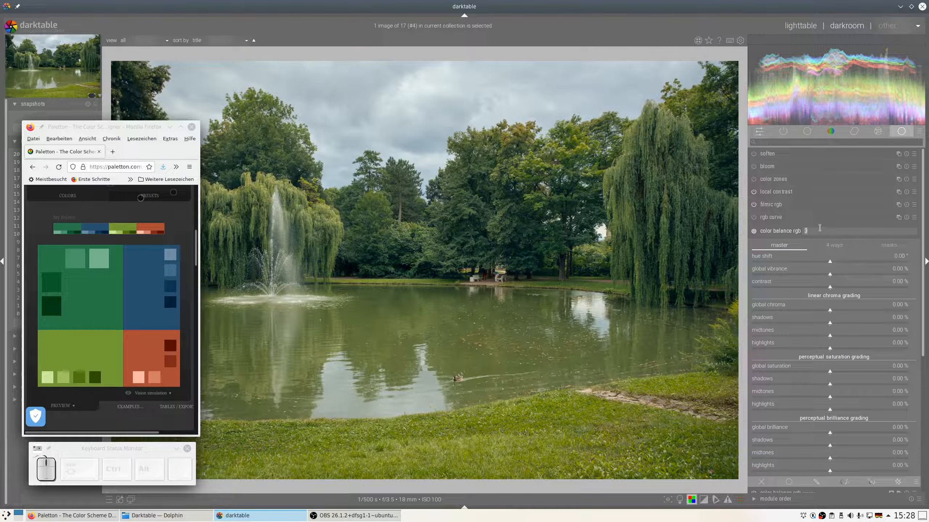
{"action": "type", "text": "blue"}
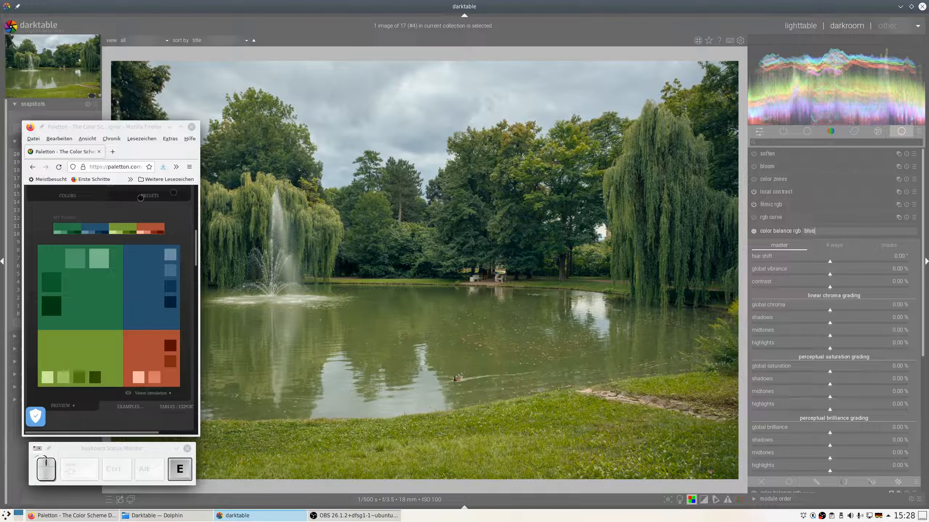
{"action": "key", "text": "Return"}
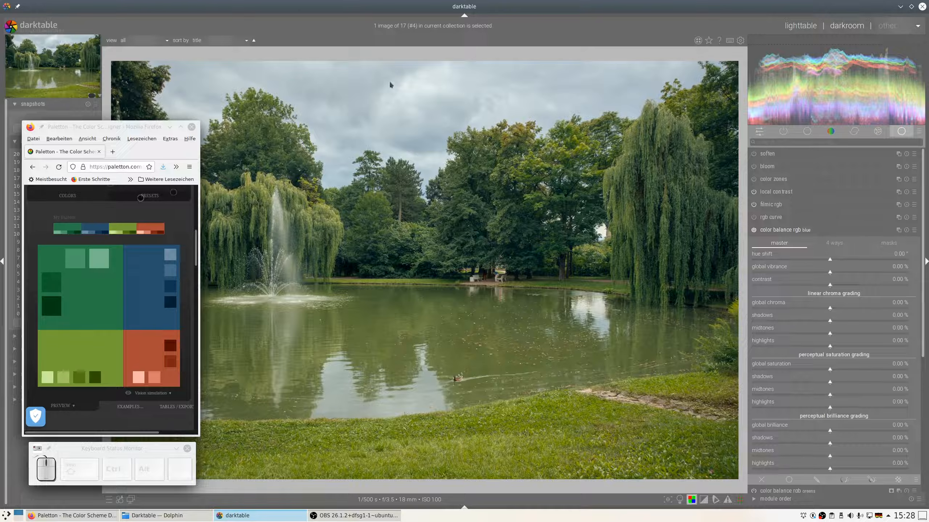
Give the blue instance a drawn and parametric mask with its hue range sampled from an area of the cloudy sky
{"action": "scroll", "coordinate": [838, 234], "scroll_direction": "down", "scroll_amount": 3}
{"action": "left_click", "coordinate": [871, 376]}
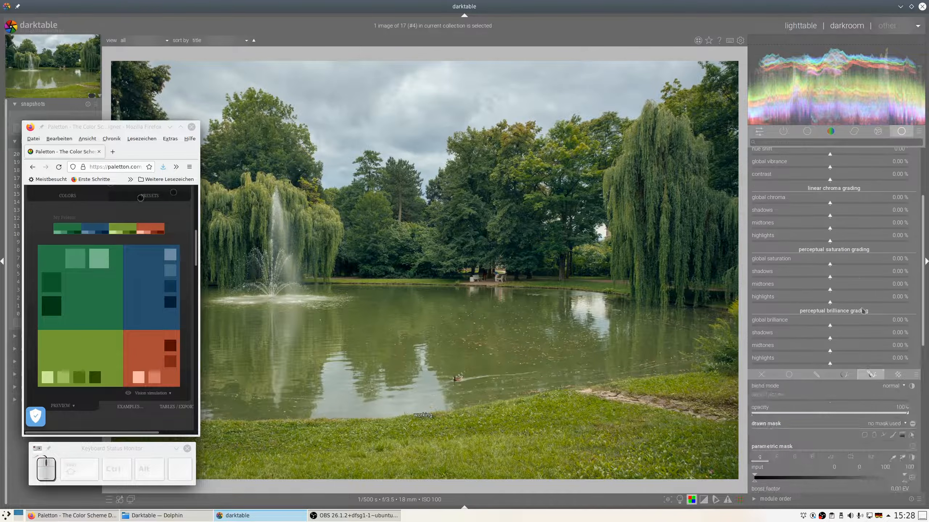
{"action": "scroll", "coordinate": [858, 329], "scroll_direction": "down", "scroll_amount": 4}
{"action": "left_click", "coordinate": [872, 317]}
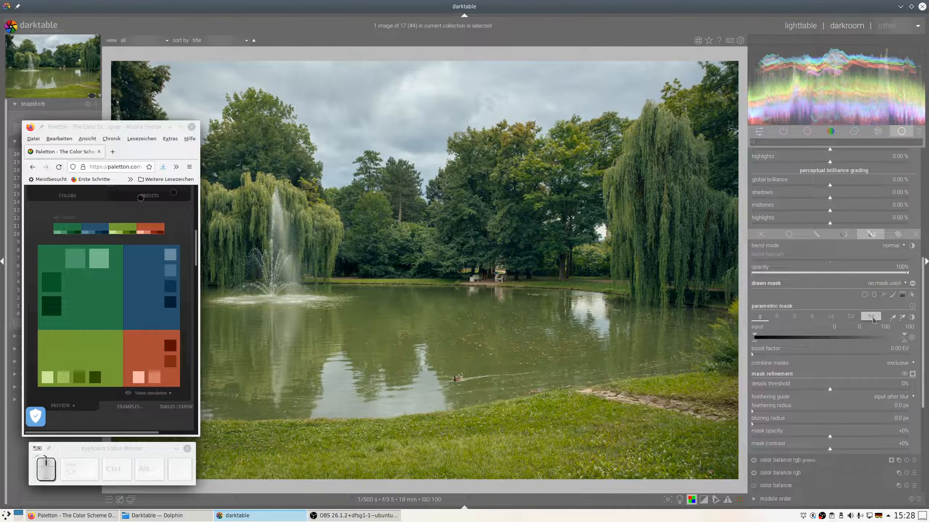
{"action": "left_click", "coordinate": [871, 317]}
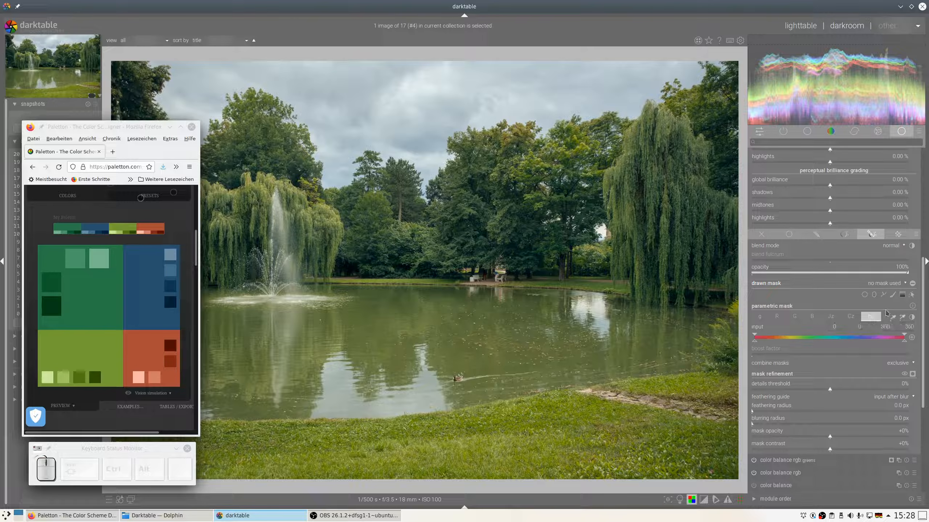
{"action": "left_click", "coordinate": [901, 317]}
{"action": "left_click_drag", "start_coordinate": [346, 99], "coordinate": [471, 140]}
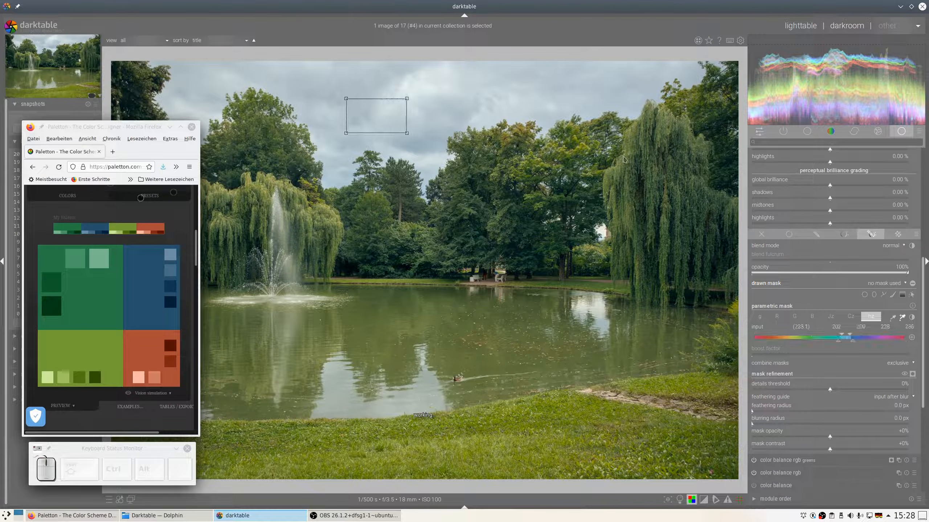
With the mask overlay shown, set the blue mask's feathering radius to 29.4 px and both upper hue limits to 259, then hide the overlay
{"action": "left_click", "coordinate": [912, 375]}
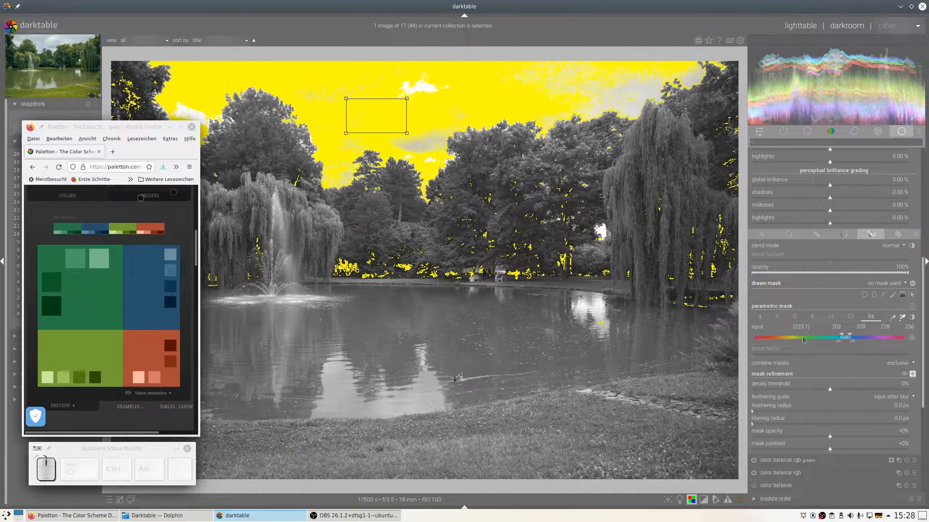
{"action": "left_click", "coordinate": [768, 413]}
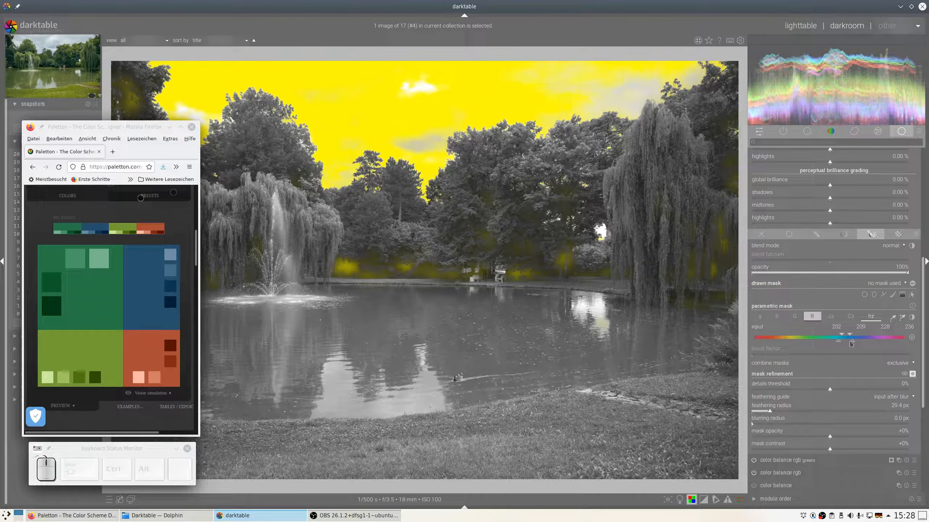
{"action": "left_click_drag", "start_coordinate": [852, 342], "coordinate": [862, 336]}
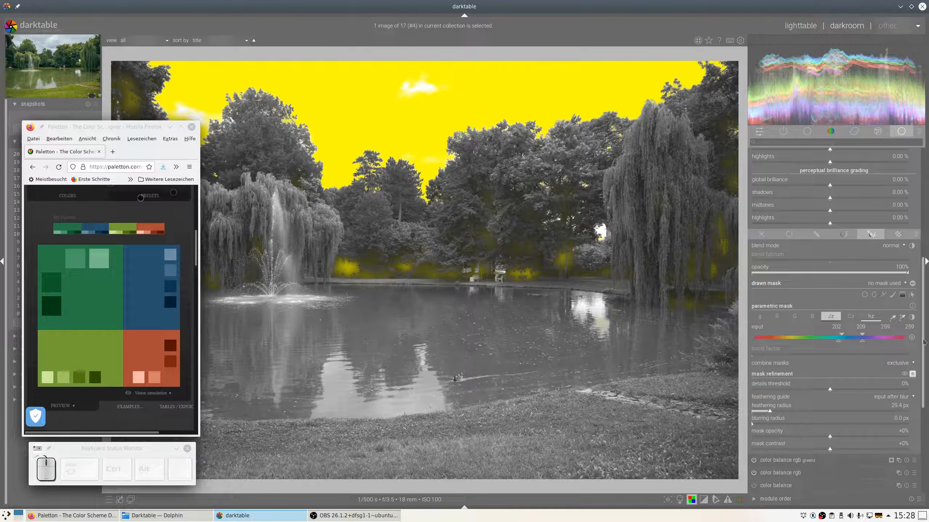
{"action": "left_click", "coordinate": [912, 374]}
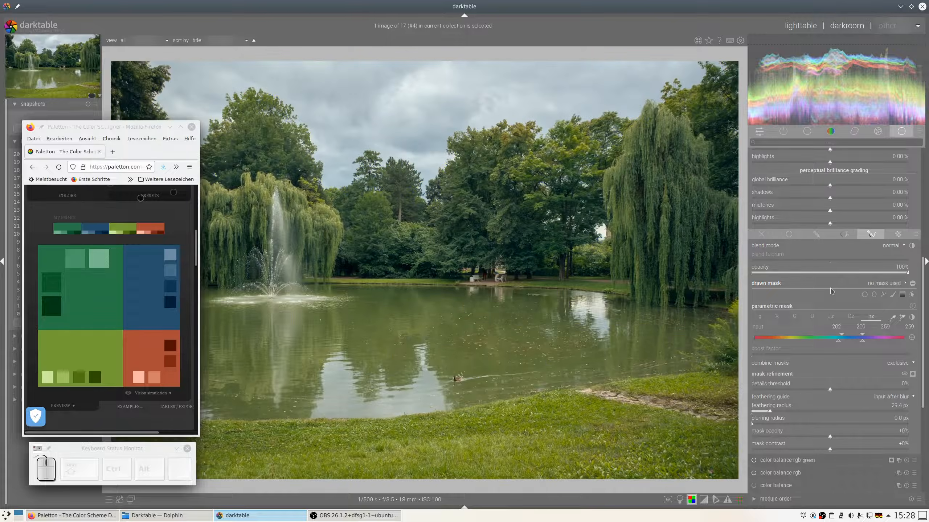
Set the blue instance's global offset to hue 253.09° and chroma 0.08%
{"action": "scroll", "coordinate": [848, 246], "scroll_direction": "up", "scroll_amount": 5}
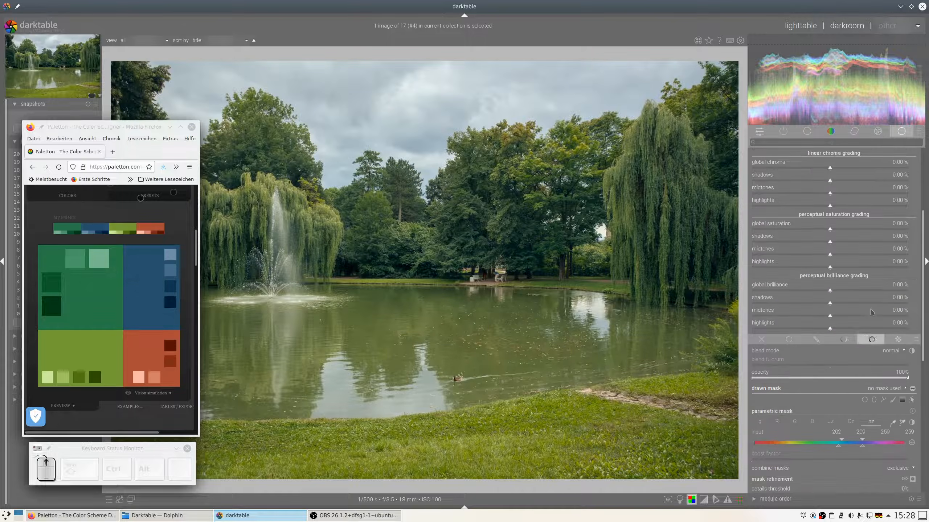
{"action": "left_click", "coordinate": [834, 173]}
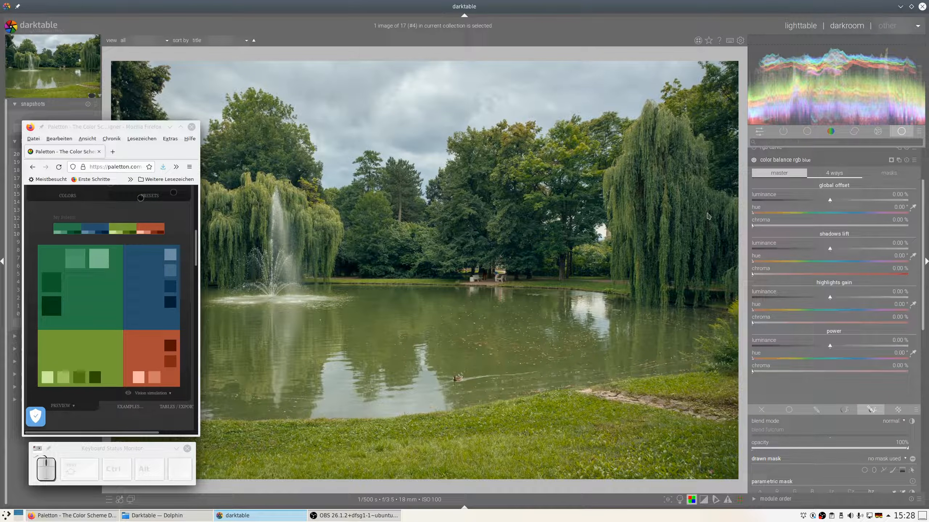
{"action": "left_click", "coordinate": [861, 213]}
{"action": "left_click", "coordinate": [764, 226]}
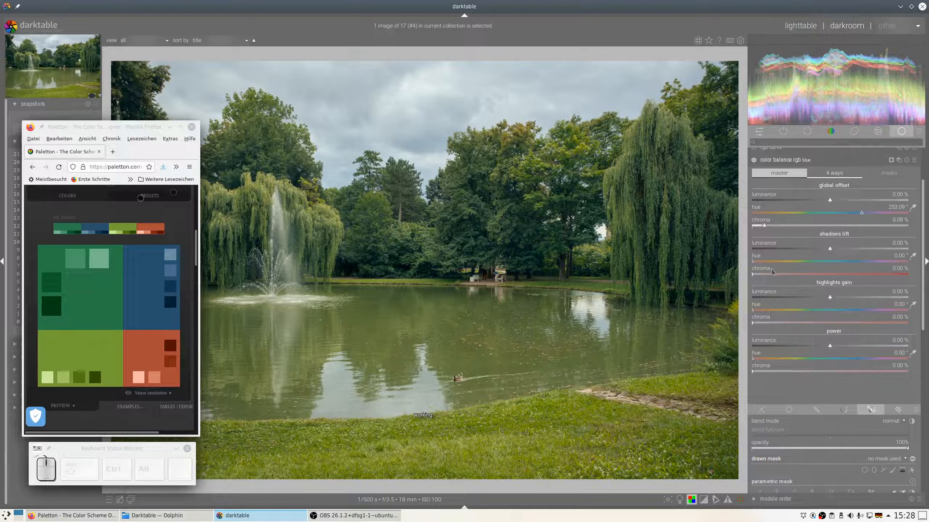
Set the blue instance's shadows lift to hue 234.71° and chroma 7.77%, and its power to hue 236.38° and chroma 1.18%
{"action": "left_click", "coordinate": [853, 262]}
{"action": "left_click", "coordinate": [768, 276]}
{"action": "left_click", "coordinate": [775, 275]}
{"action": "left_click", "coordinate": [853, 359]}
{"action": "left_click", "coordinate": [770, 371]}
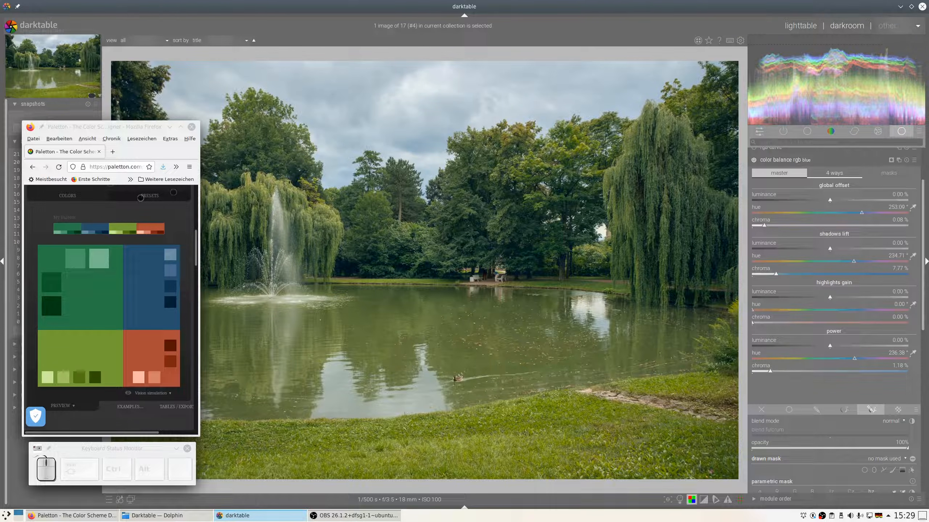
Collapse the blue instance and create another new color balance rgb instance above it
{"action": "scroll", "coordinate": [831, 268], "scroll_direction": "up", "scroll_amount": 3}
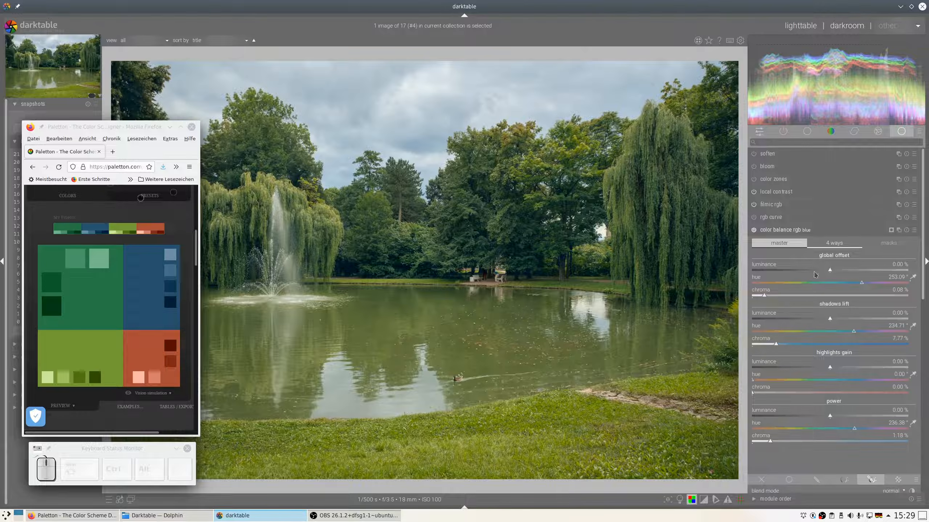
{"action": "left_click", "coordinate": [797, 231]}
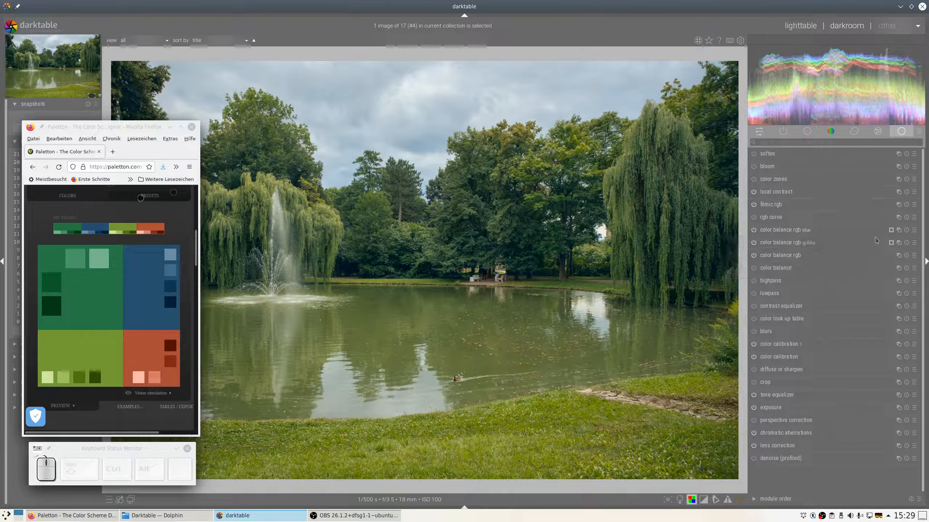
{"action": "left_click", "coordinate": [898, 230]}
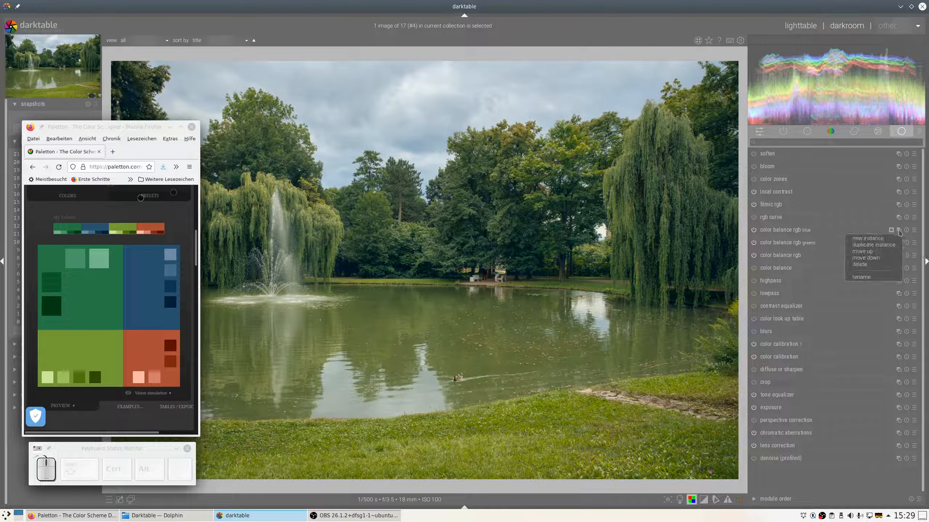
{"action": "left_click", "coordinate": [881, 238]}
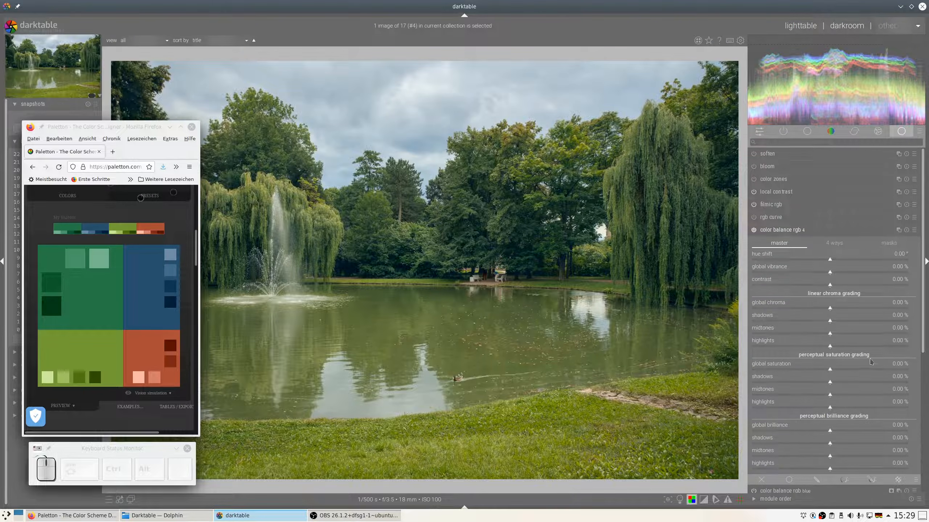
Give the new instance a drawn and parametric mask with its hue range sampled from the stone path on the bank
{"action": "scroll", "coordinate": [857, 295], "scroll_direction": "down", "scroll_amount": 3}
{"action": "left_click", "coordinate": [875, 377]}
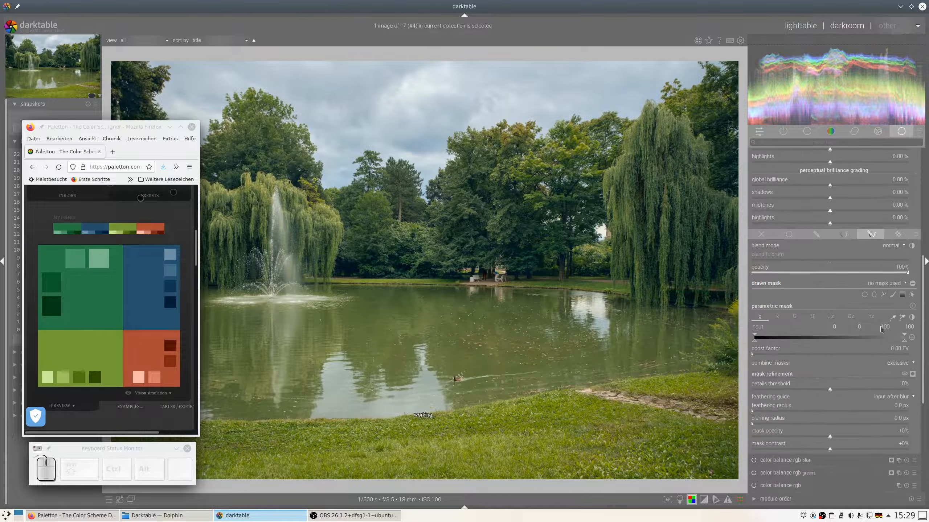
{"action": "left_click", "coordinate": [871, 316]}
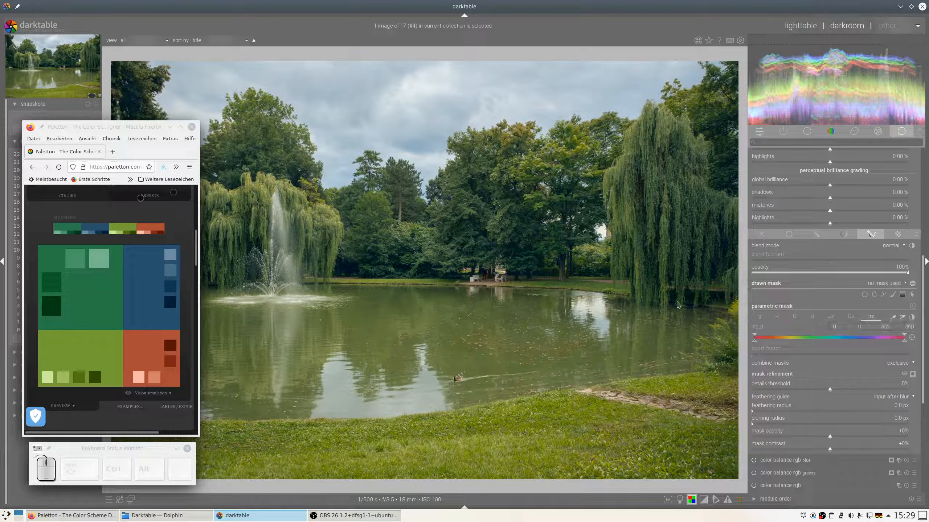
{"action": "left_click", "coordinate": [902, 316]}
{"action": "left_click_drag", "start_coordinate": [640, 398], "coordinate": [651, 404]}
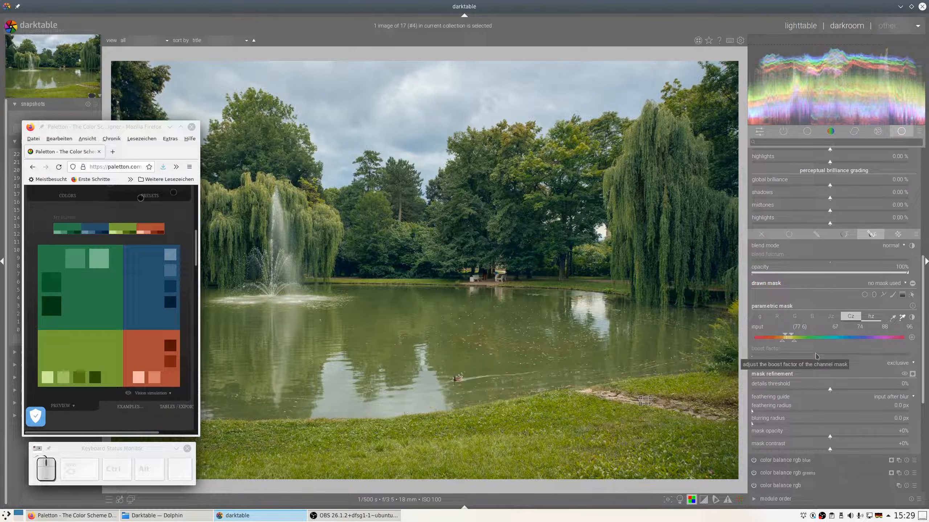
With the mask overlay shown, set the path mask's feathering radius to 20.8 px and mask contrast to +9%, then hide the overlay
{"action": "left_click", "coordinate": [912, 374]}
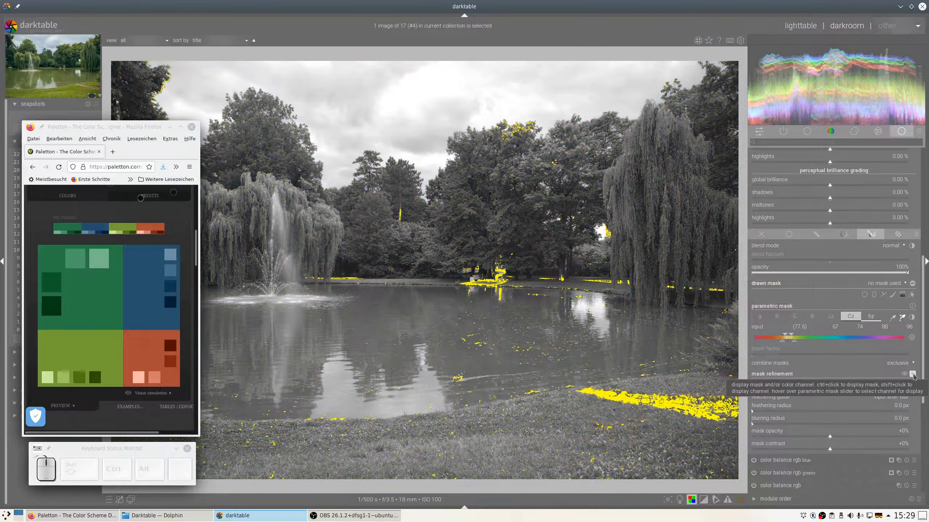
{"action": "left_click_drag", "start_coordinate": [769, 408], "coordinate": [764, 413]}
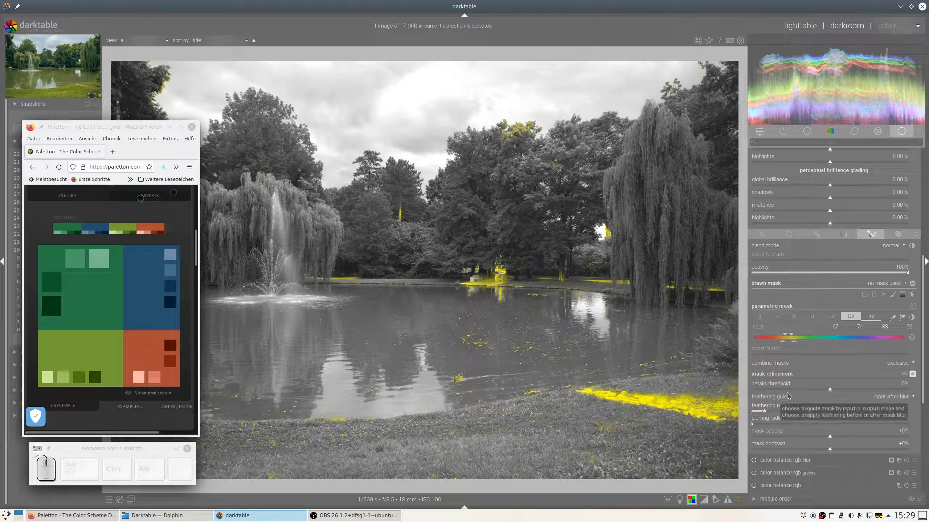
{"action": "left_click", "coordinate": [840, 452]}
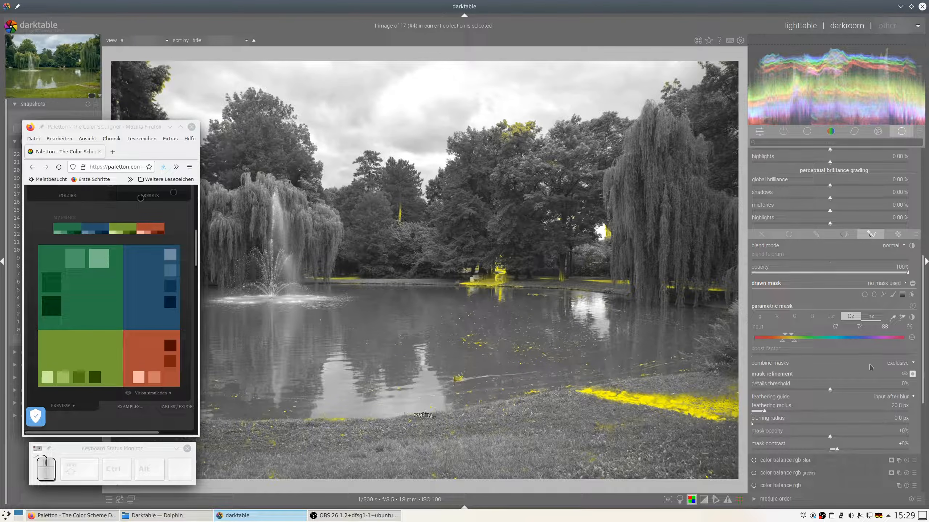
{"action": "left_click", "coordinate": [911, 374]}
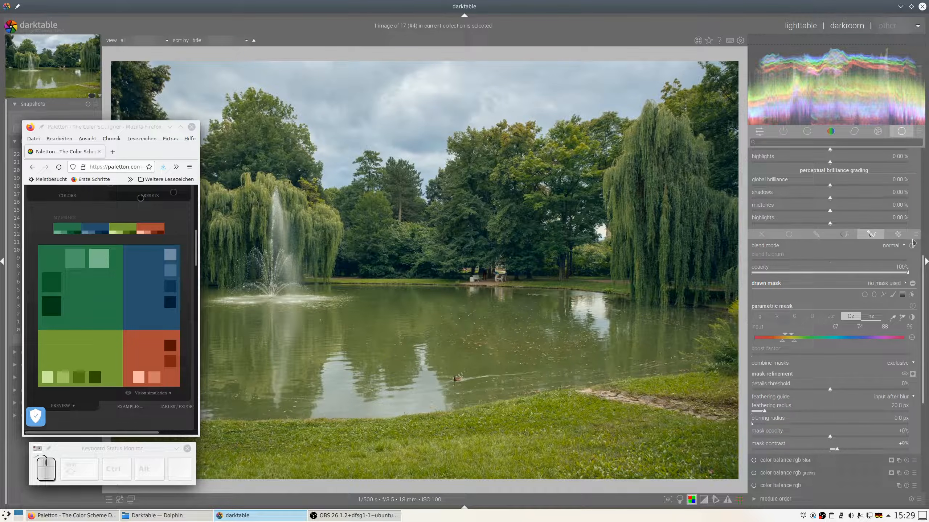
Set the path instance's global offset to hue 31.74° and chroma 0.07%, and its shadows lift to hue 30.90° and chroma 3.60%
{"action": "scroll", "coordinate": [913, 242], "scroll_direction": "up", "scroll_amount": 5}
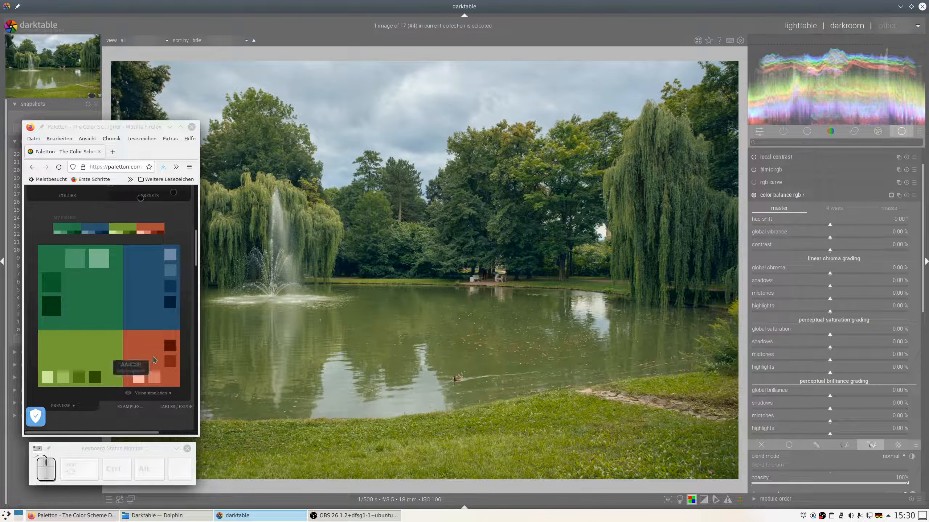
{"action": "left_click", "coordinate": [824, 211]}
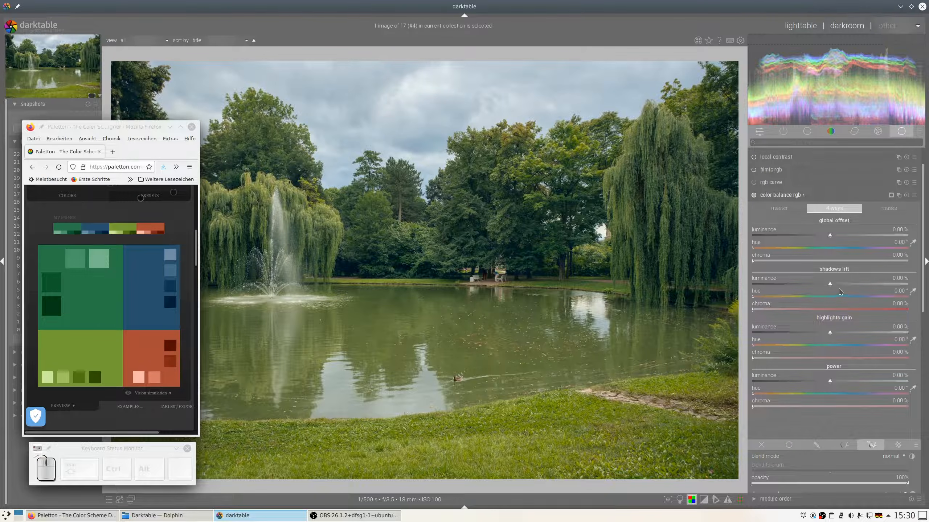
{"action": "left_click", "coordinate": [765, 248]}
{"action": "left_click", "coordinate": [775, 260]}
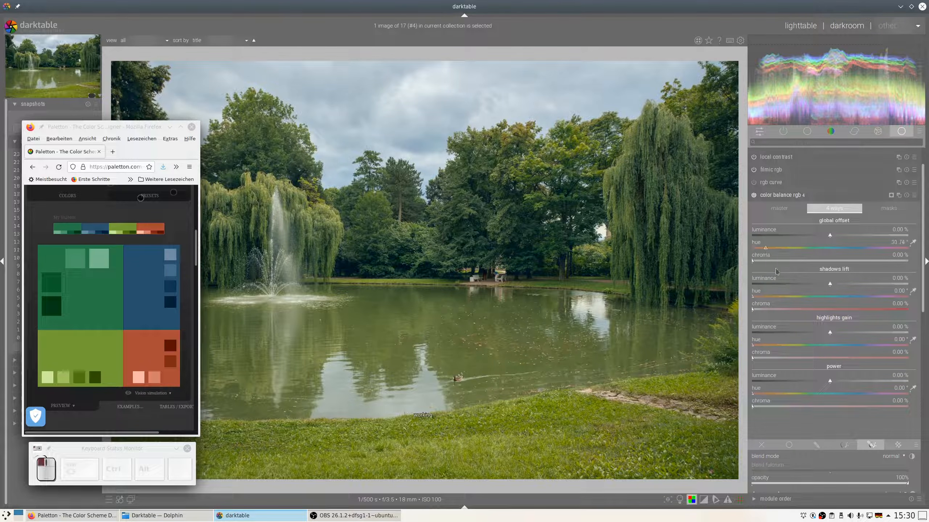
{"action": "left_click", "coordinate": [765, 297]}
{"action": "left_click", "coordinate": [772, 310]}
{"action": "left_click", "coordinate": [762, 260]}
{"action": "left_click", "coordinate": [763, 310]}
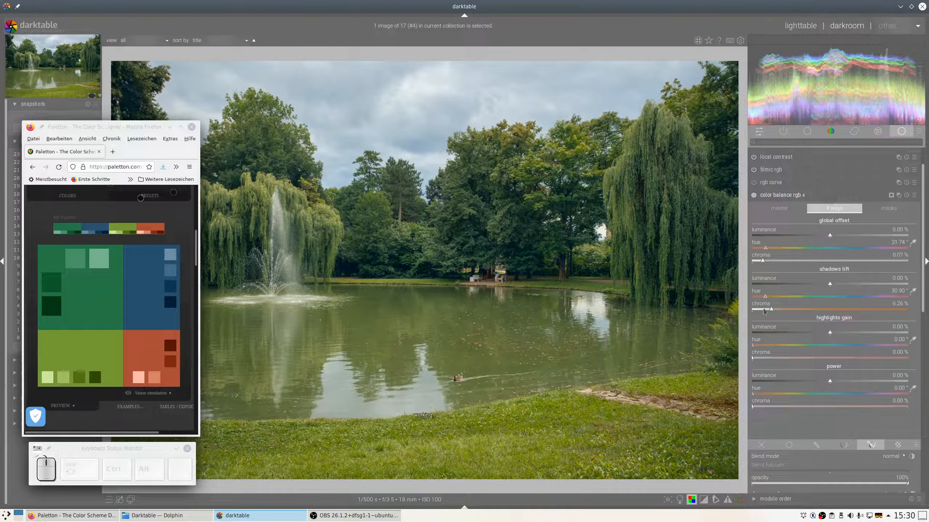
Set the path instance's power to hue 27.56° and chroma 1.35%, and its highlights gain to hue 68.49° and chroma 1.48%
{"action": "left_click", "coordinate": [763, 394]}
{"action": "left_click", "coordinate": [761, 407]}
{"action": "left_click", "coordinate": [772, 407]}
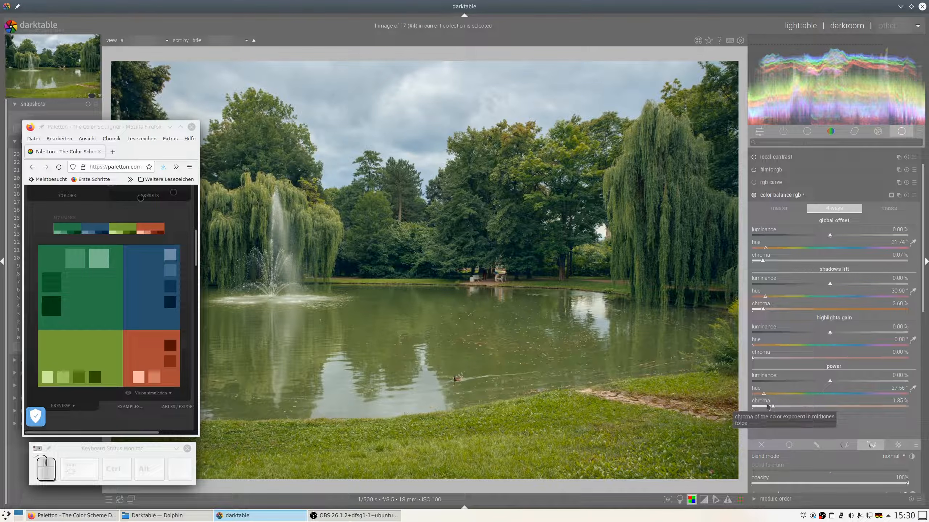
{"action": "left_click", "coordinate": [781, 346]}
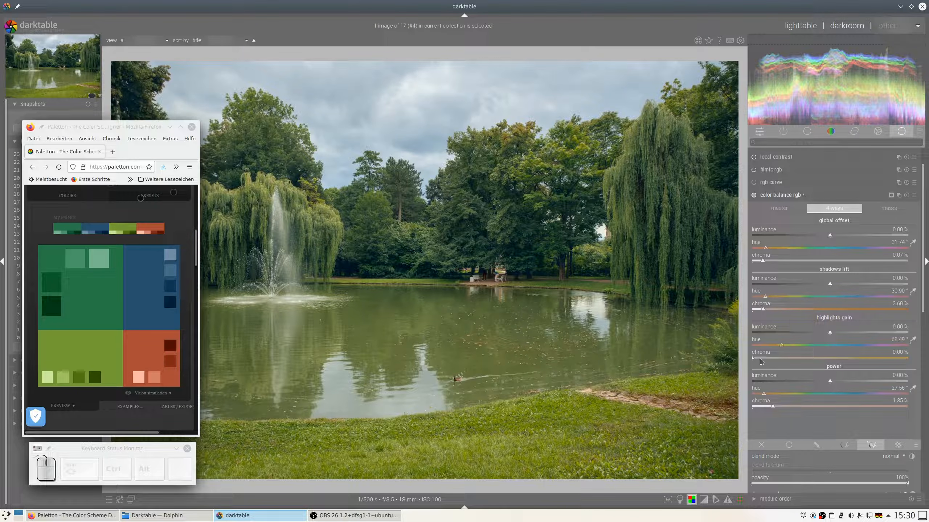
{"action": "left_click_drag", "start_coordinate": [760, 360], "coordinate": [764, 359]}
Collapse the path's color balance rgb instance and rename it as reds
{"action": "left_click", "coordinate": [786, 196]}
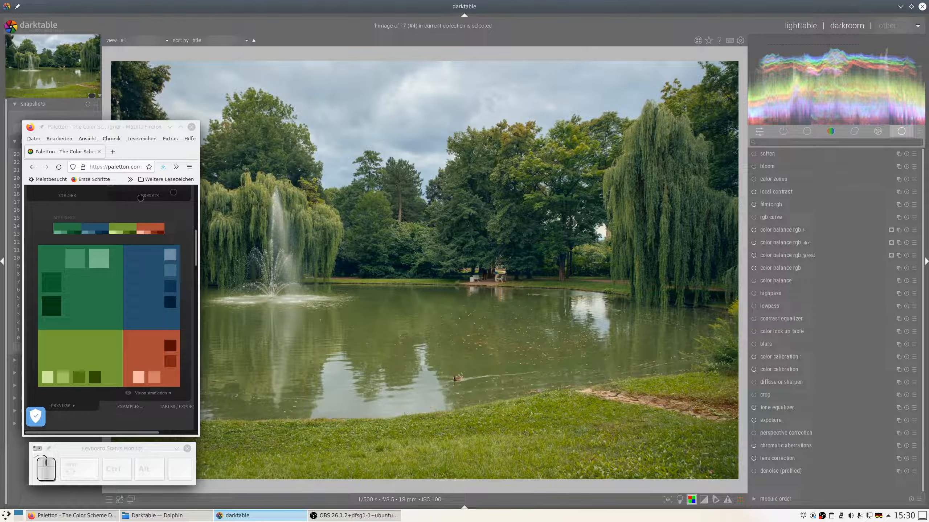
{"action": "right_click", "coordinate": [798, 233]}
{"action": "left_click", "coordinate": [899, 229]}
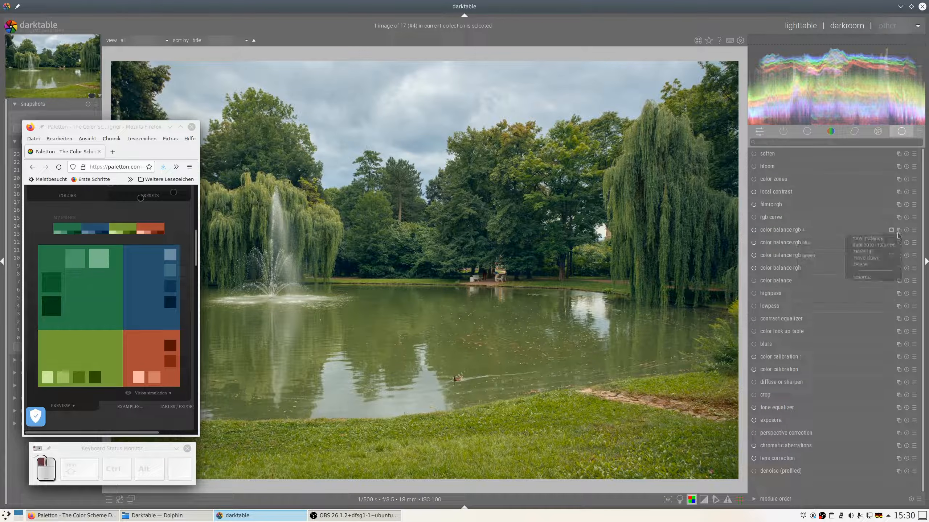
{"action": "left_click", "coordinate": [861, 276]}
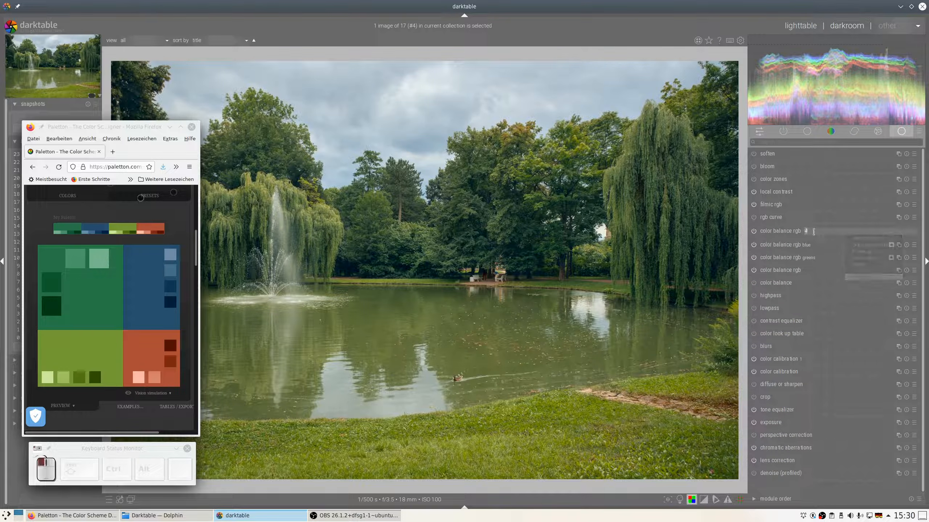
{"action": "type", "text": "reds"}
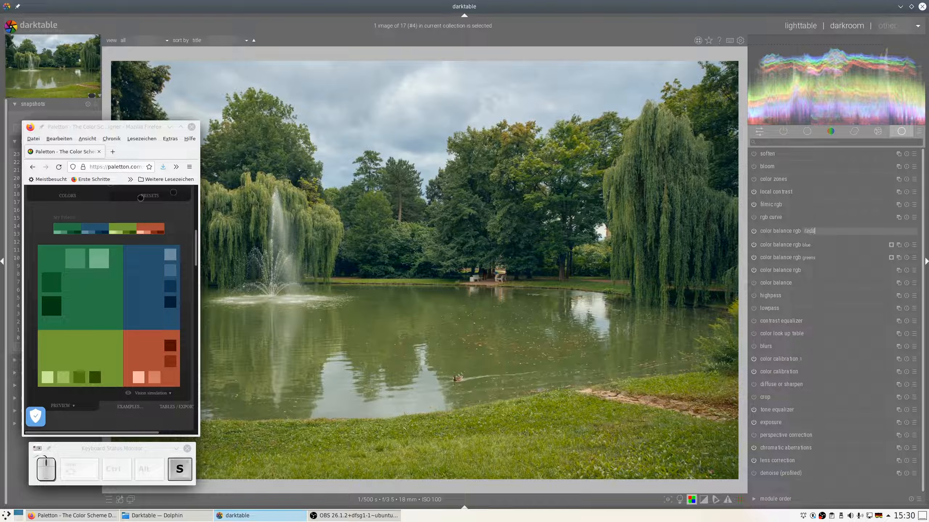
{"action": "key", "text": "Return"}
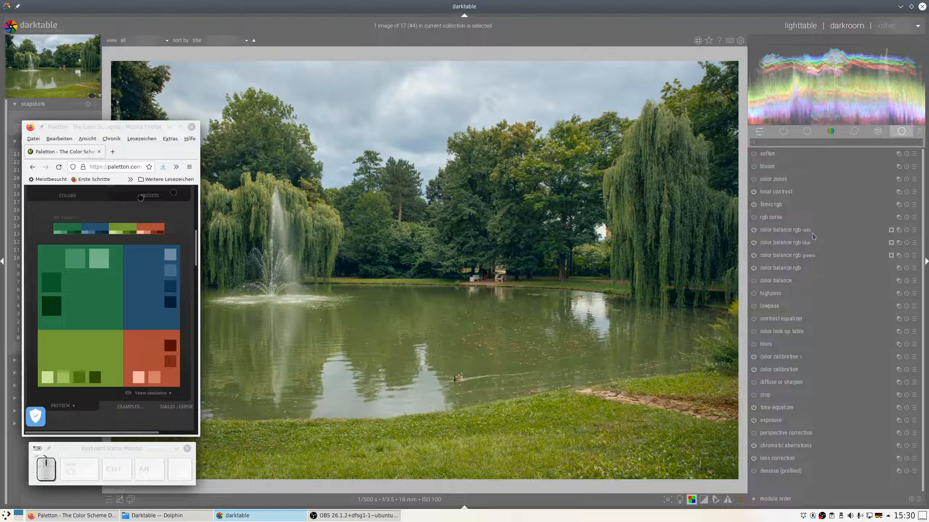
In the greens instance, set the highlights gain luminance to 13.57% and the power luminance to -5.51%
{"action": "left_click", "coordinate": [783, 258]}
{"action": "scroll", "coordinate": [815, 309], "scroll_direction": "down", "scroll_amount": 1}
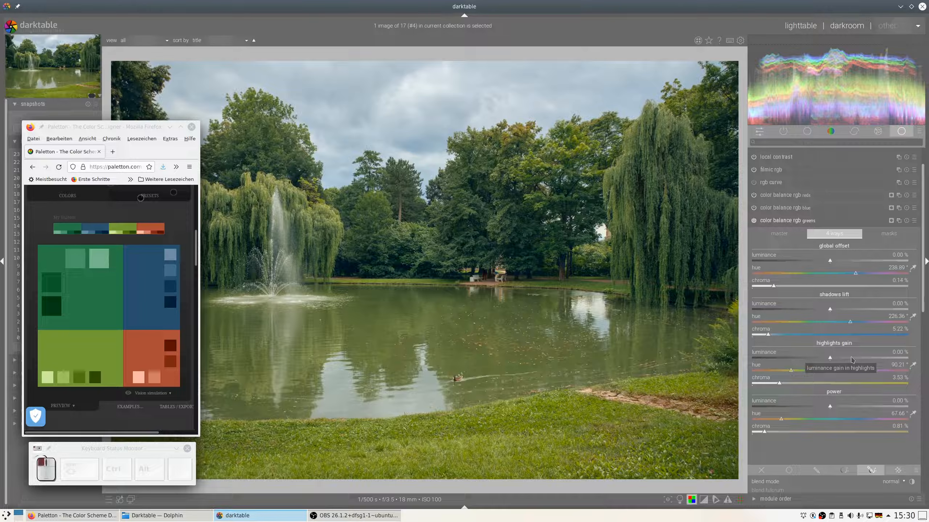
{"action": "left_click", "coordinate": [852, 359]}
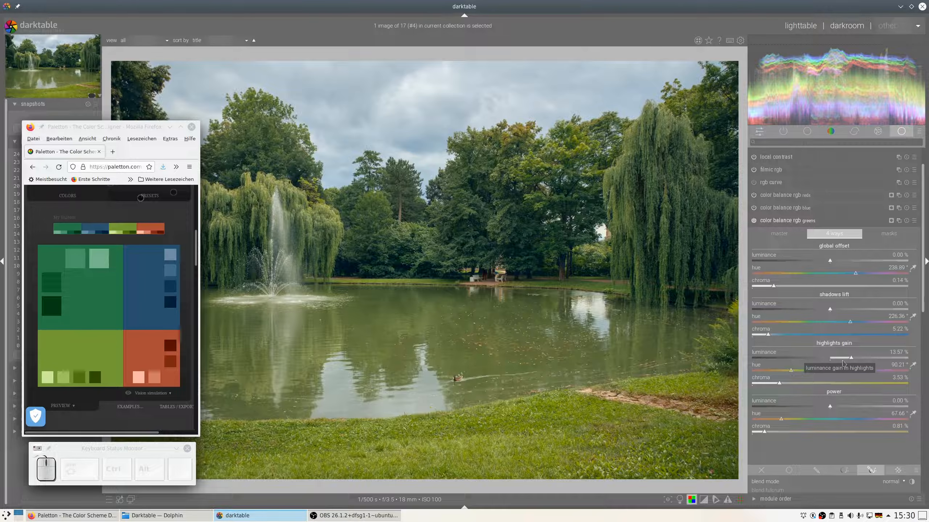
{"action": "left_click", "coordinate": [813, 407]}
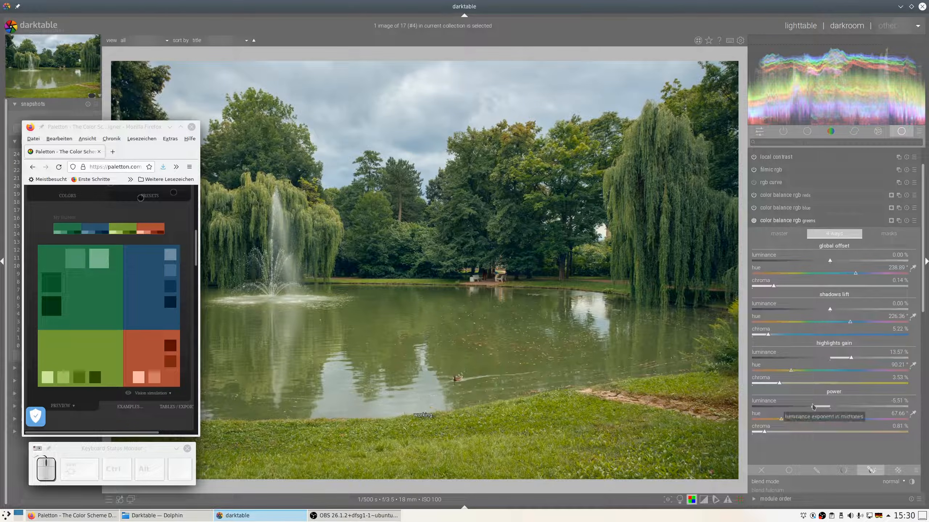
Set the greens instance's global chroma to -0.81% and its perceptual saturation to 17.69% in shadows, 3.42% in midtones and -7.48% in highlights
{"action": "left_click", "coordinate": [788, 235]}
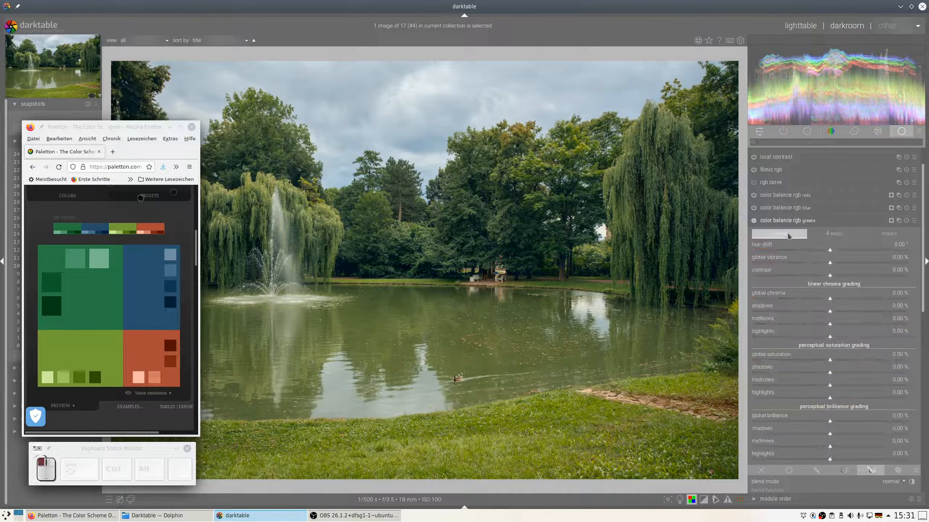
{"action": "left_click", "coordinate": [800, 299]}
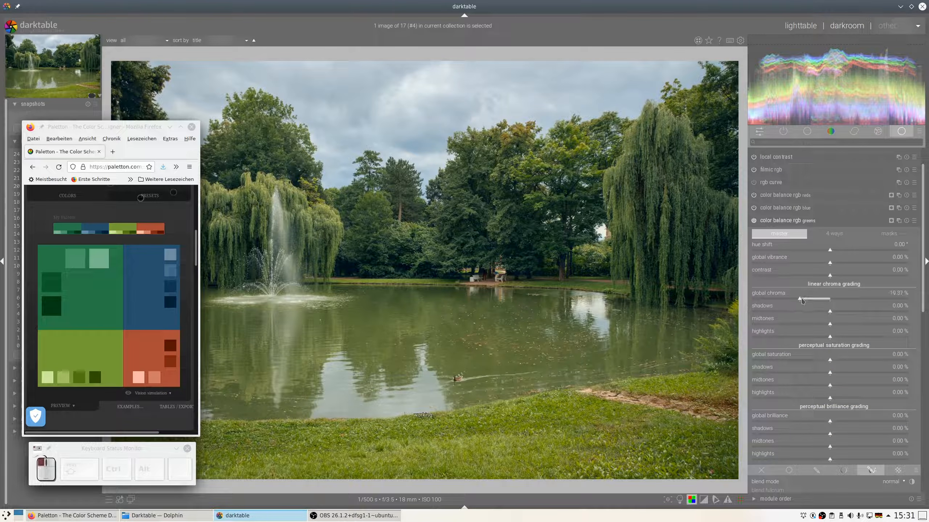
{"action": "left_click", "coordinate": [873, 373]}
{"action": "left_click", "coordinate": [840, 386]}
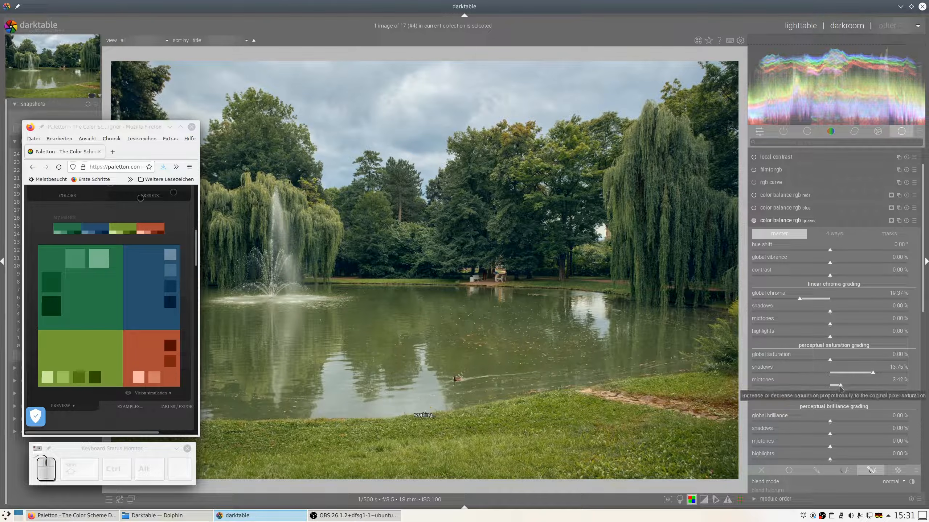
{"action": "left_click", "coordinate": [807, 398]}
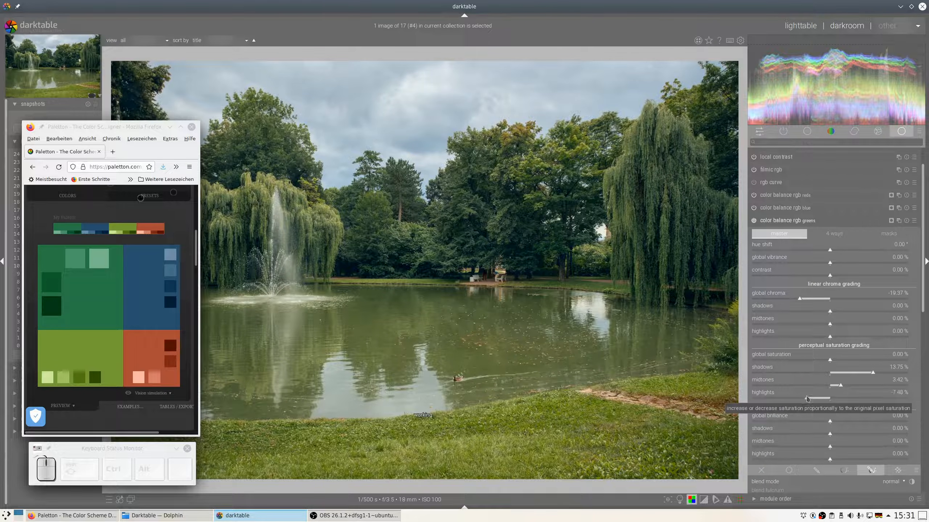
{"action": "scroll", "coordinate": [808, 396], "scroll_direction": "down", "scroll_amount": 4}
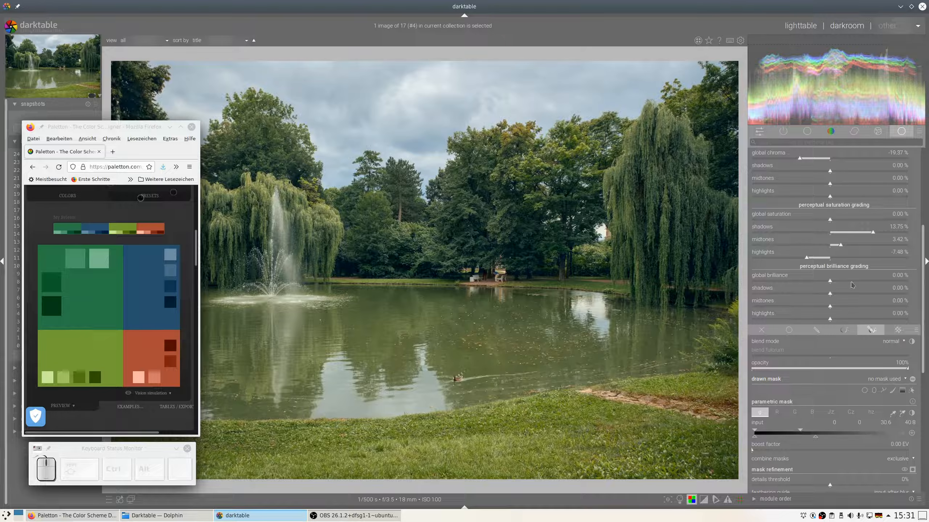
{"action": "left_click", "coordinate": [885, 232]}
{"action": "scroll", "coordinate": [809, 253], "scroll_direction": "up", "scroll_amount": 3}
{"action": "left_click", "coordinate": [828, 263]}
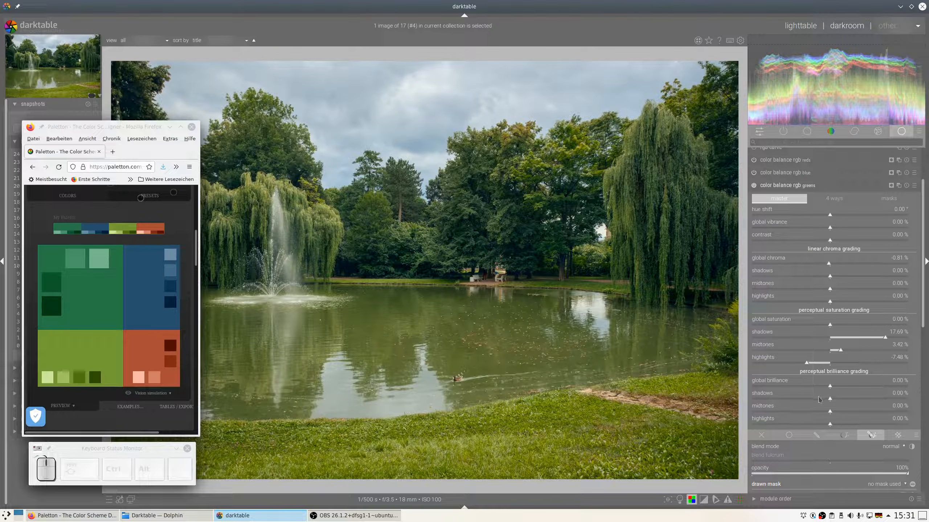
Raise the greens instance's perceptual brilliance in the highlights slightly and collapse the instance
{"action": "left_click", "coordinate": [847, 424]}
{"action": "scroll", "coordinate": [849, 384], "scroll_direction": "up", "scroll_amount": 2}
{"action": "left_click", "coordinate": [843, 253]}
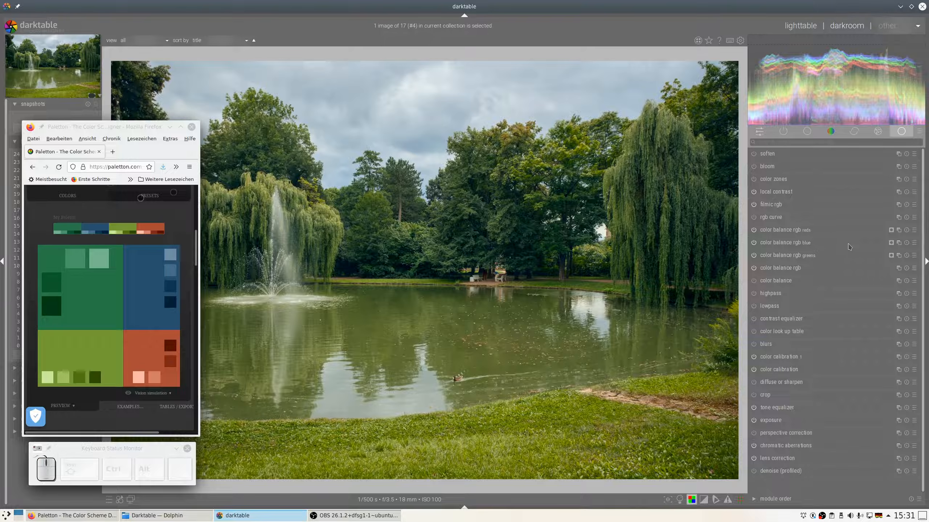
In the blue instance, set the global offset luminance to -0.73% and shadows lift luminance to -22.04%, and lower the power luminance
{"action": "left_click", "coordinate": [786, 246]}
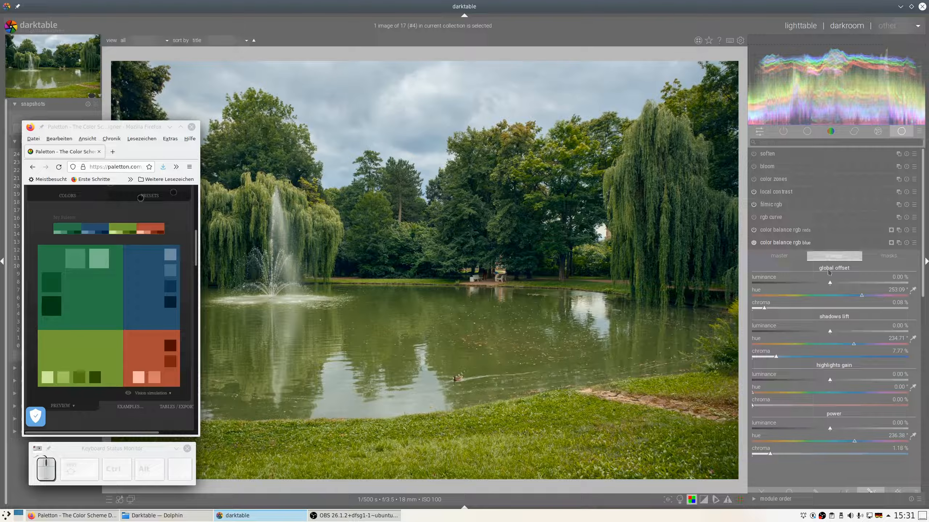
{"action": "left_click", "coordinate": [819, 284]}
{"action": "left_click", "coordinate": [812, 332]}
{"action": "left_click", "coordinate": [808, 430]}
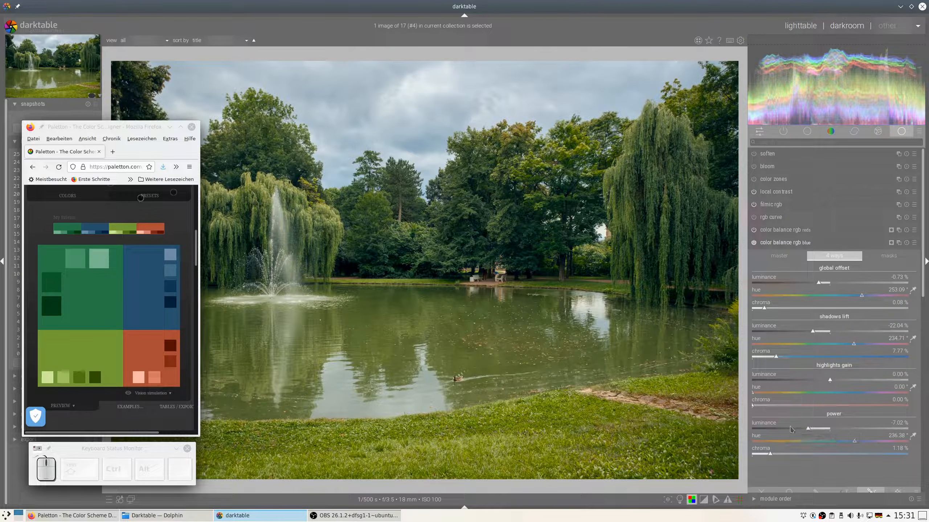
{"action": "left_click", "coordinate": [790, 429]}
Set the blue instance's global perceptual brilliance to -10.61% and its highlights brilliance to 7.71%
{"action": "left_click", "coordinate": [779, 255]}
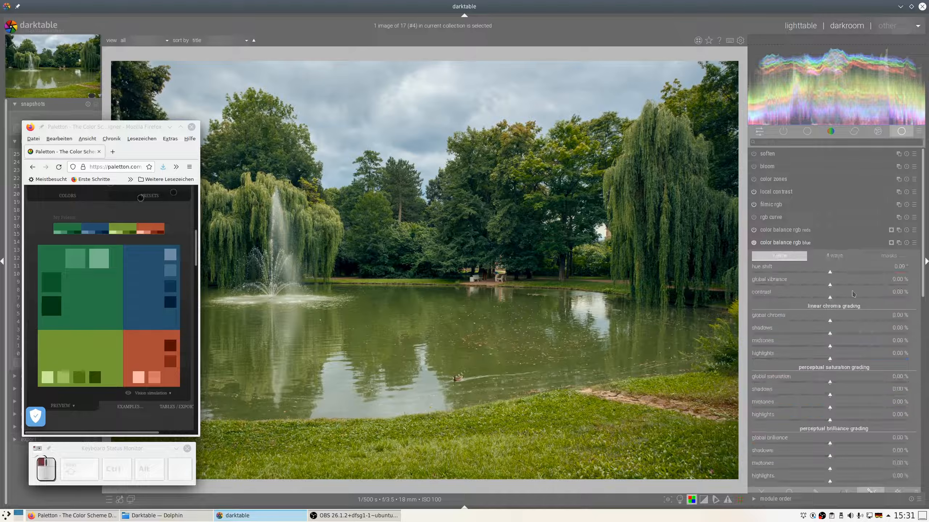
{"action": "scroll", "coordinate": [840, 372], "scroll_direction": "down", "scroll_amount": 5}
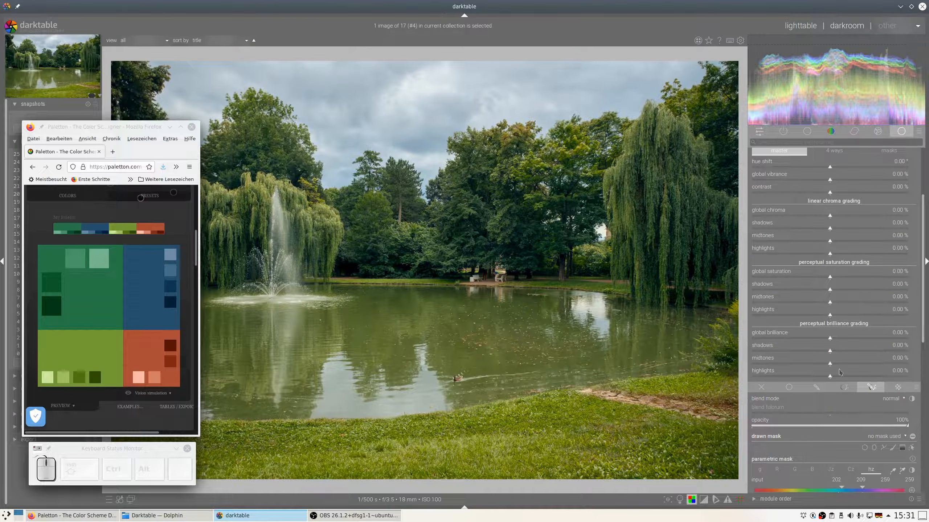
{"action": "left_click", "coordinate": [797, 340]}
{"action": "left_click", "coordinate": [854, 378]}
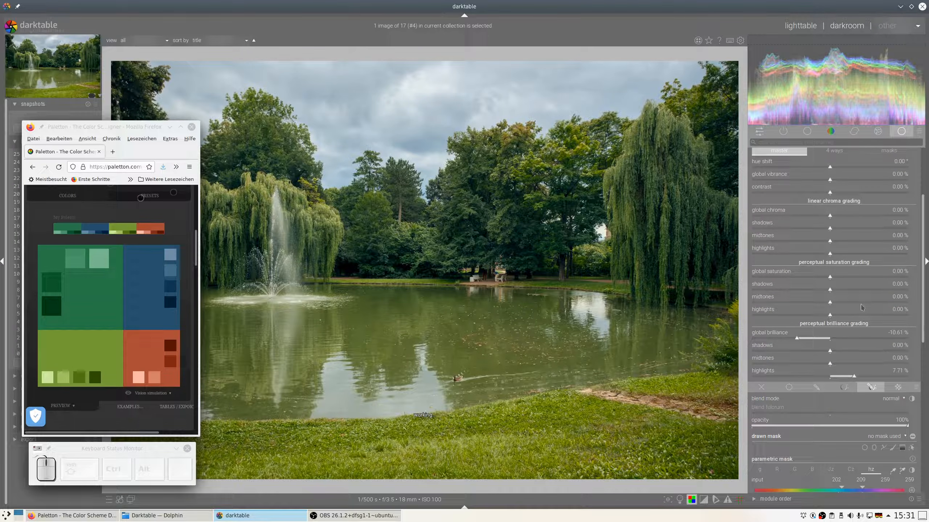
Set the blue instance's perceptual saturation to 0.41% globally, 15.84% in shadows and 5.16% in midtones
{"action": "scroll", "coordinate": [861, 307], "scroll_direction": "up", "scroll_amount": 3}
{"action": "left_click", "coordinate": [872, 347]}
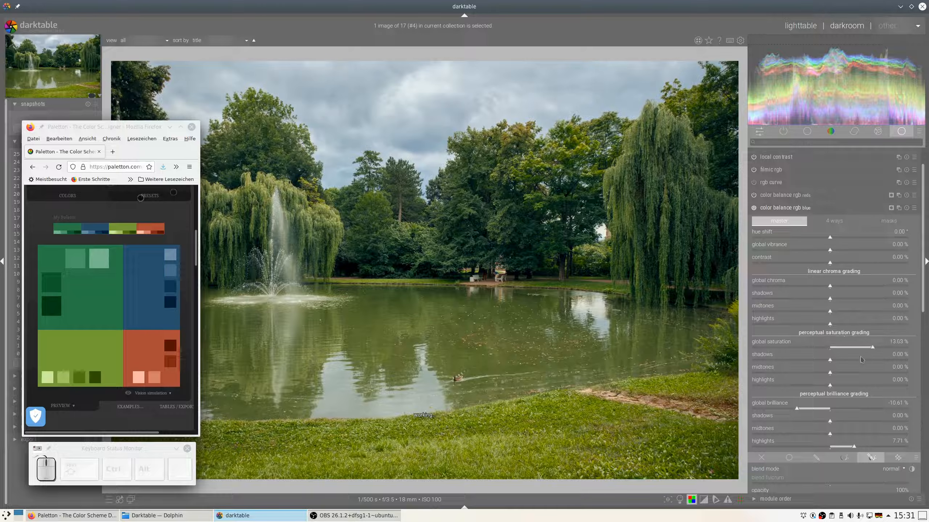
{"action": "left_click", "coordinate": [831, 347]}
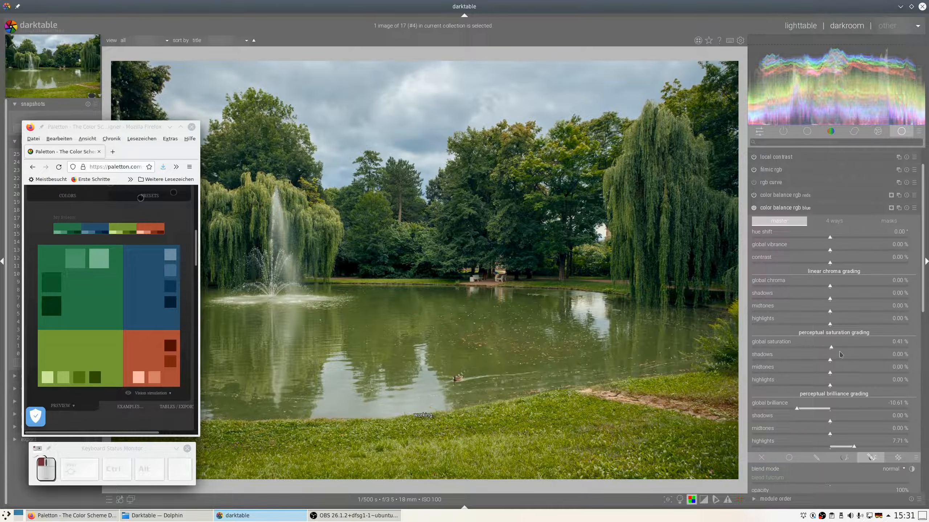
{"action": "left_click", "coordinate": [879, 360]}
{"action": "left_click", "coordinate": [846, 373]}
{"action": "scroll", "coordinate": [858, 309], "scroll_direction": "up", "scroll_amount": 2}
Set the blue instance's global chroma to 21.00% and global vibrance to 16.82%, compare the photo with it off and on, and collapse it
{"action": "left_click", "coordinate": [753, 244]}
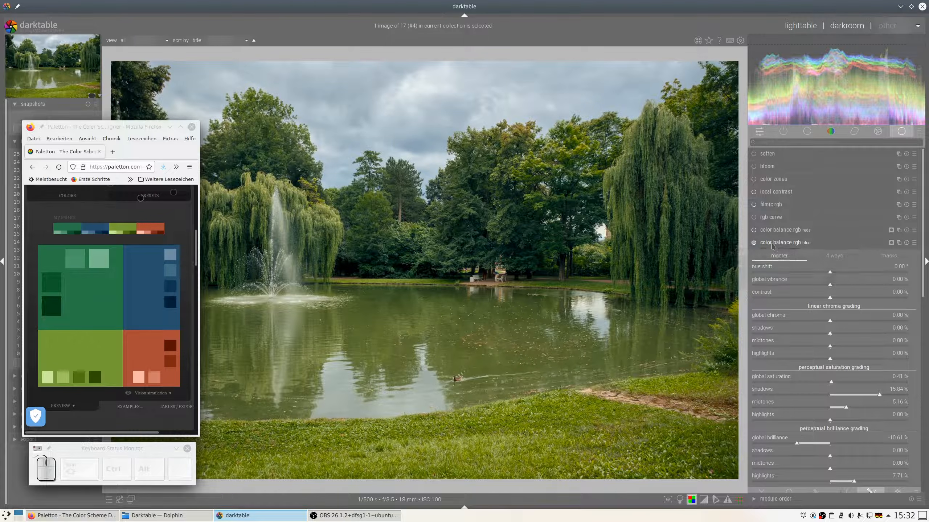
{"action": "left_click", "coordinate": [861, 319]}
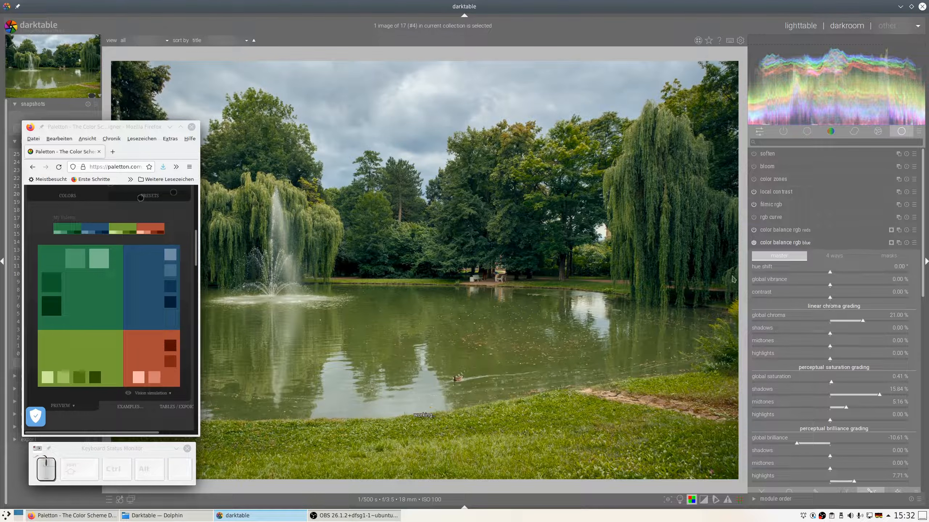
{"action": "left_click", "coordinate": [855, 285]}
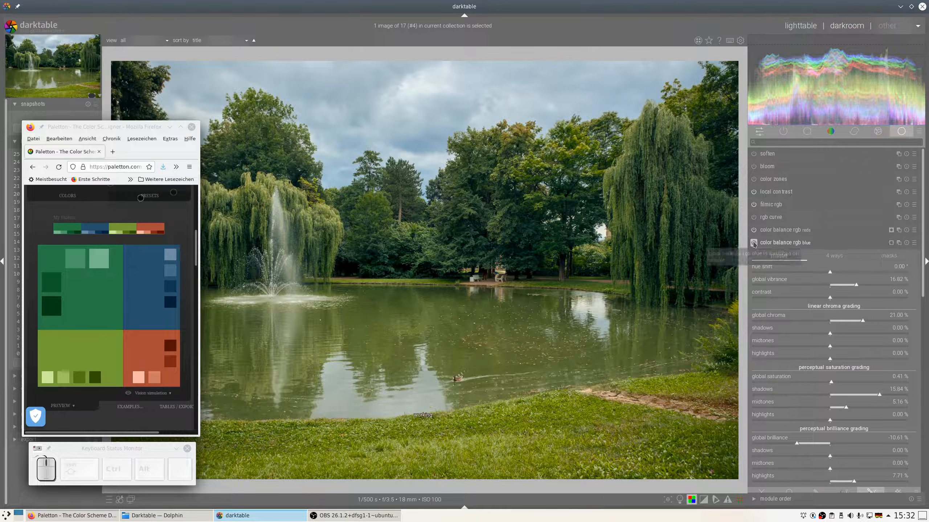
{"action": "left_click", "coordinate": [753, 243]}
{"action": "left_click", "coordinate": [753, 243]}
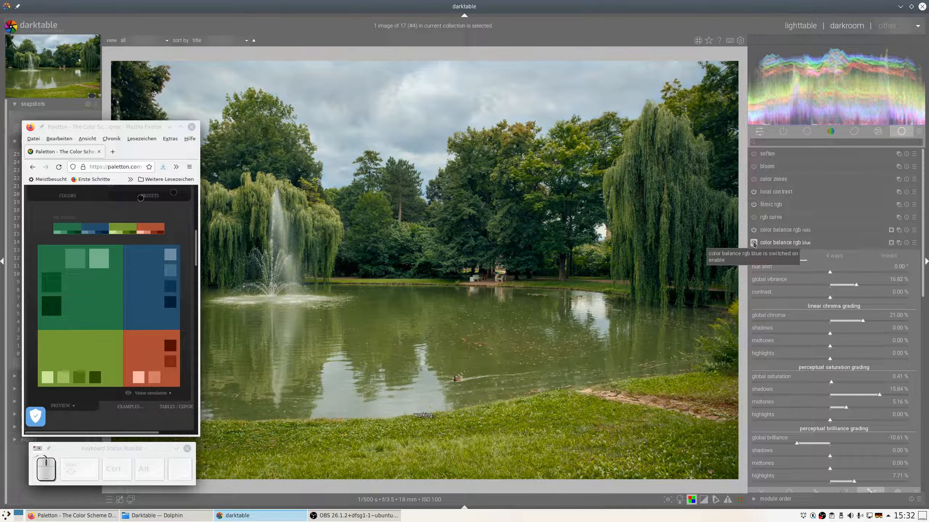
{"action": "left_click", "coordinate": [775, 244]}
In the reds instance, lower the global chroma and raise the perceptual saturation of shadows and midtones
{"action": "left_click", "coordinate": [780, 230]}
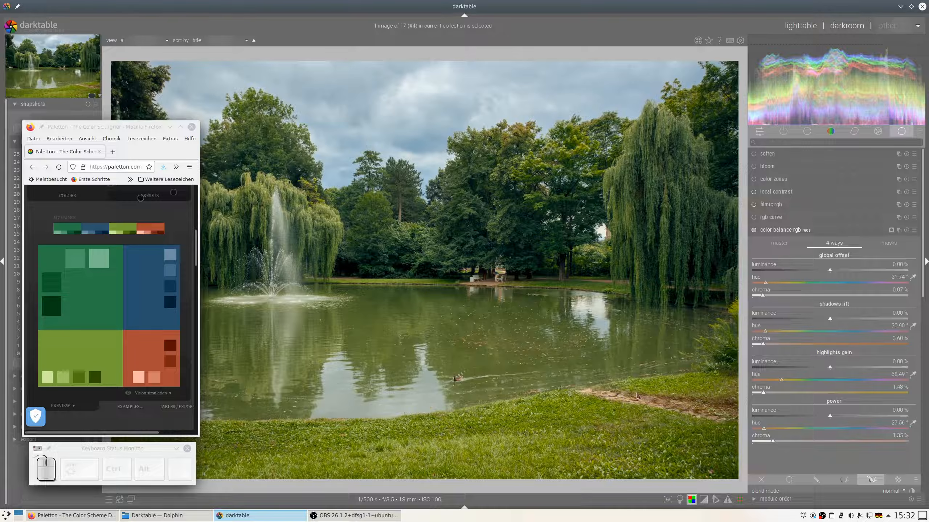
{"action": "left_click", "coordinate": [780, 243]}
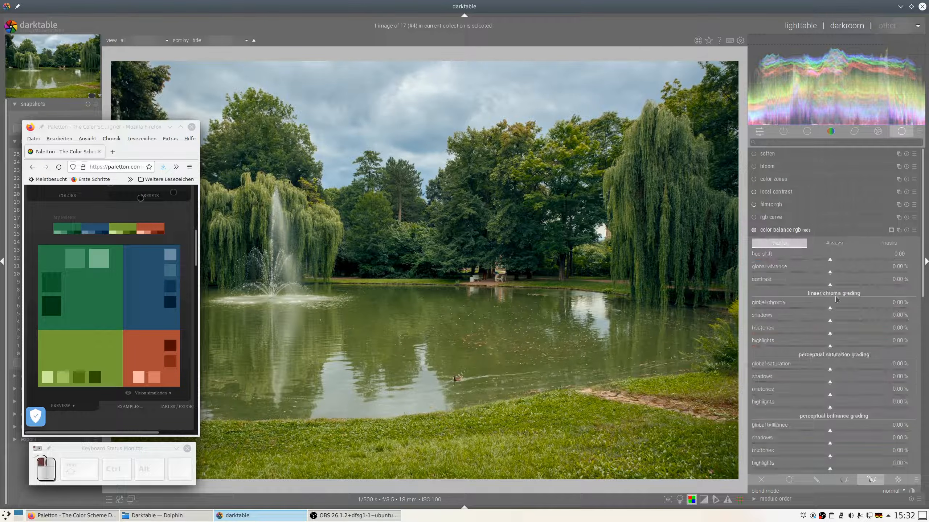
{"action": "left_click", "coordinate": [810, 311]}
{"action": "left_click", "coordinate": [874, 382]}
{"action": "left_click", "coordinate": [843, 394]}
In the reds instance's 4 ways controls, slightly lower the power chroma and the shadows lift chroma, and collapse the module
{"action": "left_click", "coordinate": [833, 243]}
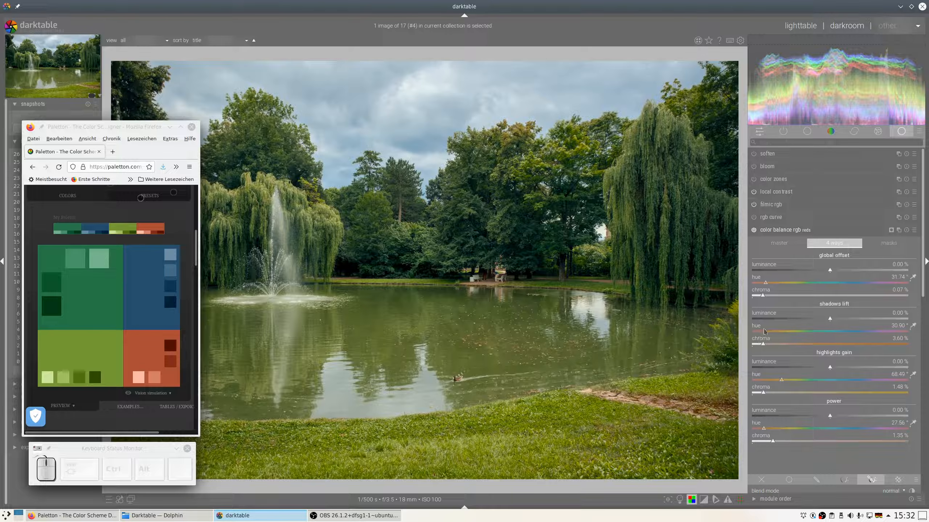
{"action": "left_click", "coordinate": [766, 442]}
{"action": "left_click", "coordinate": [770, 441]}
{"action": "left_click", "coordinate": [759, 345]}
{"action": "left_click", "coordinate": [783, 230]}
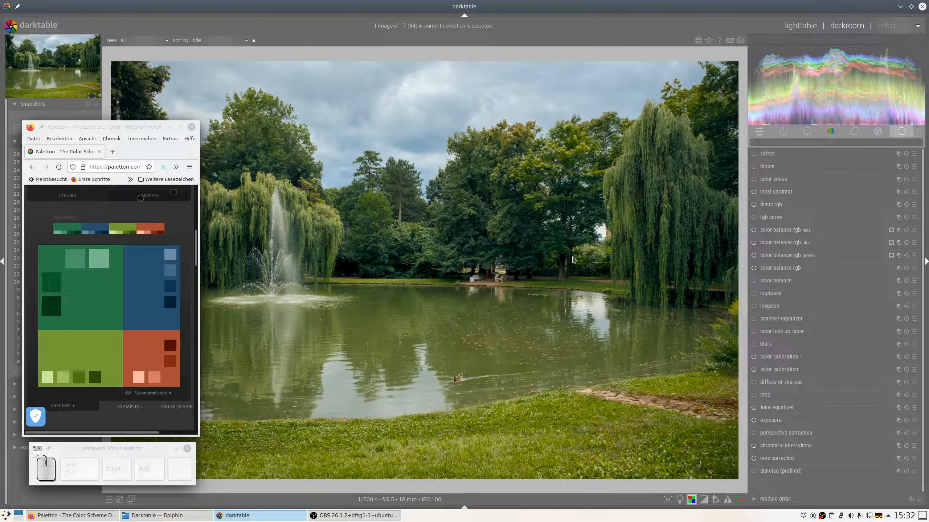
Review the whole graded photo at a smaller size and under ISO 12646 color assessment conditions
{"action": "key", "text": "shift"}
{"action": "scroll", "coordinate": [572, 257], "scroll_direction": "down", "scroll_amount": 3}
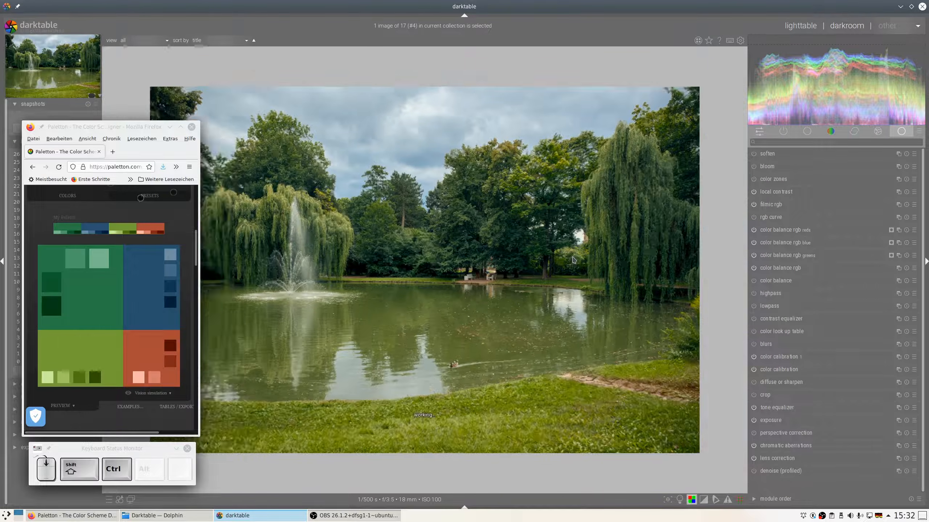
{"action": "scroll", "coordinate": [521, 256], "scroll_direction": "up", "scroll_amount": 3}
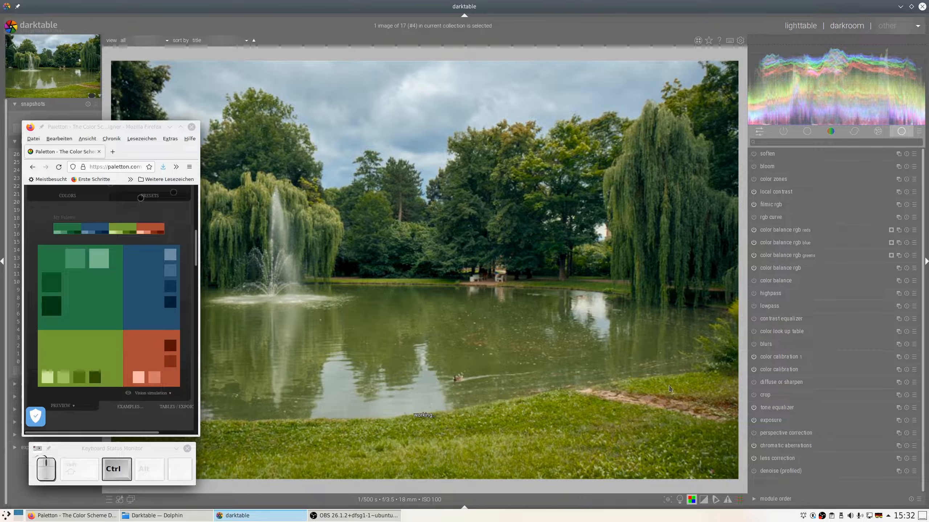
{"action": "left_click", "coordinate": [680, 500]}
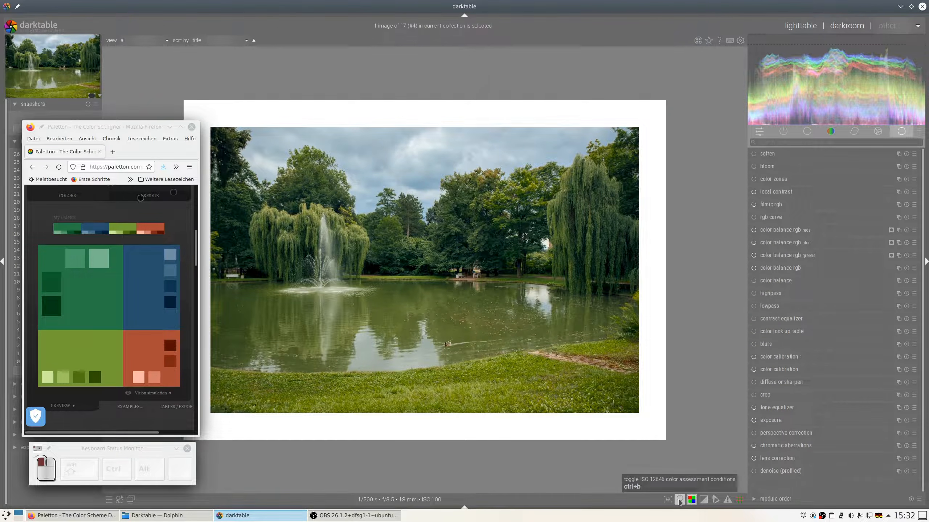
{"action": "left_click", "coordinate": [679, 500]}
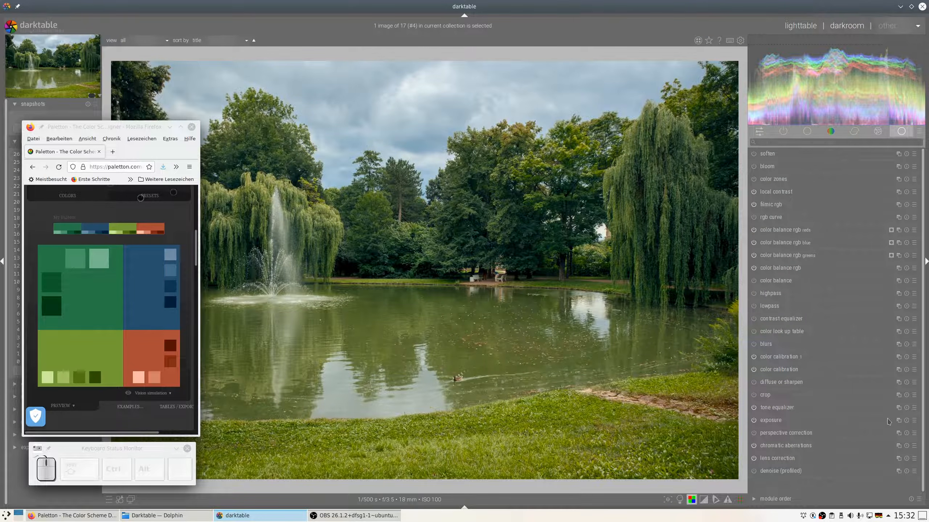
Create a new exposure instance, enable its drawn and parametric mask, and minimize the Paletton browser window
{"action": "left_click", "coordinate": [898, 420]}
{"action": "left_click", "coordinate": [862, 434]}
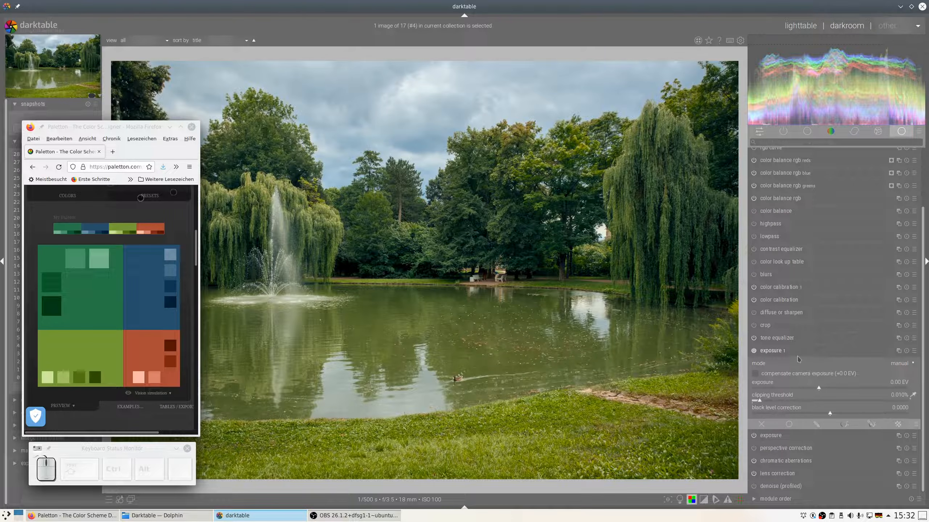
{"action": "left_click", "coordinate": [871, 424]}
{"action": "scroll", "coordinate": [874, 381], "scroll_direction": "down", "scroll_amount": 5}
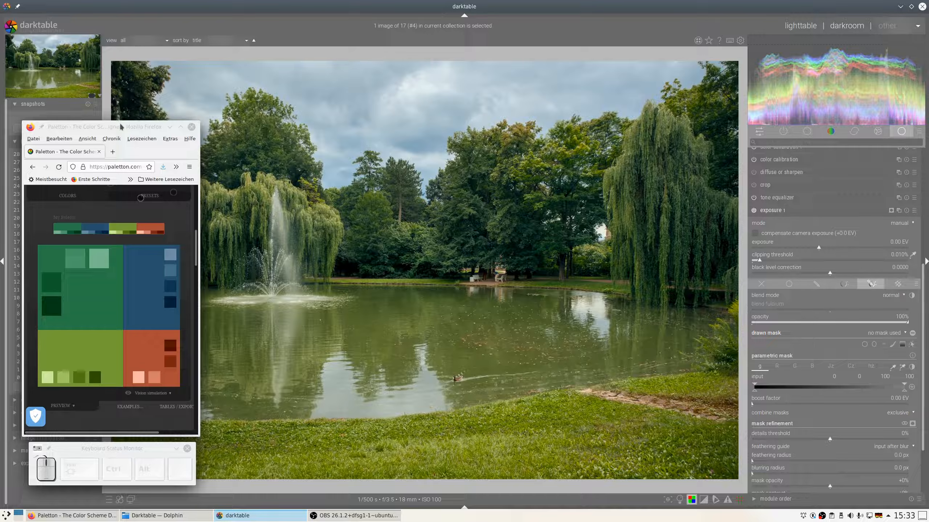
{"action": "left_click", "coordinate": [181, 126]}
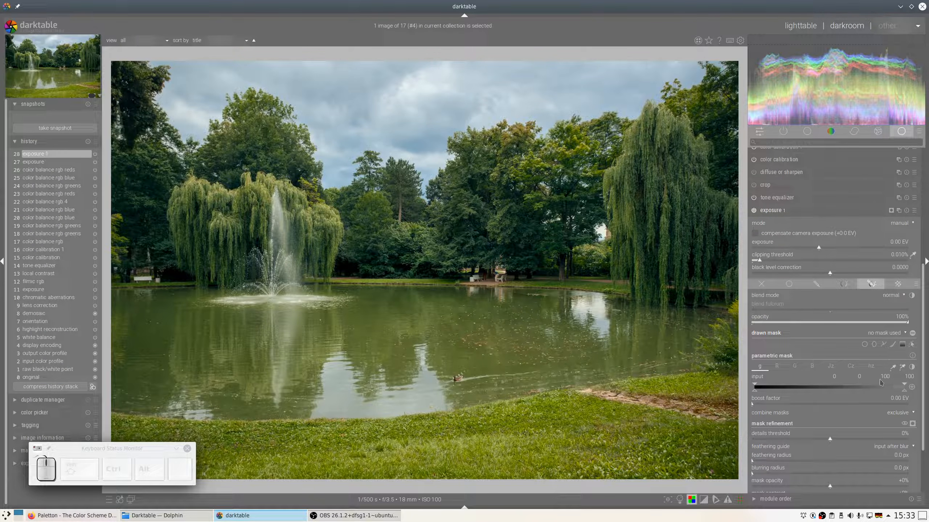
Draw a horizontal path mask across the far bank and fountain base, fine-tune its position and shape, and invert the drawn mask
{"action": "left_click", "coordinate": [883, 344]}
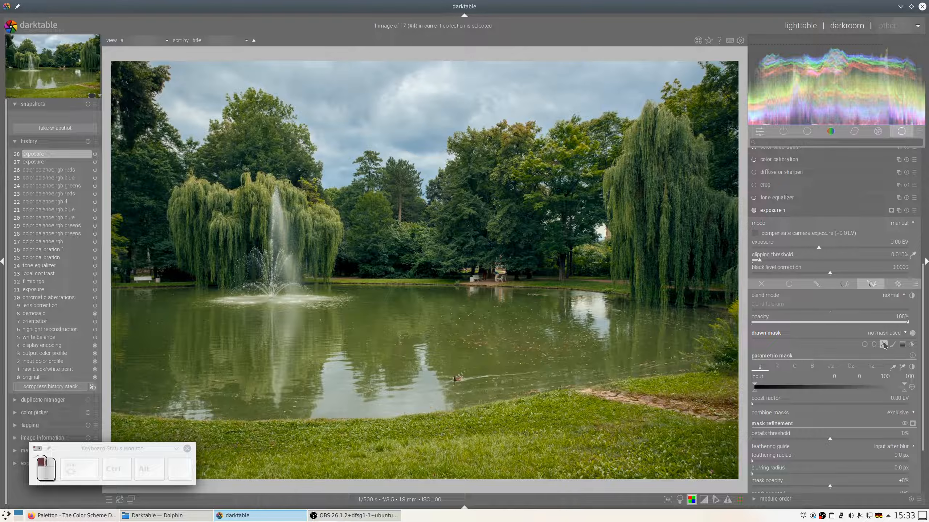
{"action": "left_click", "coordinate": [107, 262]}
{"action": "left_click", "coordinate": [246, 303]}
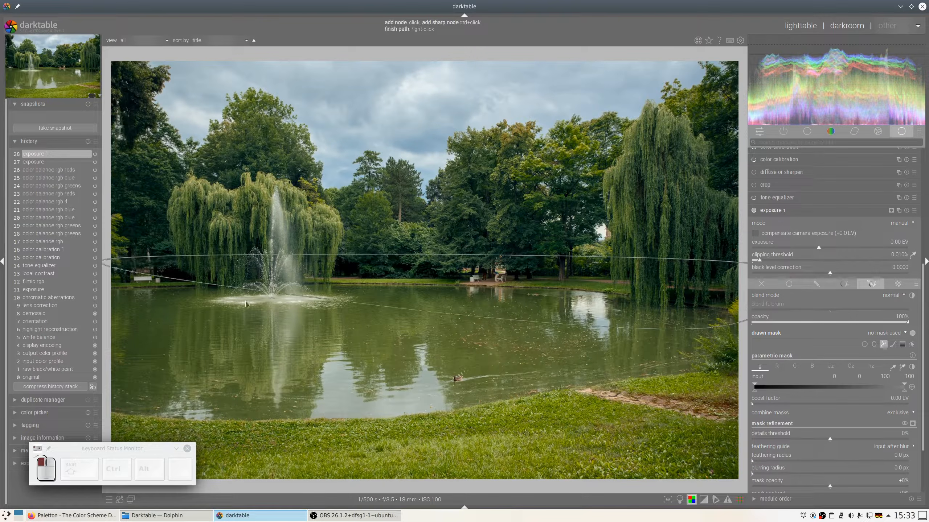
{"action": "right_click", "coordinate": [291, 283]}
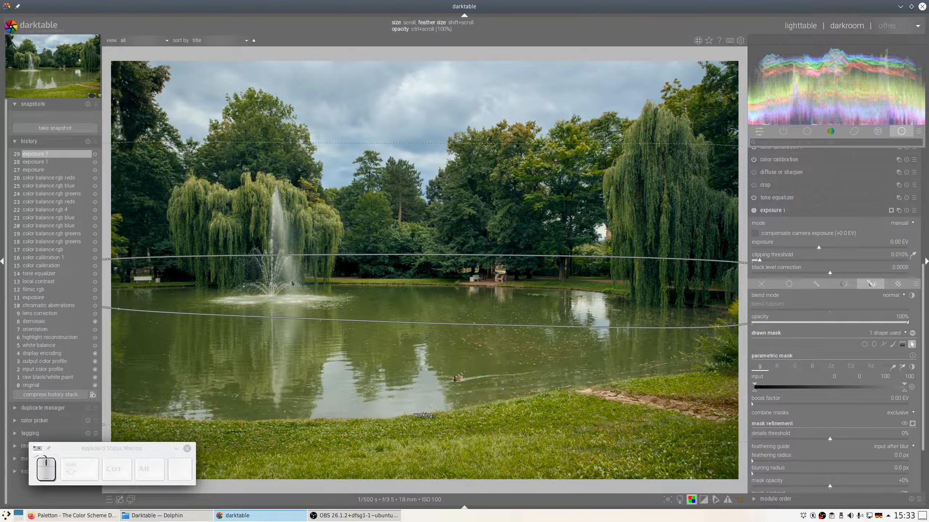
{"action": "left_click_drag", "start_coordinate": [347, 286], "coordinate": [702, 317]}
{"action": "left_click_drag", "start_coordinate": [726, 270], "coordinate": [723, 277]}
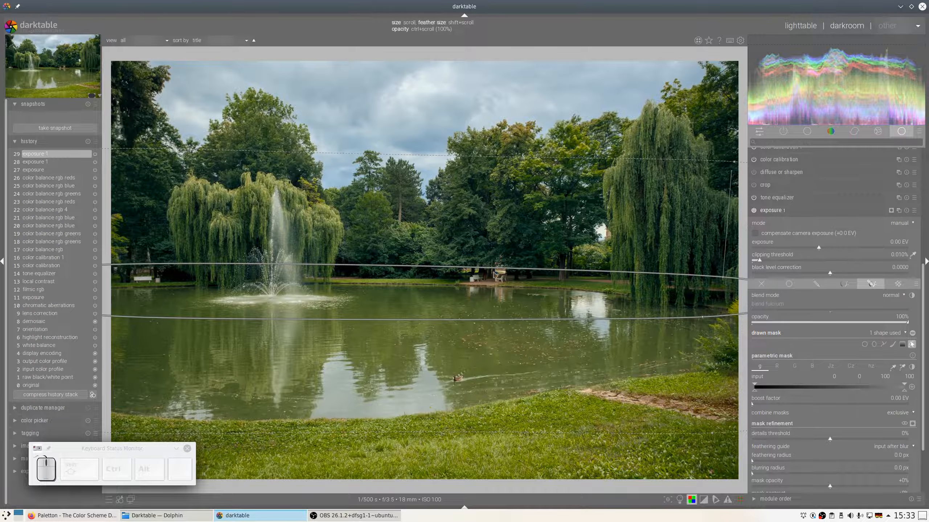
{"action": "left_click", "coordinate": [913, 332]}
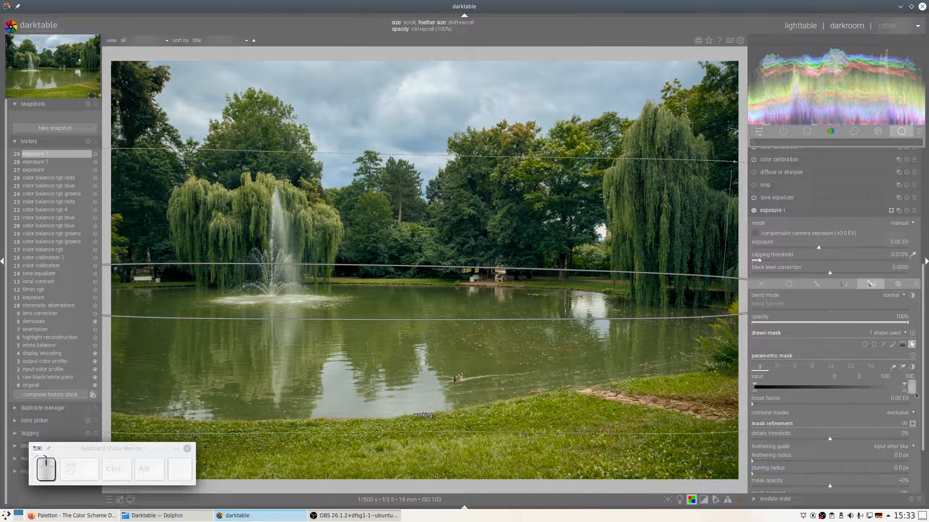
Set the mask's feathering radius to 54.8 px while previewing it, and lower the masked exposure to darken the photo outside the band
{"action": "left_click", "coordinate": [912, 425]}
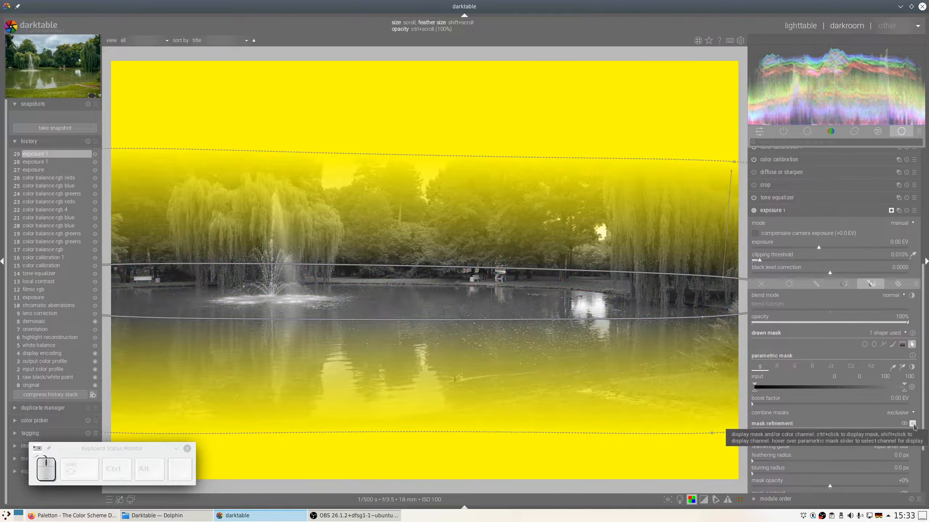
{"action": "left_click", "coordinate": [786, 462]}
{"action": "left_click", "coordinate": [912, 424]}
{"action": "left_click", "coordinate": [911, 344]}
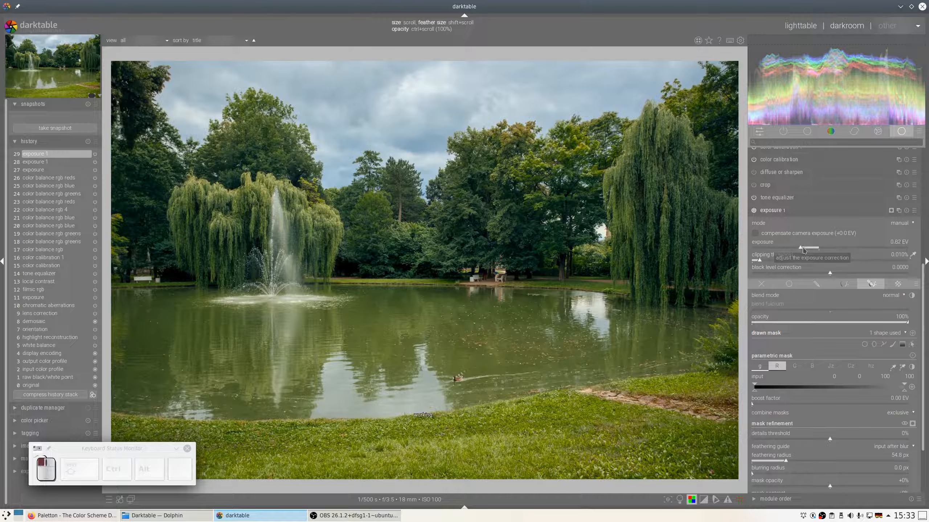
{"action": "left_click_drag", "start_coordinate": [800, 249], "coordinate": [830, 240]}
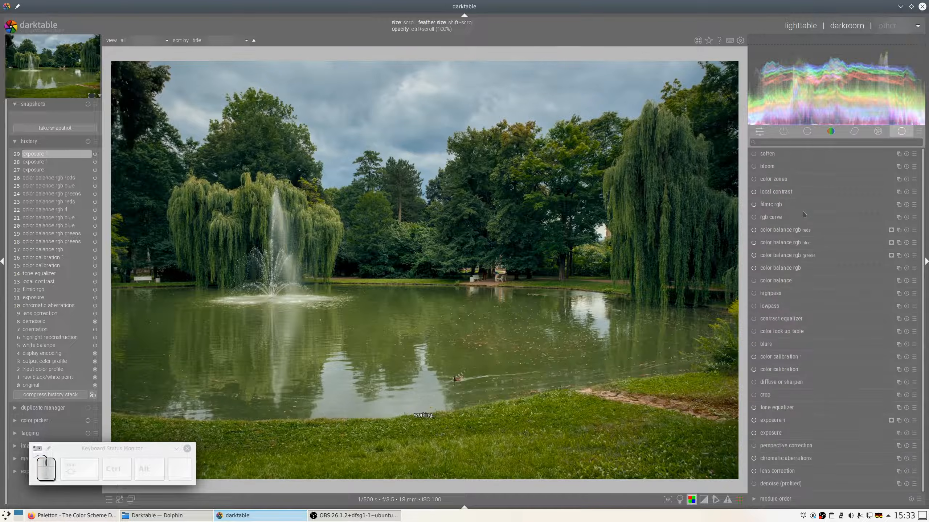
{"action": "left_click", "coordinate": [802, 212]}
Set the exposure of the original exposure module to 2.80 EV and collapse it
{"action": "left_click", "coordinate": [783, 432]}
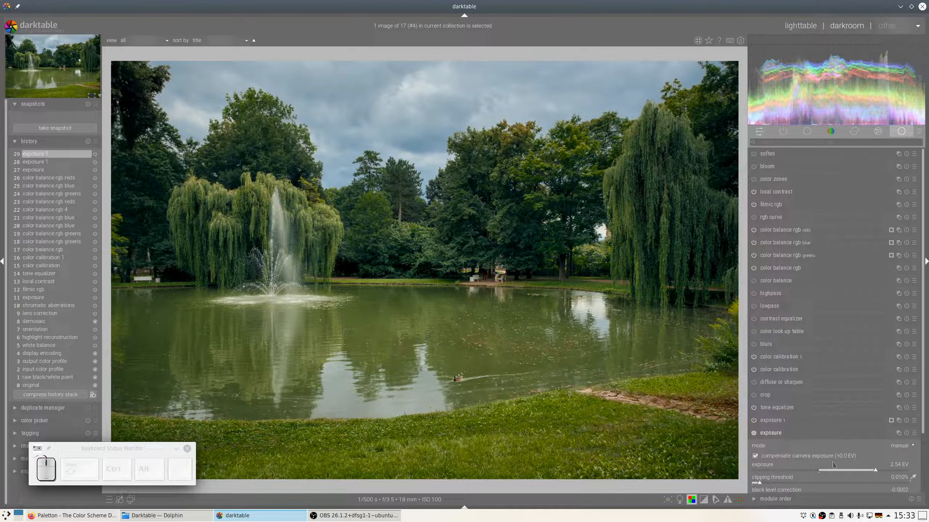
{"action": "left_click", "coordinate": [890, 472]}
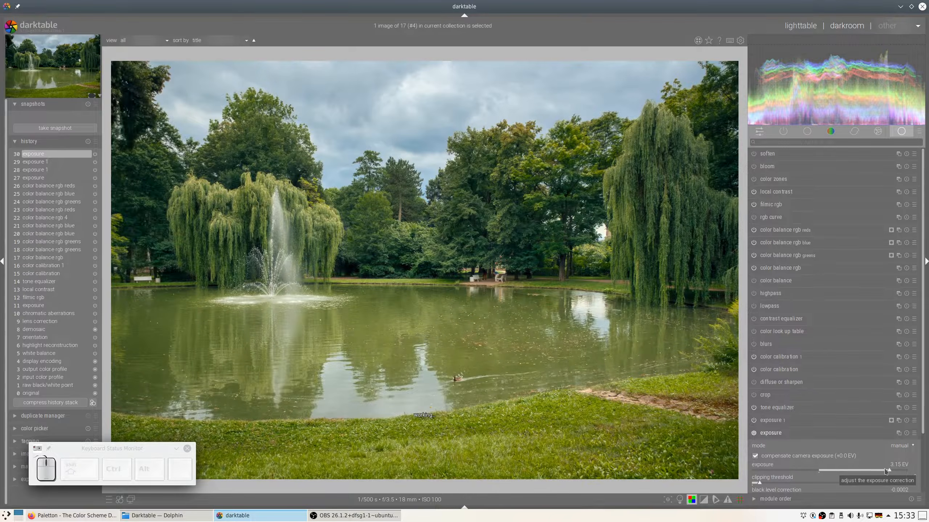
{"action": "left_click", "coordinate": [885, 471]}
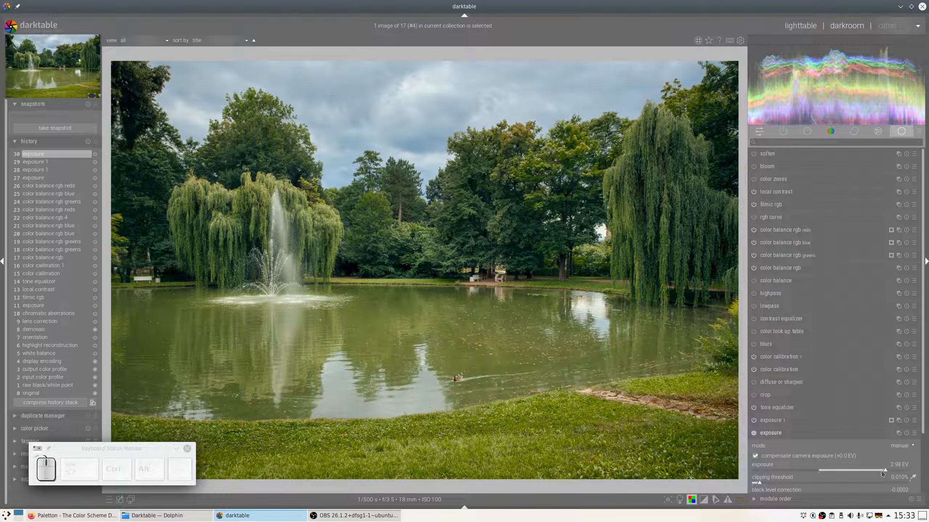
{"action": "left_click", "coordinate": [881, 471]}
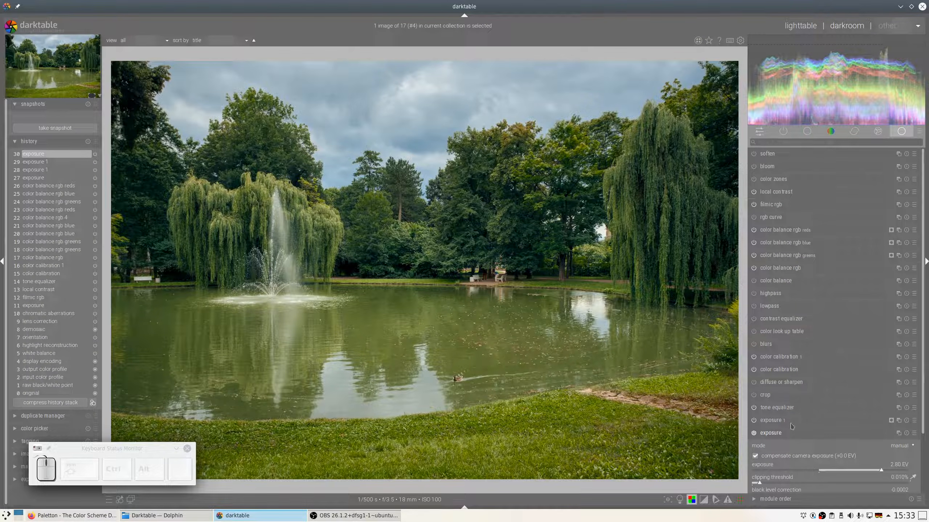
{"action": "left_click", "coordinate": [800, 435]}
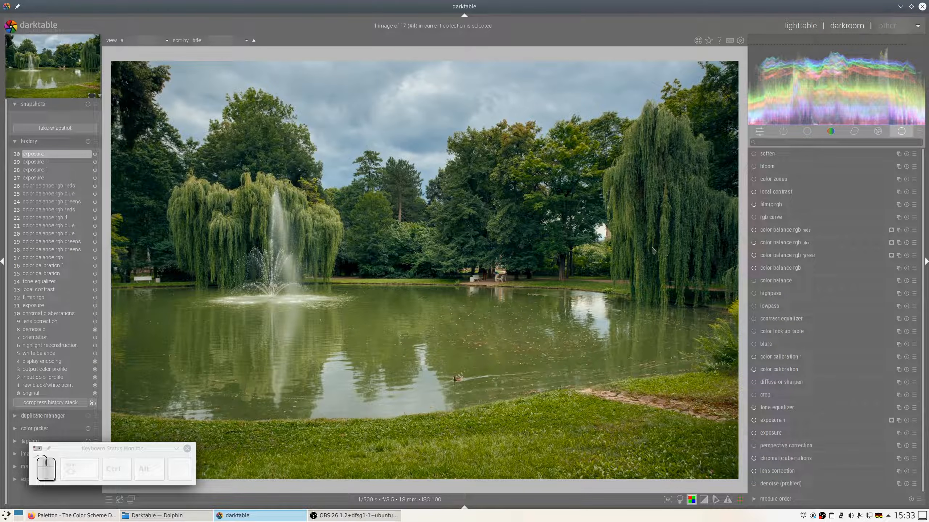
Under color assessment conditions, take a snapshot at history step 11 (exposure) and compare it with the final edit using the split line
{"action": "left_click", "coordinate": [680, 500]}
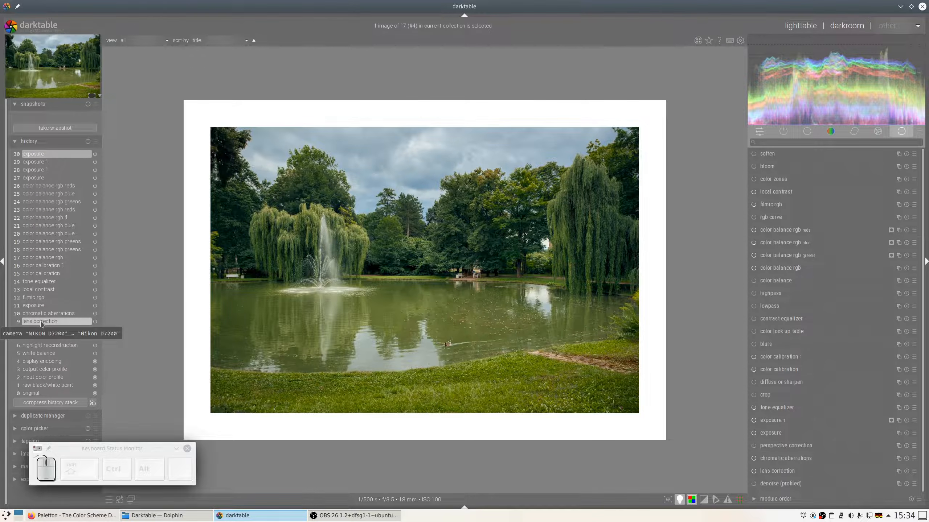
{"action": "left_click", "coordinate": [38, 307]}
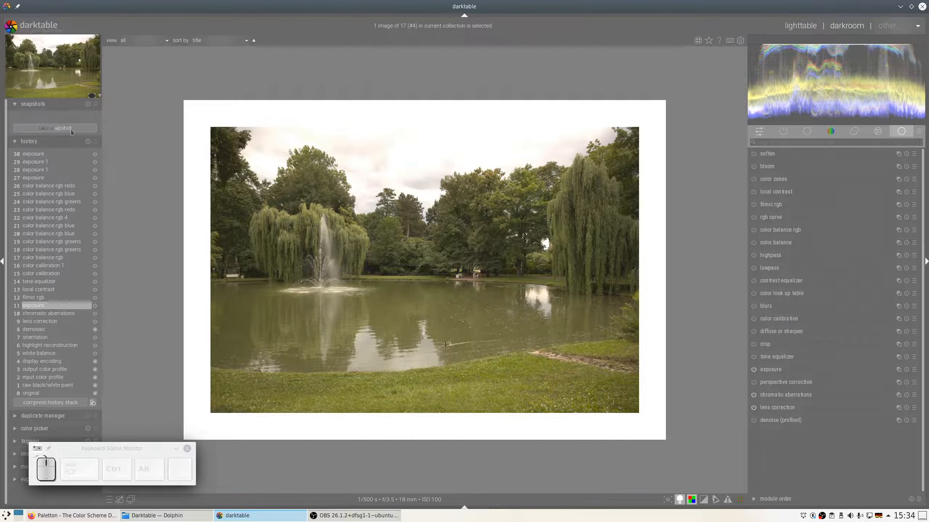
{"action": "left_click", "coordinate": [41, 128]}
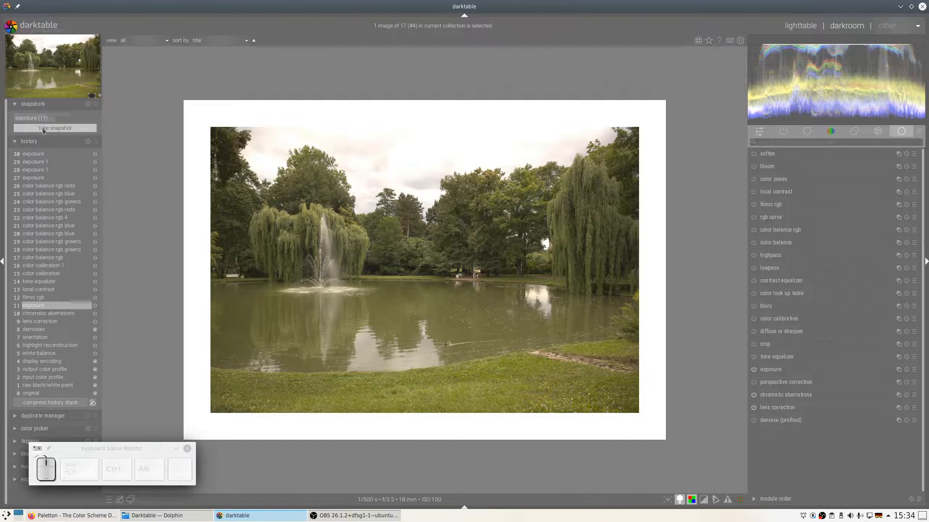
{"action": "left_click", "coordinate": [38, 155]}
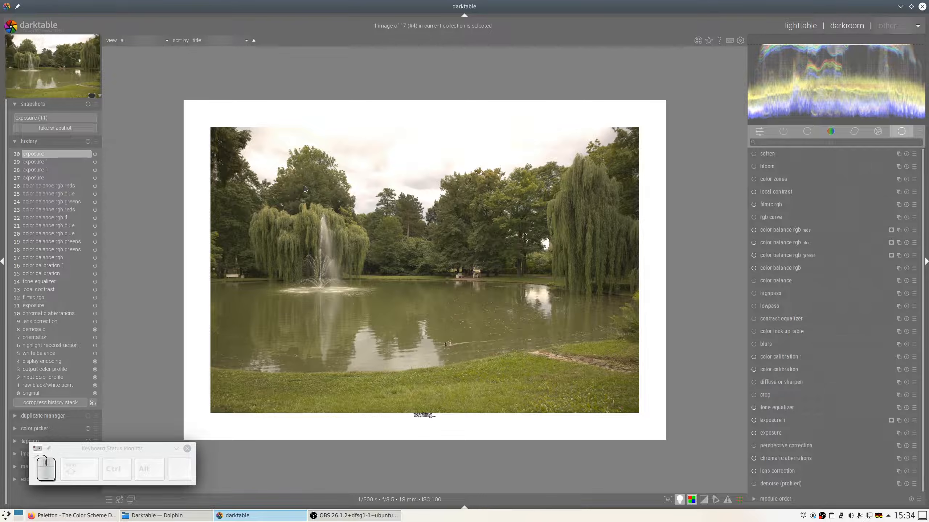
{"action": "left_click", "coordinate": [49, 118]}
{"action": "left_click_drag", "start_coordinate": [117, 215], "coordinate": [182, 253]}
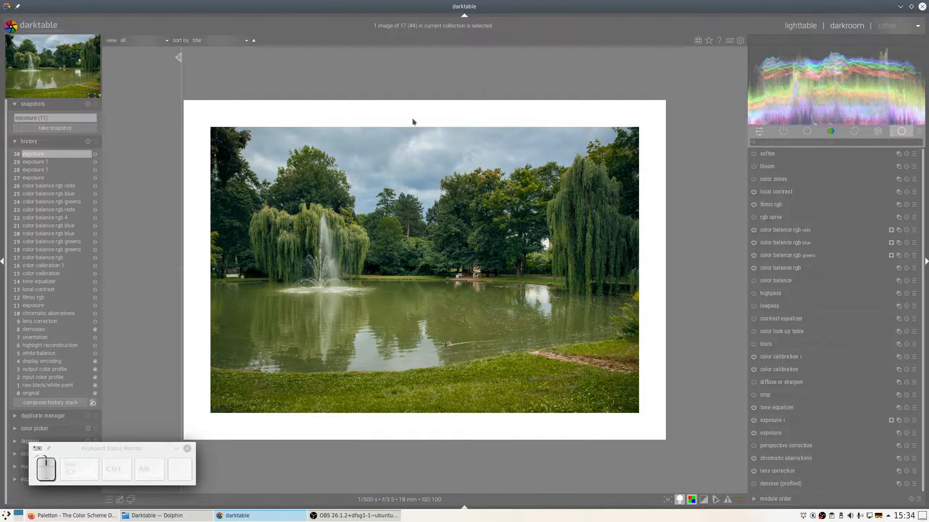
Add a new color balance rgb instance above the reds instance and name it saturation
{"action": "left_click", "coordinate": [898, 230]}
{"action": "left_click", "coordinate": [869, 238]}
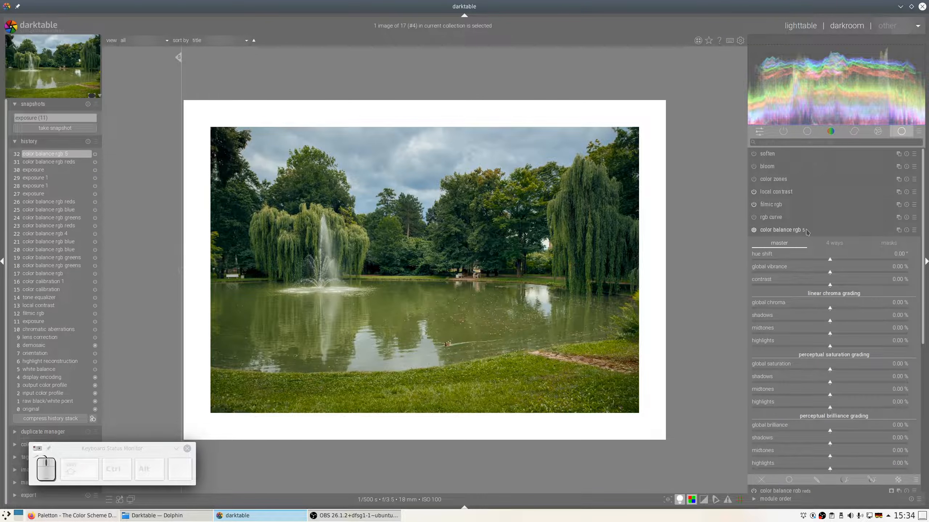
{"action": "right_click", "coordinate": [806, 230]}
{"action": "left_click", "coordinate": [888, 228]}
{"action": "left_click", "coordinate": [898, 230]}
{"action": "left_click", "coordinate": [876, 276]}
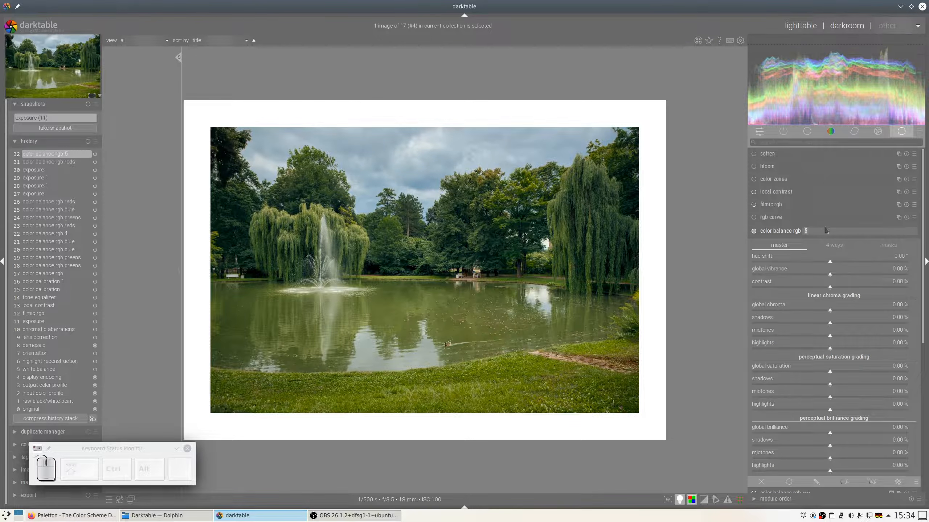
{"action": "type", "text": "saturat"}
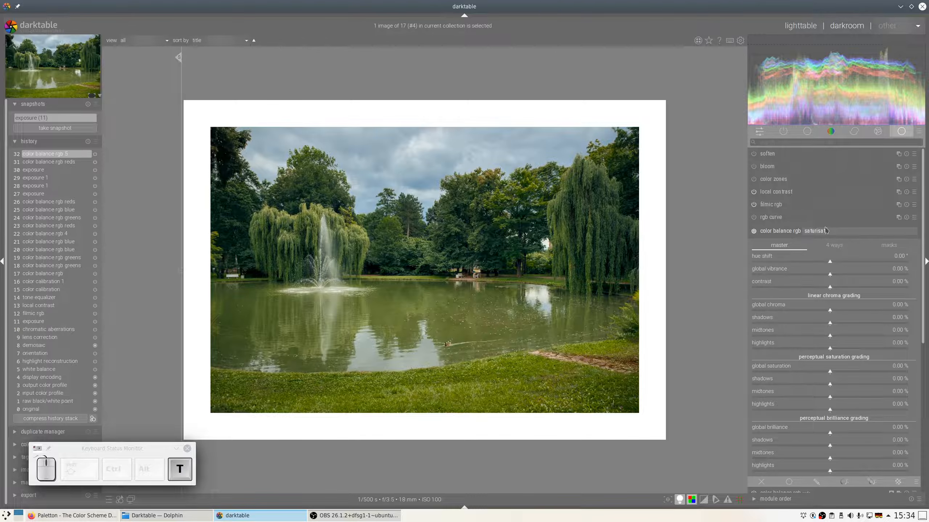
{"action": "type", "text": "ion"}
{"action": "key", "text": "Return"}
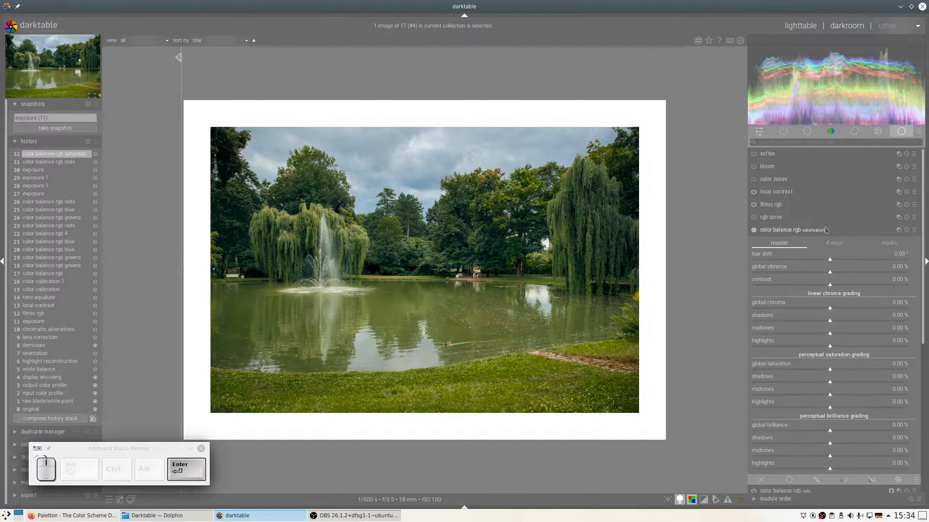
Set the saturation instance's global chroma to 15.66%, collapse it, and end the snapshot comparison by clearing the snapshots
{"action": "left_click", "coordinate": [854, 308]}
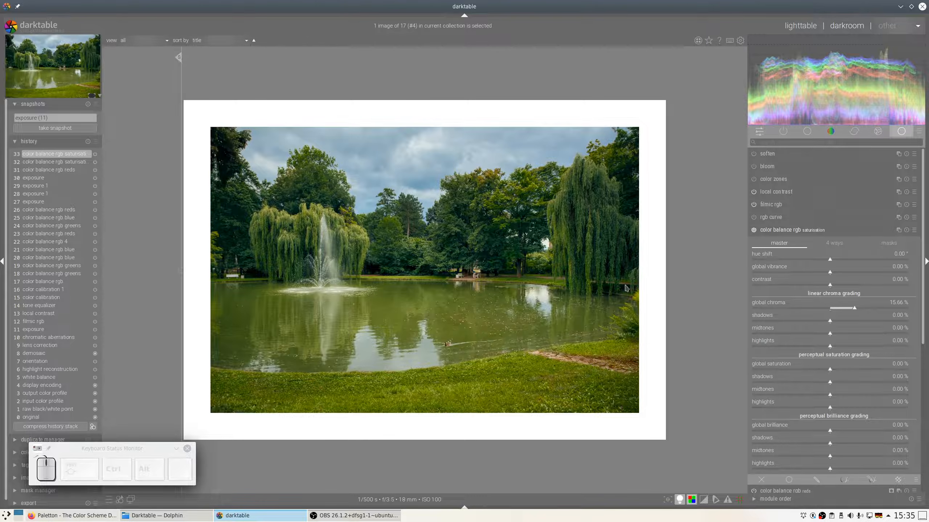
{"action": "left_click", "coordinate": [800, 231]}
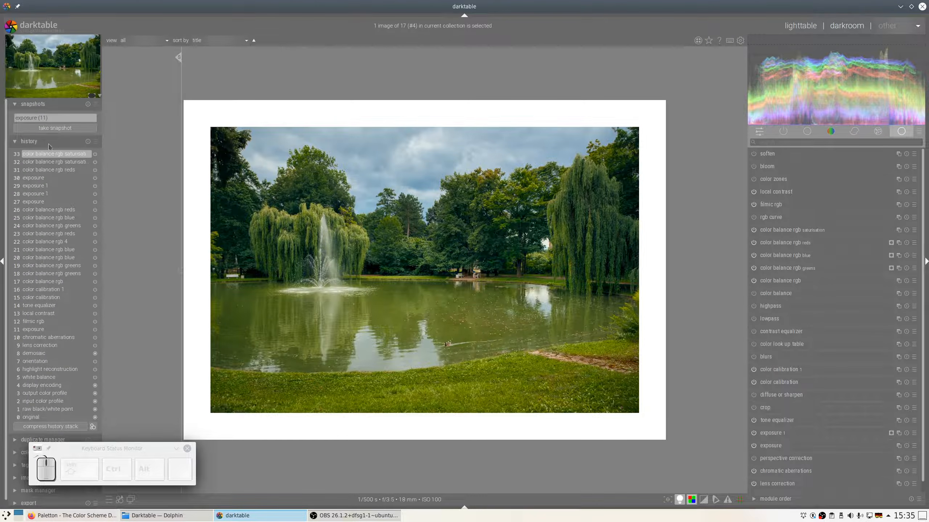
{"action": "left_click", "coordinate": [52, 118]}
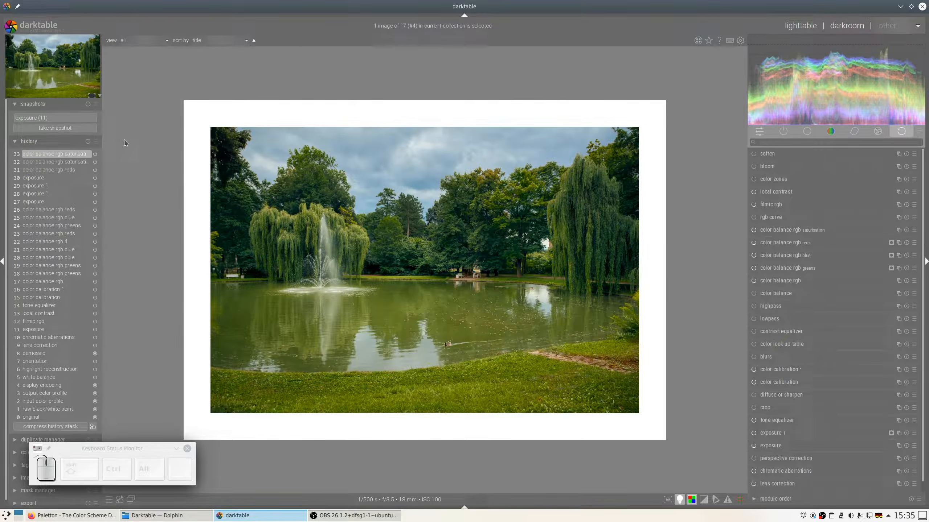
{"action": "left_click", "coordinate": [88, 103]}
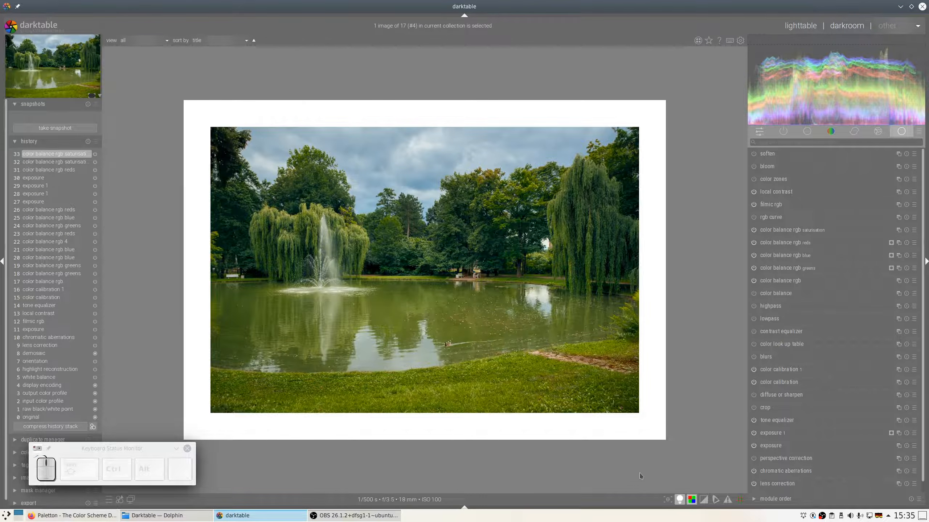
Compare the photo's appearance with and without ISO 12646 color assessment conditions, leaving them switched off
{"action": "left_click", "coordinate": [680, 499]}
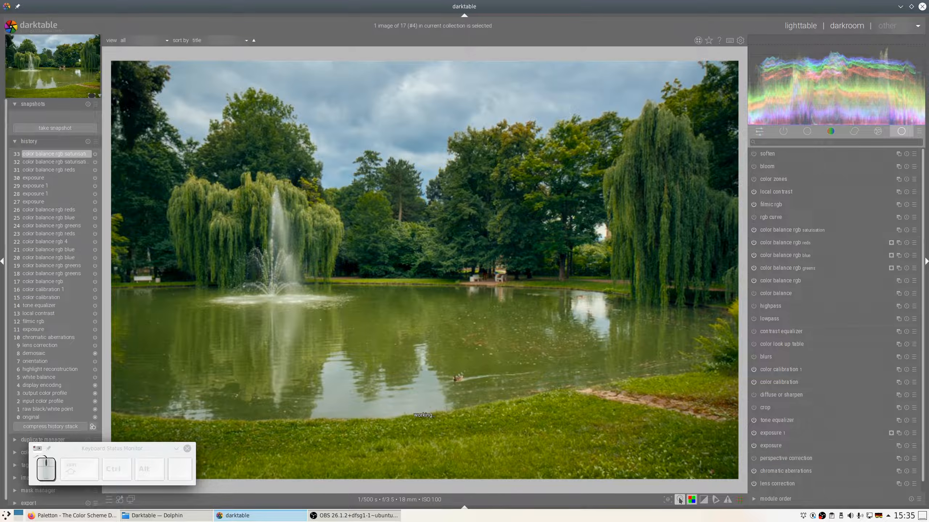
{"action": "left_click", "coordinate": [679, 499]}
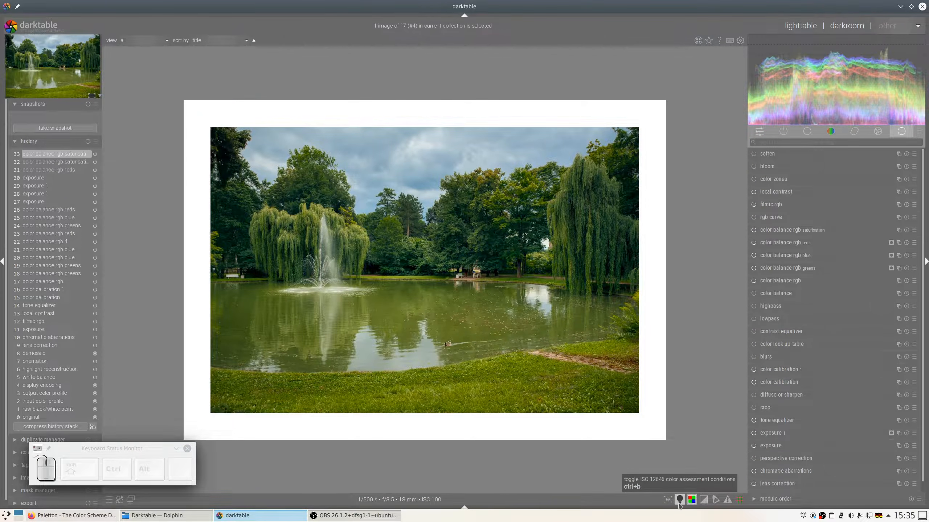
{"action": "left_click", "coordinate": [679, 500]}
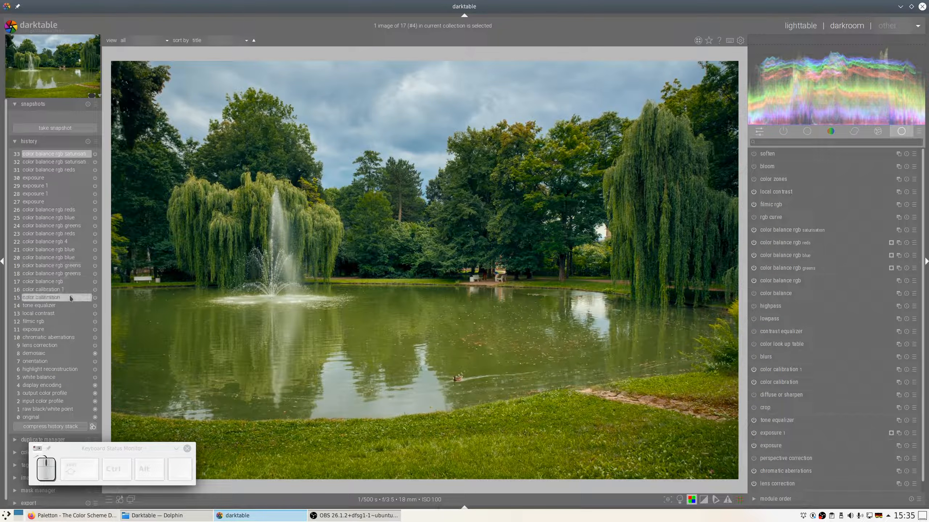
Compare the final edit with a snapshot taken at history step 12 (filmic rgb) using the split line, and clear the snapshots
{"action": "left_click", "coordinate": [42, 332]}
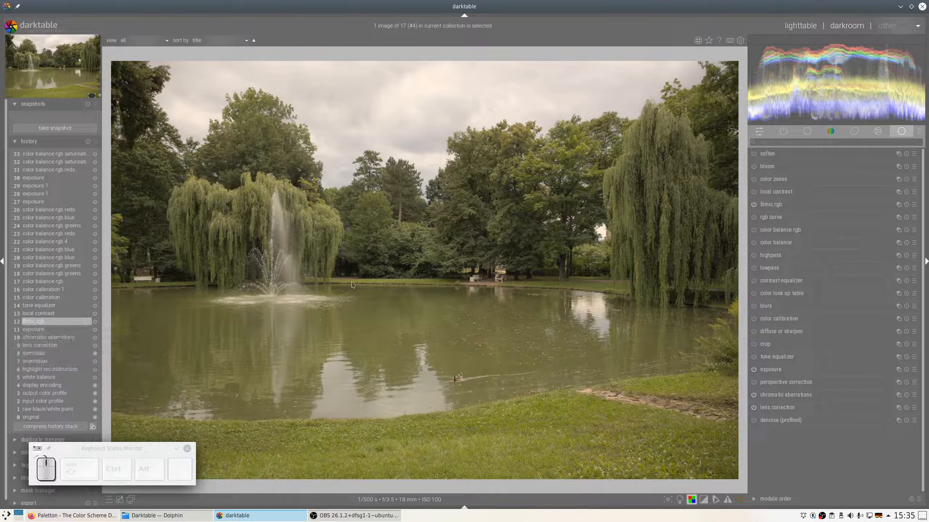
{"action": "left_click", "coordinate": [55, 128]}
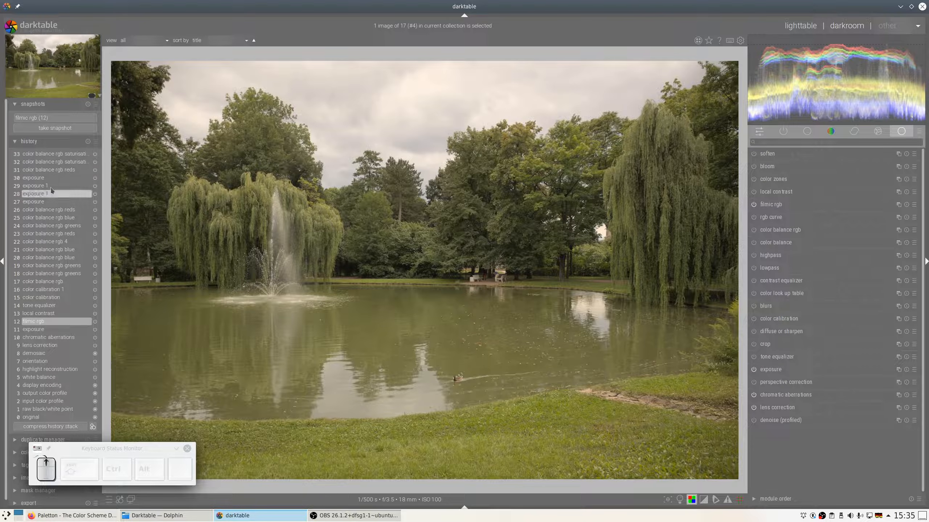
{"action": "left_click", "coordinate": [51, 153]}
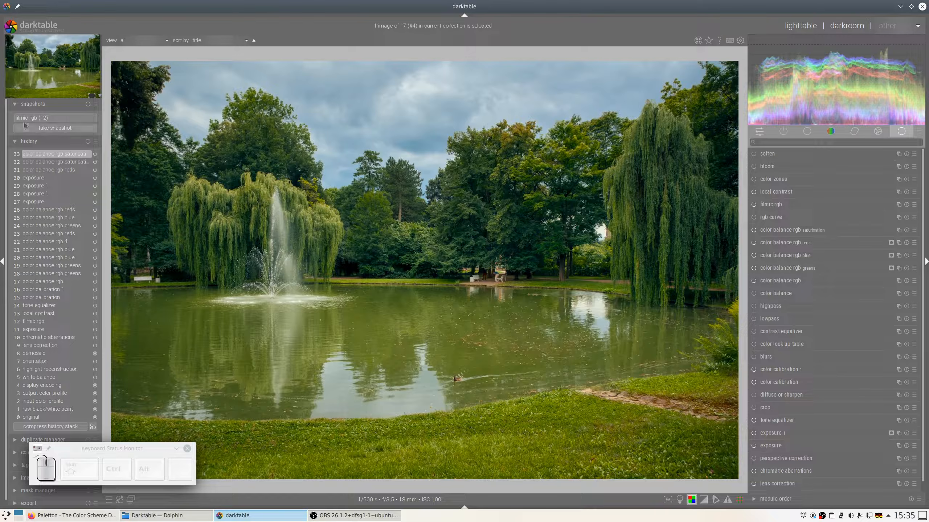
{"action": "left_click", "coordinate": [29, 117]}
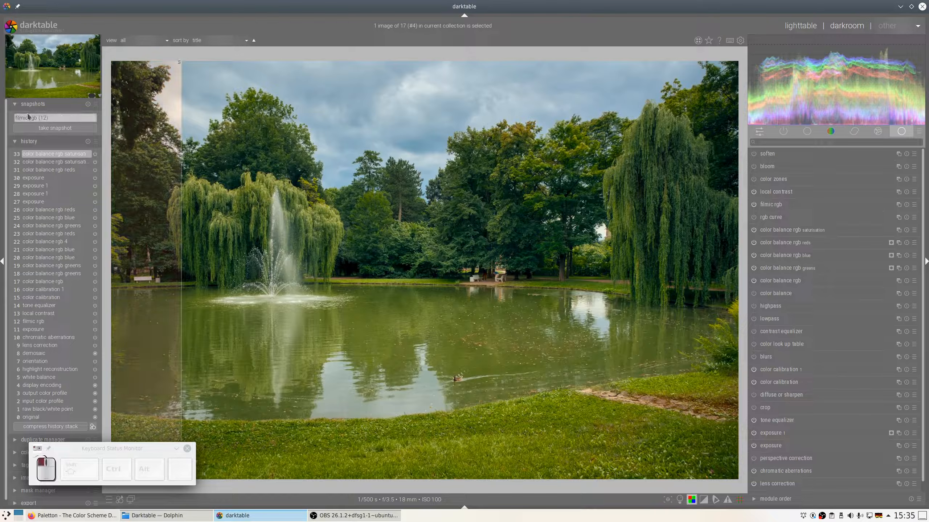
{"action": "left_click_drag", "start_coordinate": [181, 165], "coordinate": [79, 107]}
{"action": "left_click", "coordinate": [88, 104]}
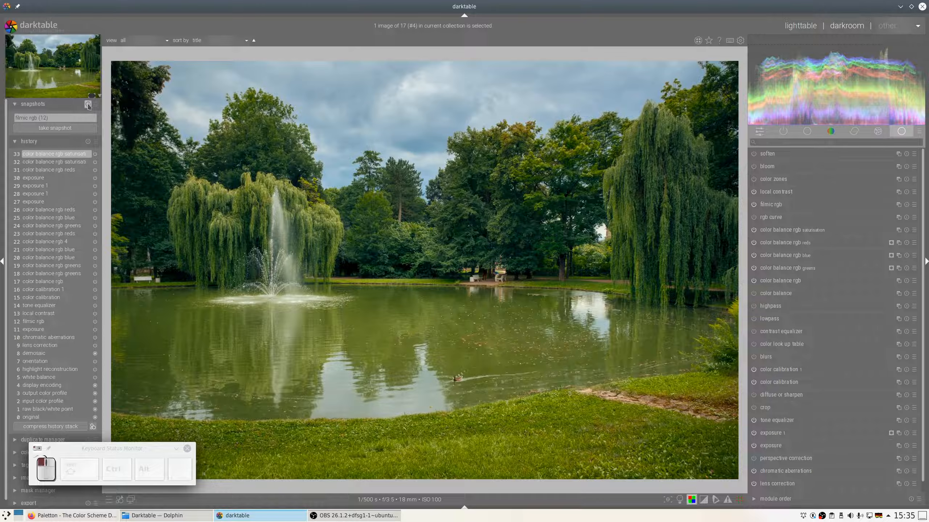